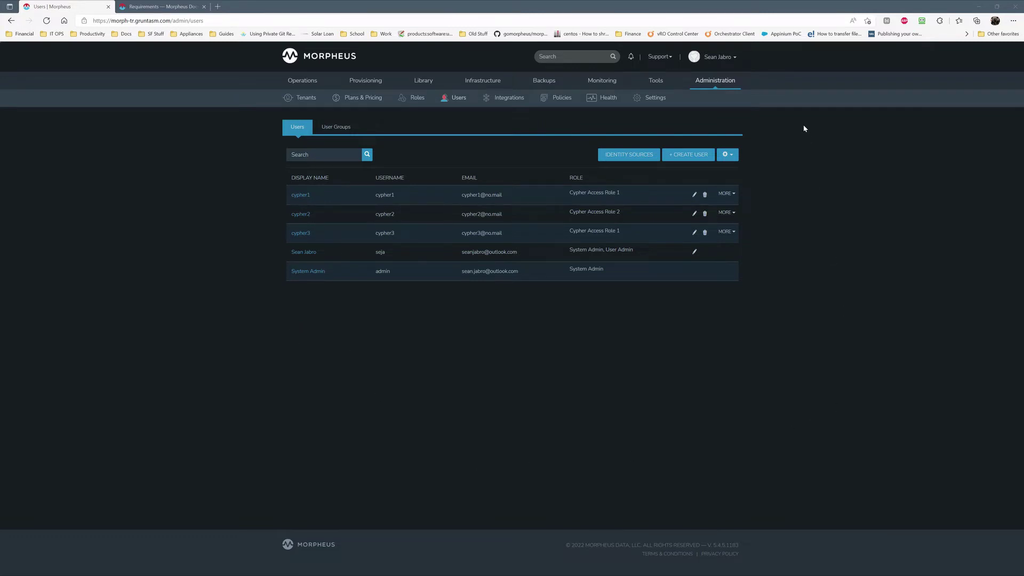
# Step: Open the Cypher Access Role 2 role and review its feature permissions, including Tools: Cypher
pyautogui.moveTo(656, 84)
pyautogui.moveTo(715, 88)
pyautogui.moveTo(302, 81)
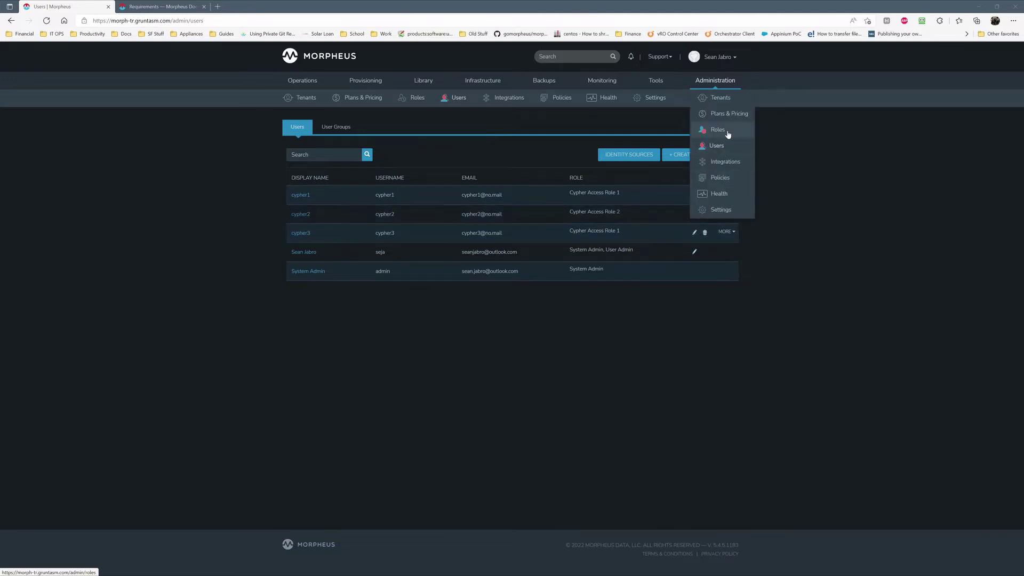
pyautogui.click(720, 130)
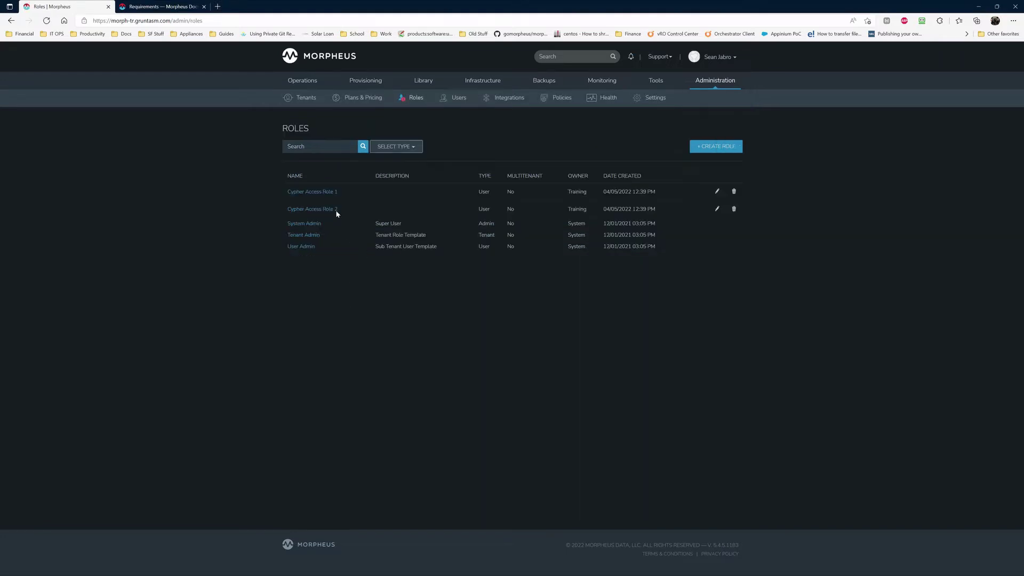
pyautogui.click(309, 209)
pyautogui.scroll(-8, 406, 452)
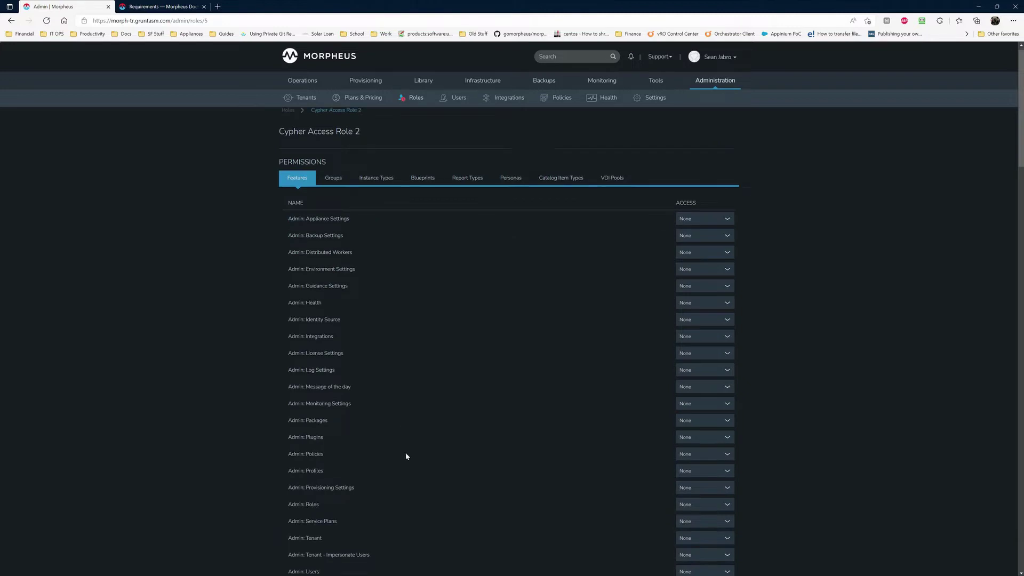
pyautogui.scroll(-15, 638, 213)
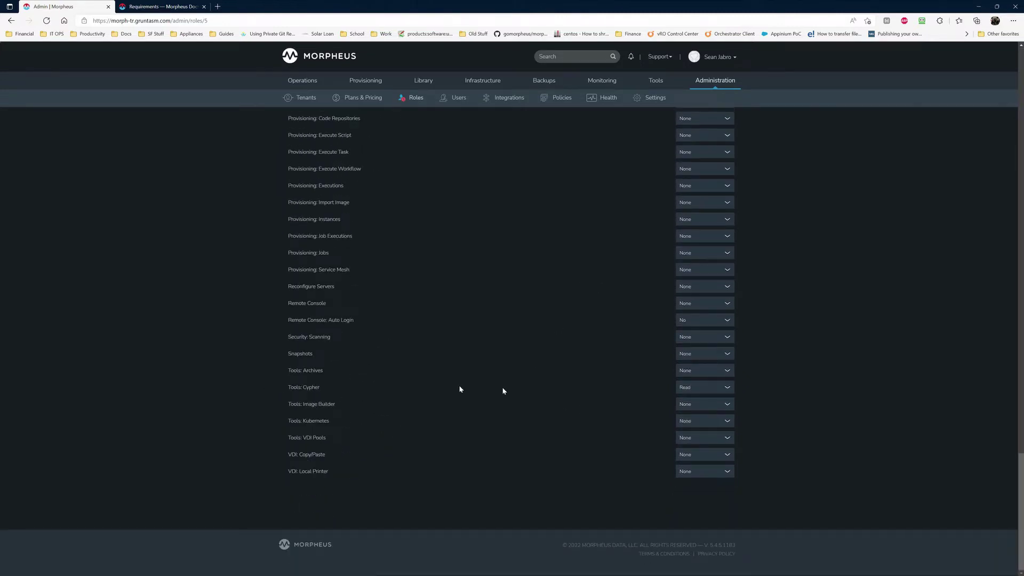
pyautogui.scroll(20, 426, 404)
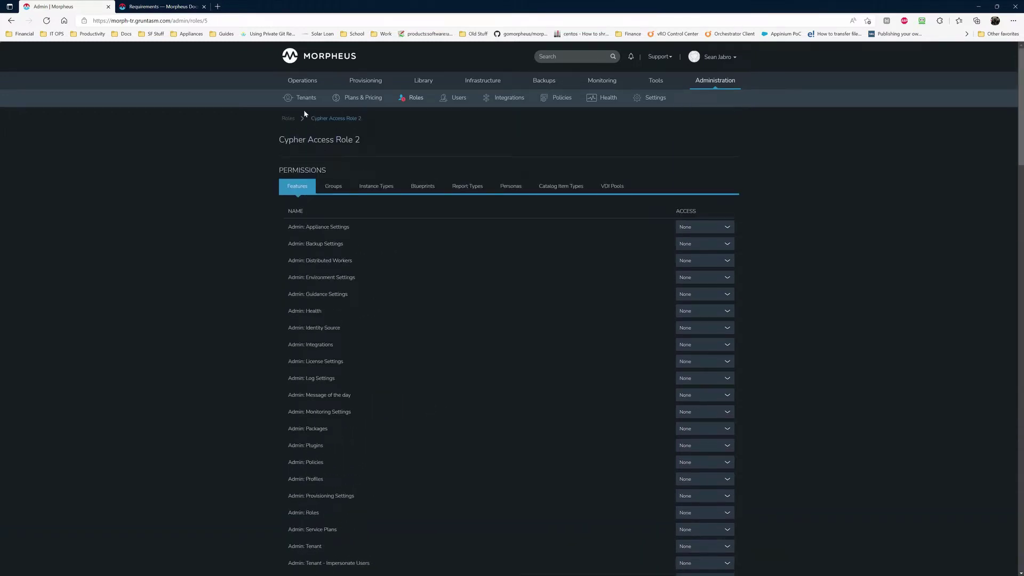
# Step: Return to the roles list, open Cypher Access Role 1 and review its feature permissions down to Tools: Cypher
pyautogui.click(288, 117)
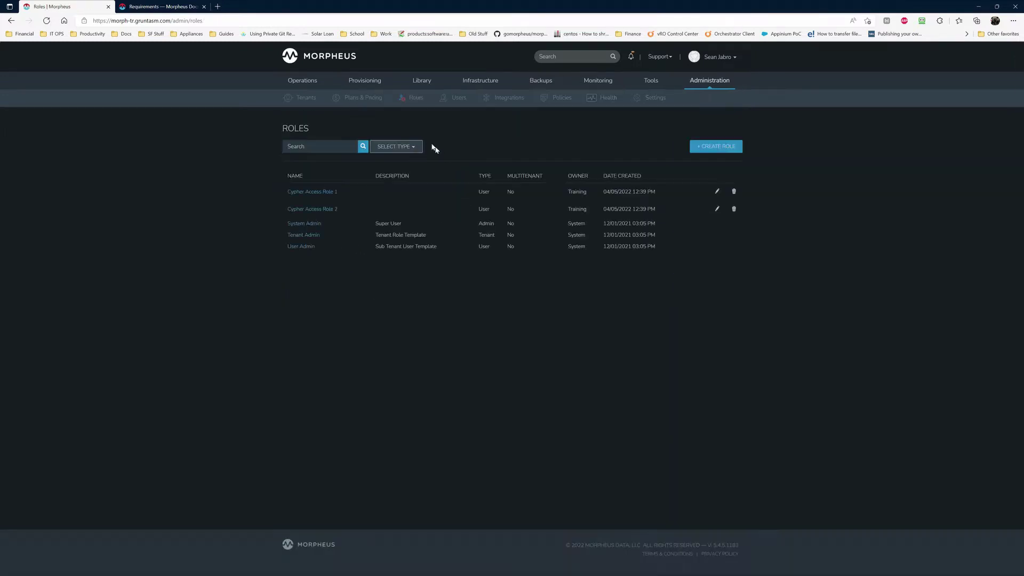
pyautogui.click(316, 193)
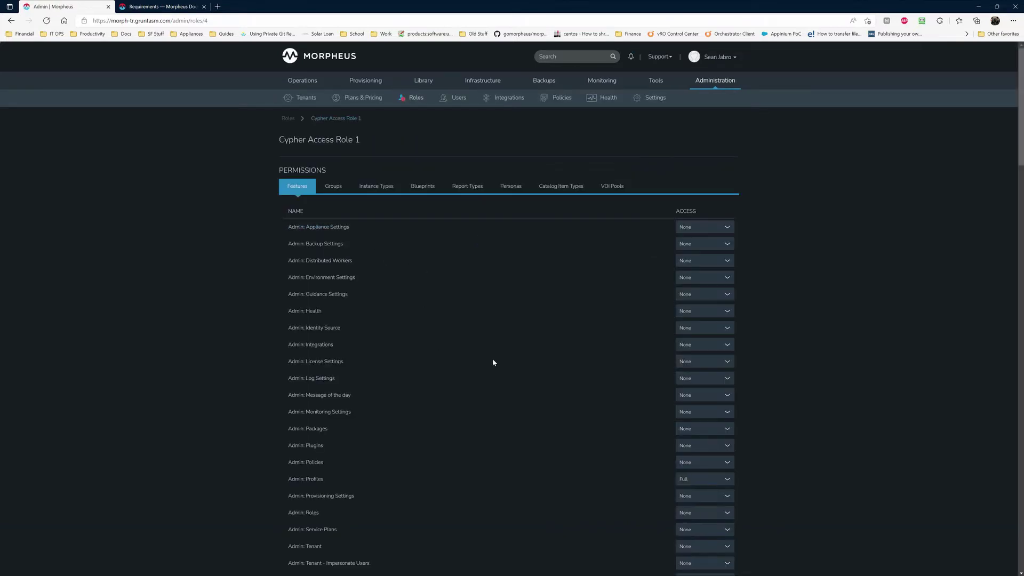
pyautogui.scroll(-3, 389, 363)
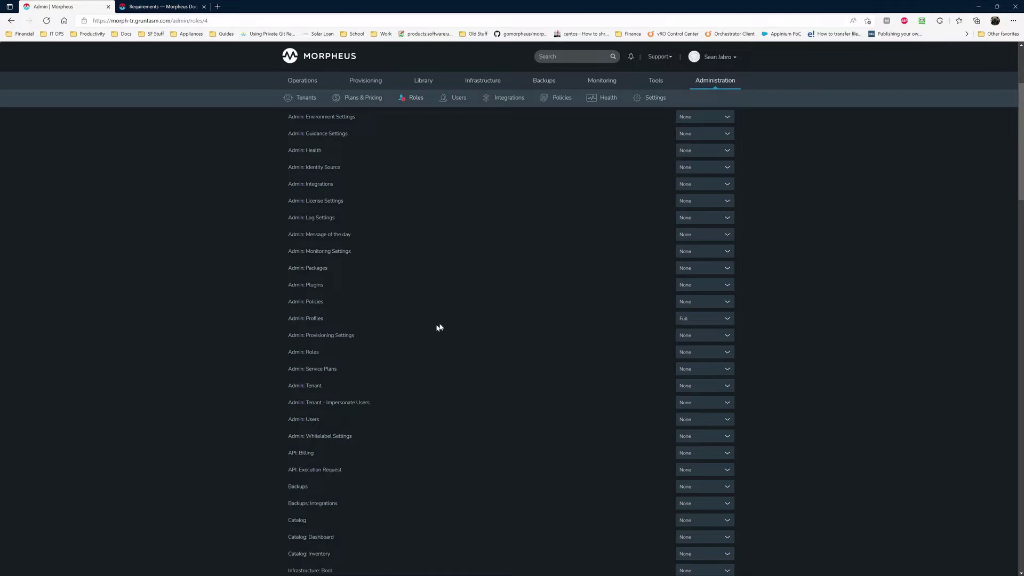
pyautogui.scroll(-3, 443, 376)
pyautogui.scroll(-3, 442, 384)
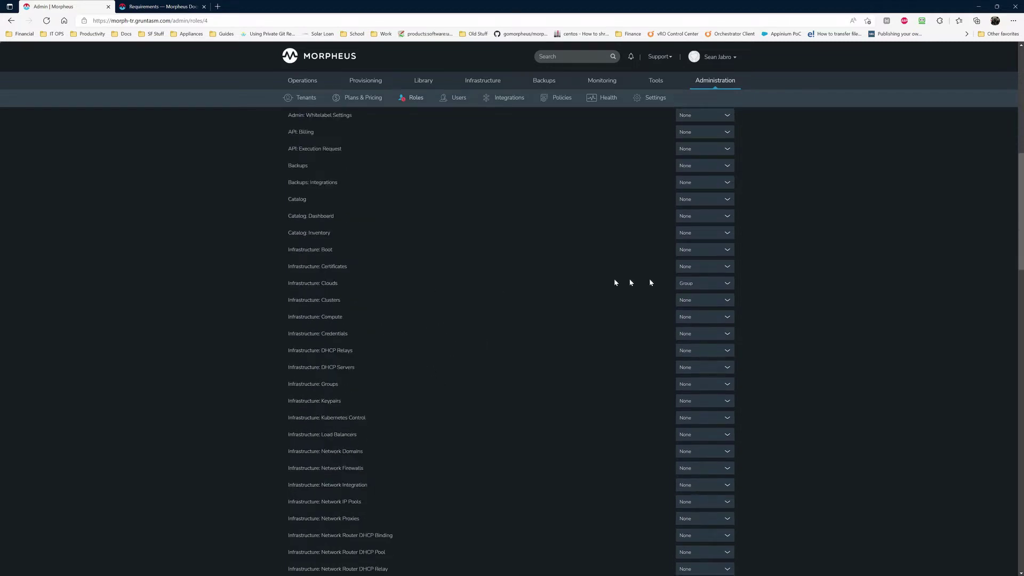
pyautogui.scroll(-20, 403, 350)
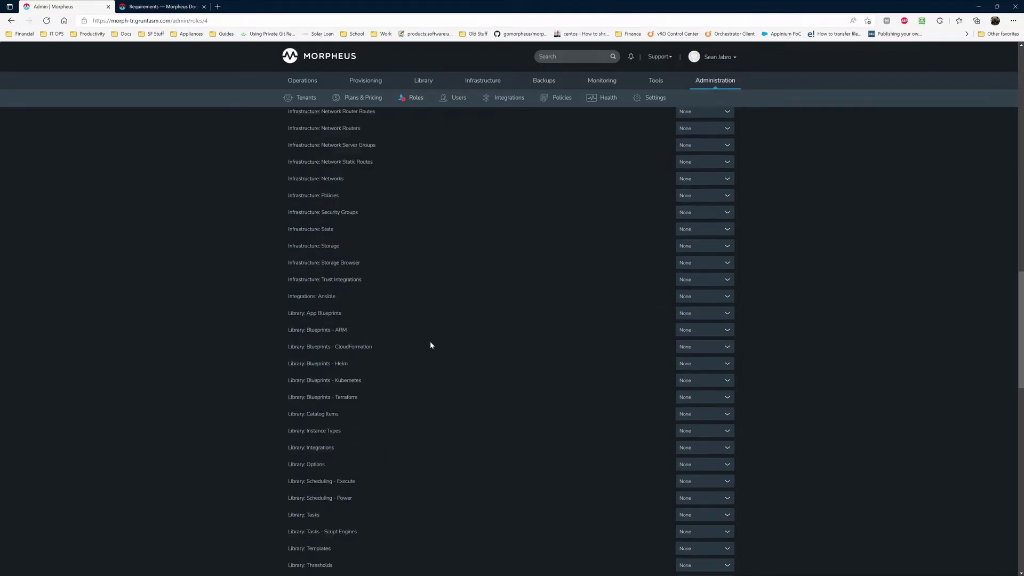
pyautogui.scroll(-8, 511, 491)
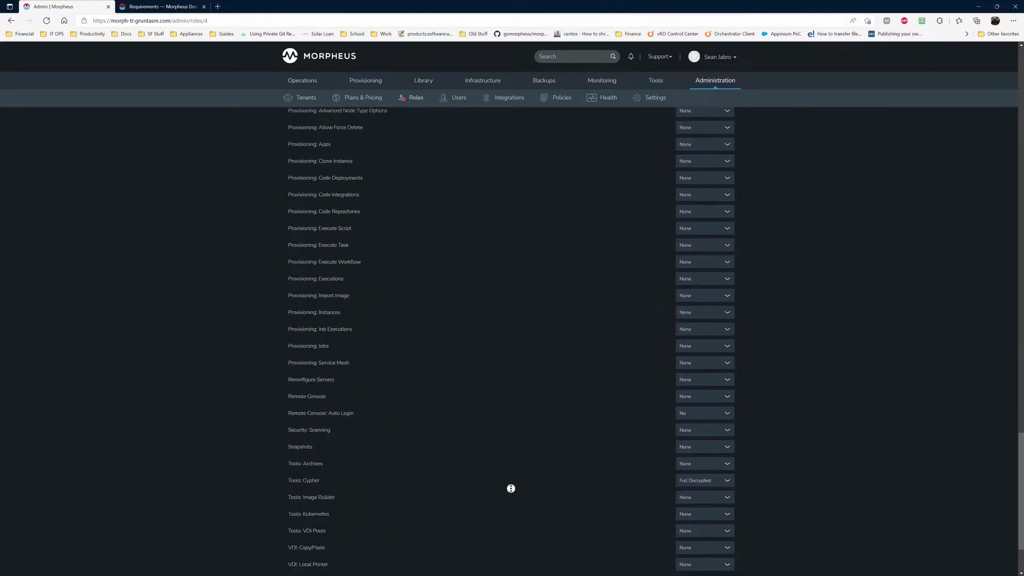
pyautogui.scroll(10, 642, 427)
pyautogui.scroll(-3, 582, 516)
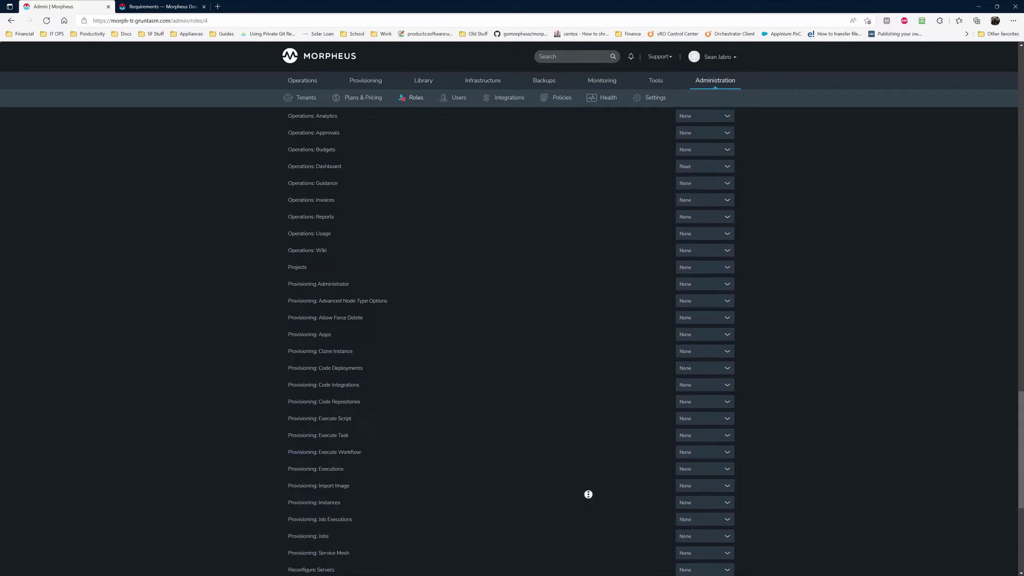
pyautogui.scroll(-7, 573, 512)
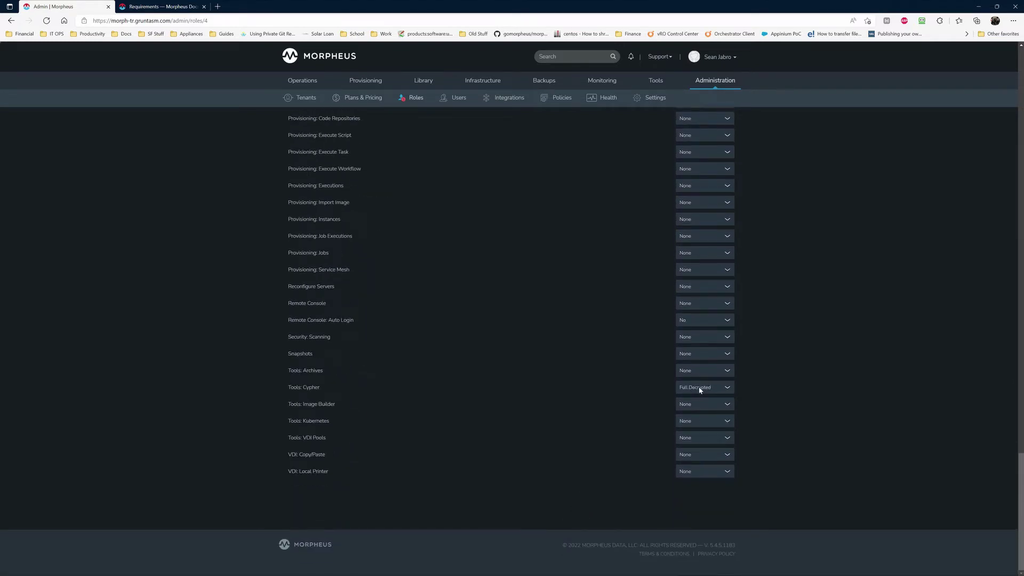
# Step: Check the access levels offered for Tools: Cypher in Cypher Access Role 1, keeping Full Decrypted selected
pyautogui.click(726, 387)
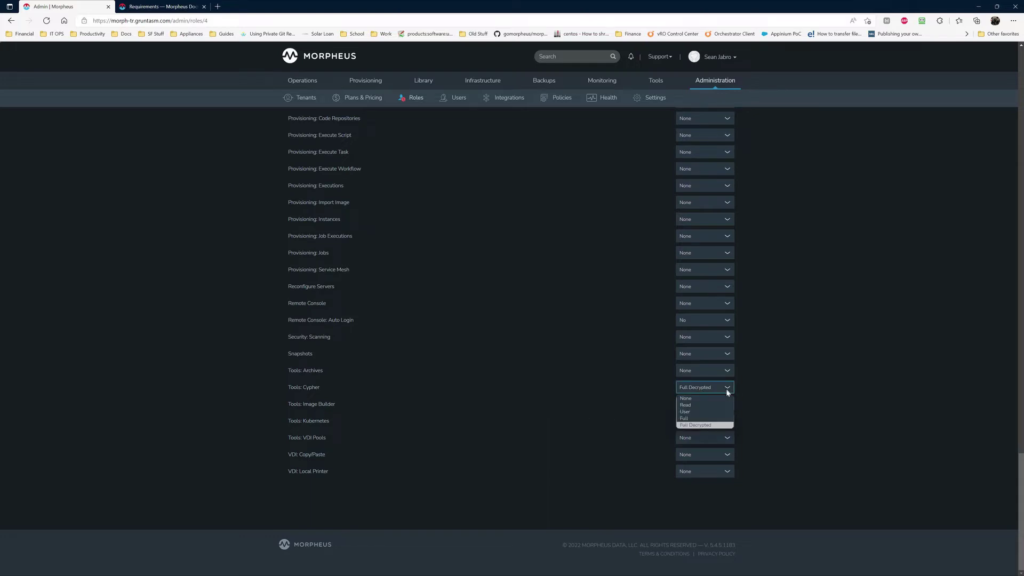
pyautogui.click(693, 425)
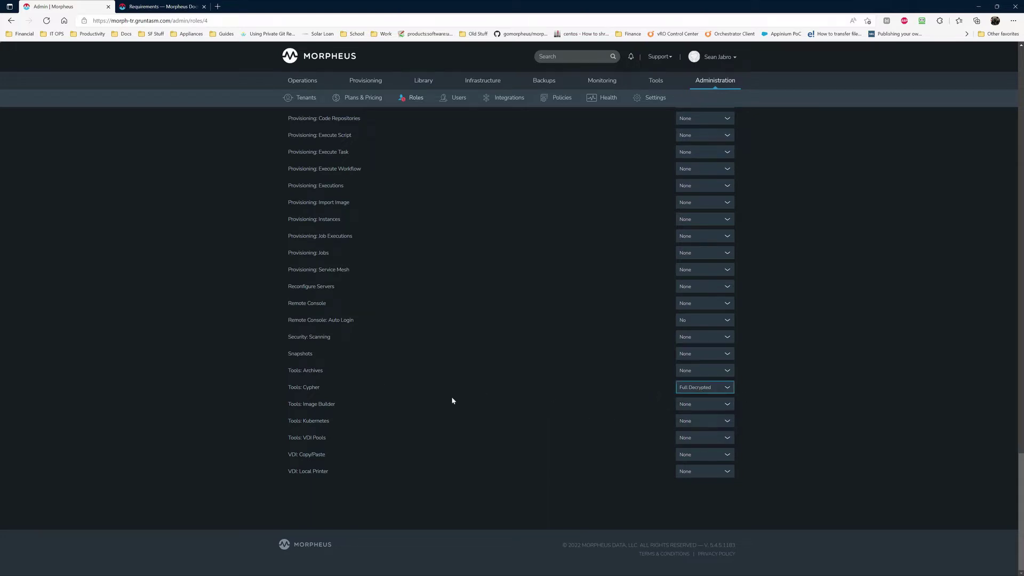
pyautogui.scroll(20, 438, 412)
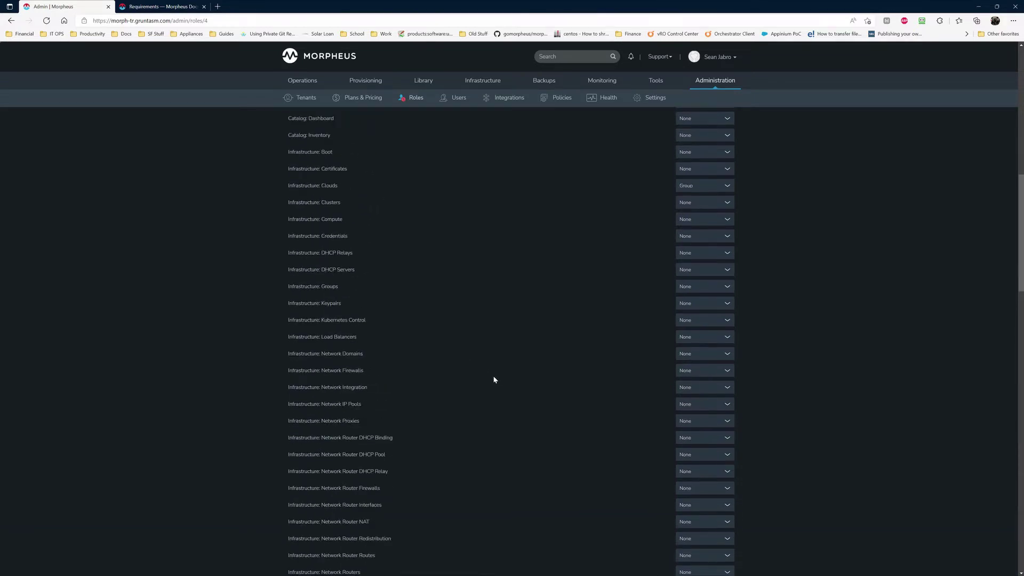
pyautogui.scroll(1, 504, 372)
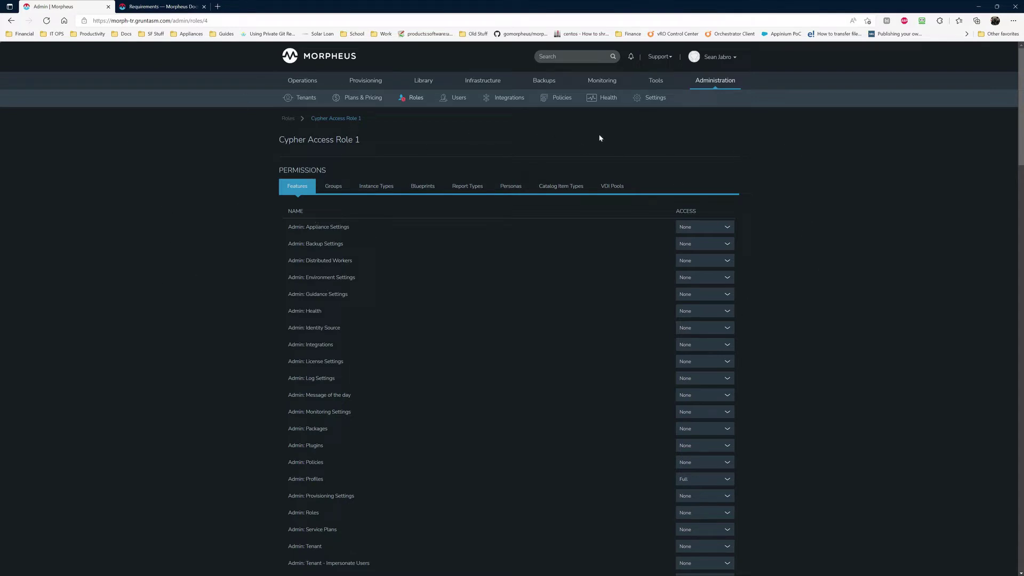
# Step: Open the policies list and inspect the Cypher Role 1 Root Access policy's settings, closing it without changes
pyautogui.moveTo(709, 88)
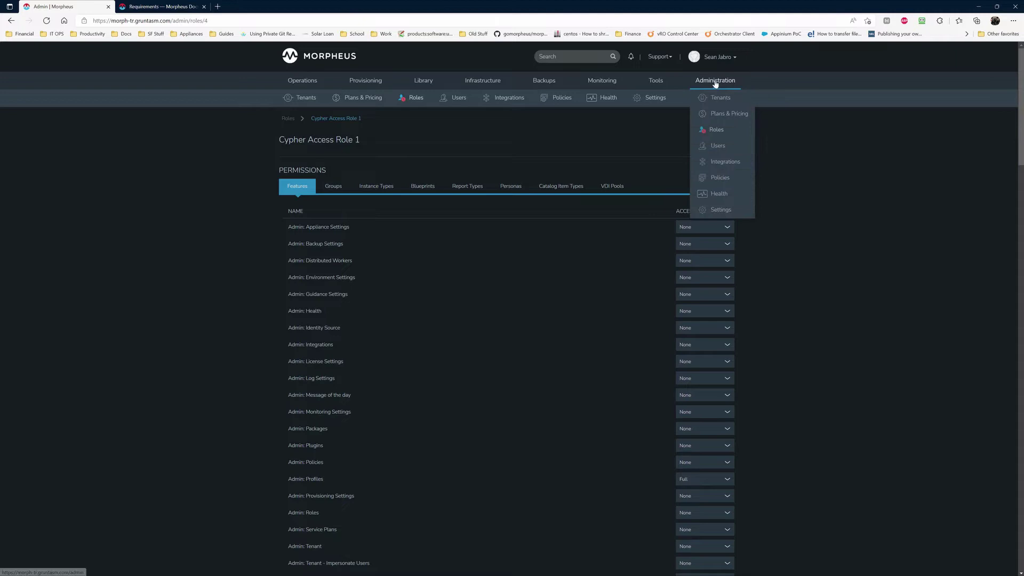
pyautogui.click(722, 180)
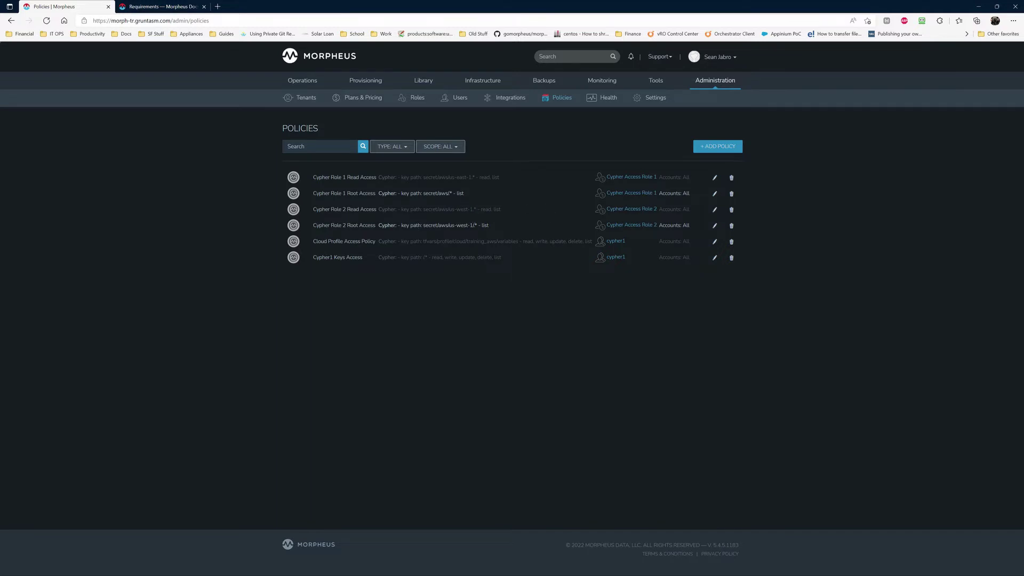
pyautogui.click(714, 194)
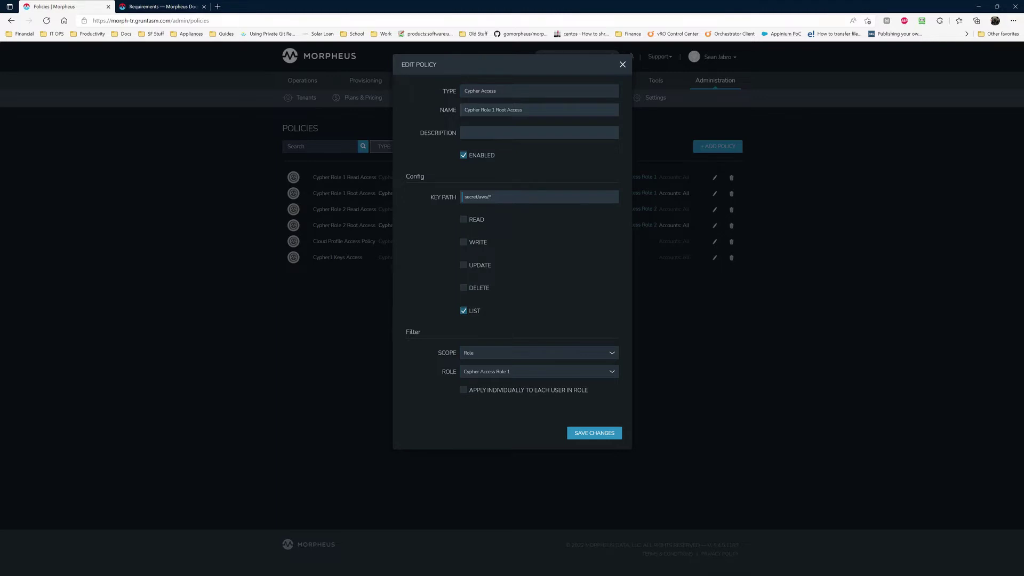
pyautogui.click(621, 64)
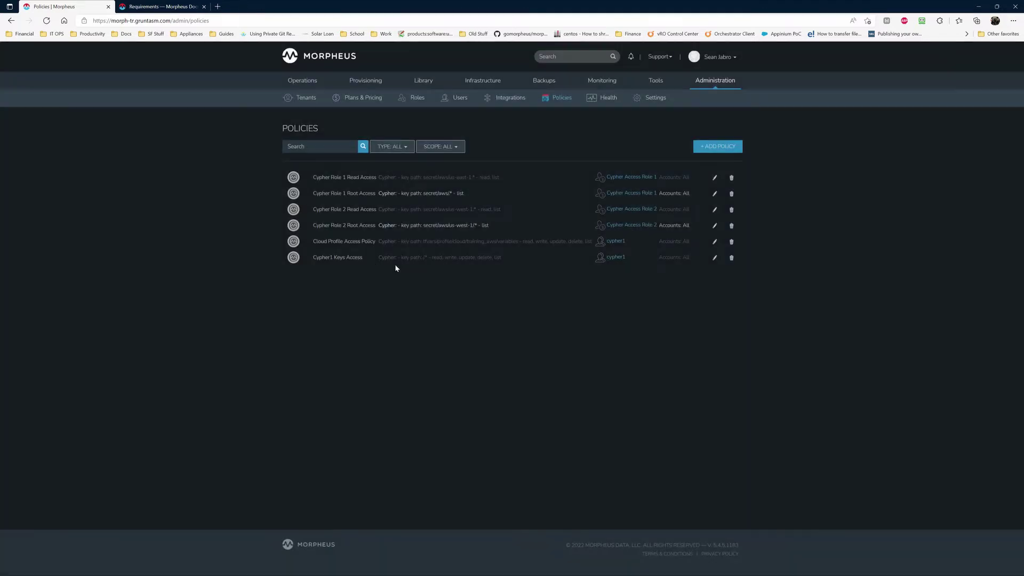
# Step: Inspect the key path and list permission of the Cypher Role 2 Root Access policy, closing it without changes
pyautogui.click(714, 225)
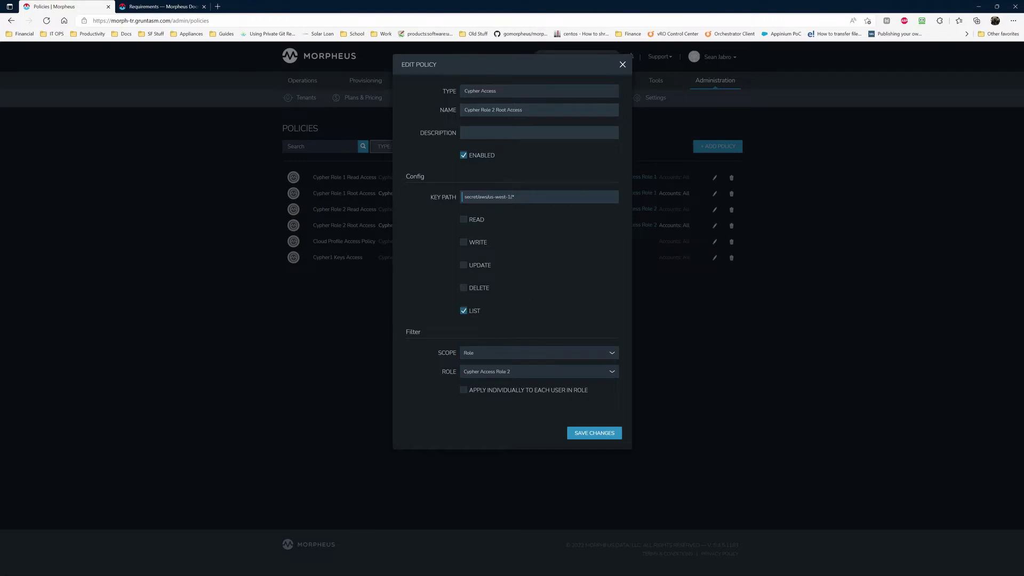
pyautogui.moveTo(515, 197); pyautogui.dragTo(454, 199)
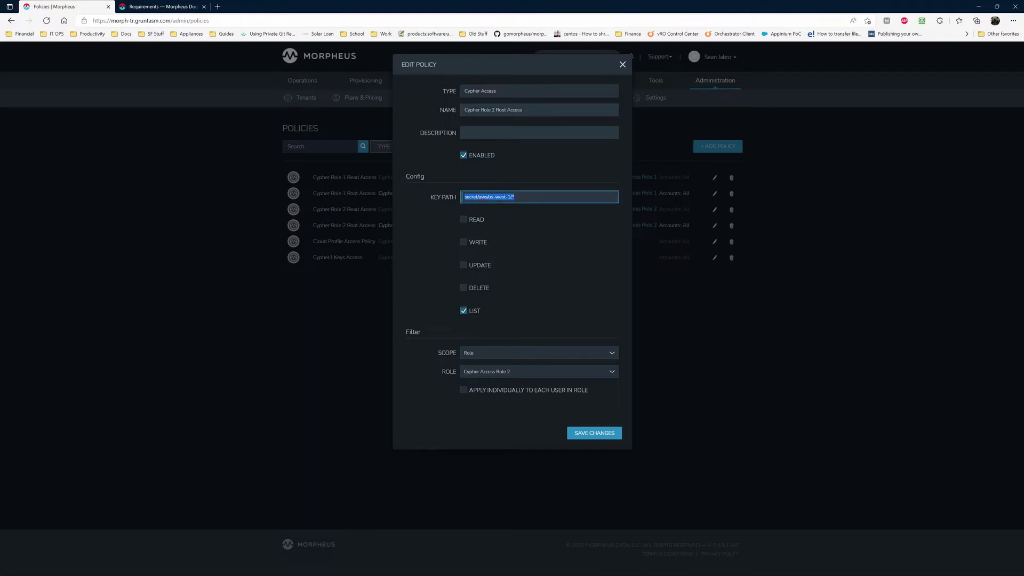
pyautogui.rightClick(504, 198)
pyautogui.click(446, 214)
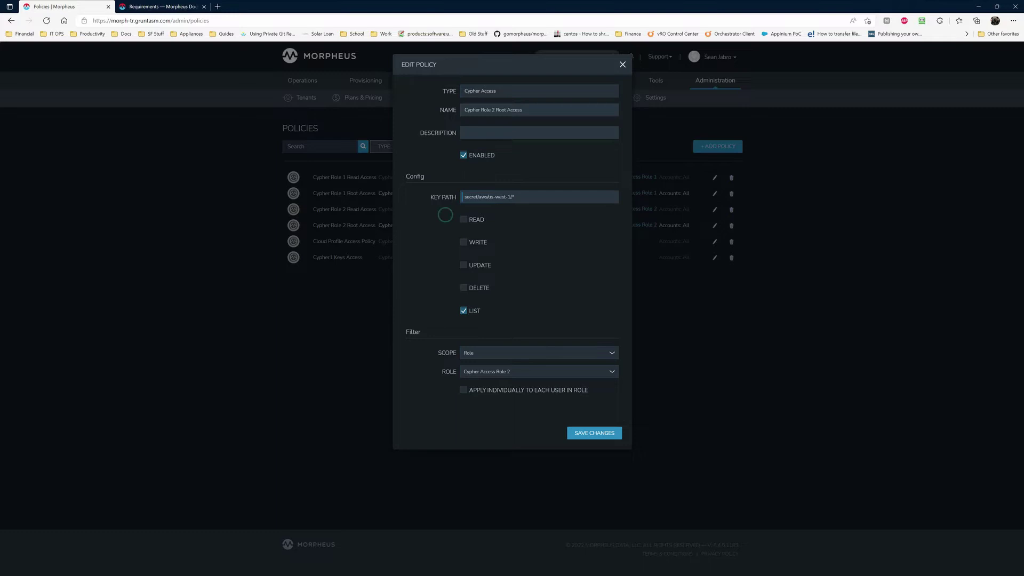
pyautogui.click(622, 65)
# Step: Go to the users list and impersonate the cypher1 user
pyautogui.moveTo(715, 82)
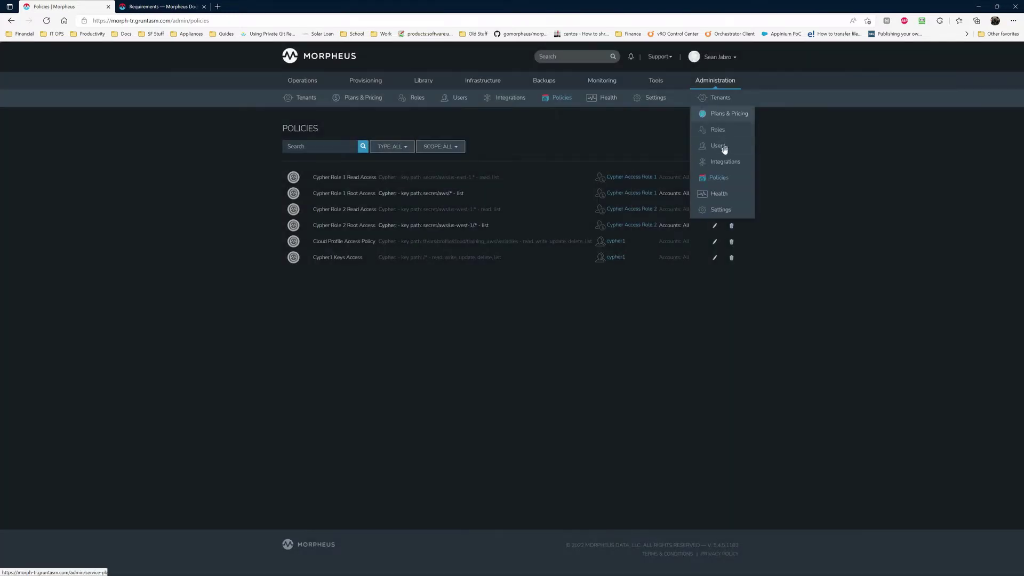
pyautogui.click(724, 148)
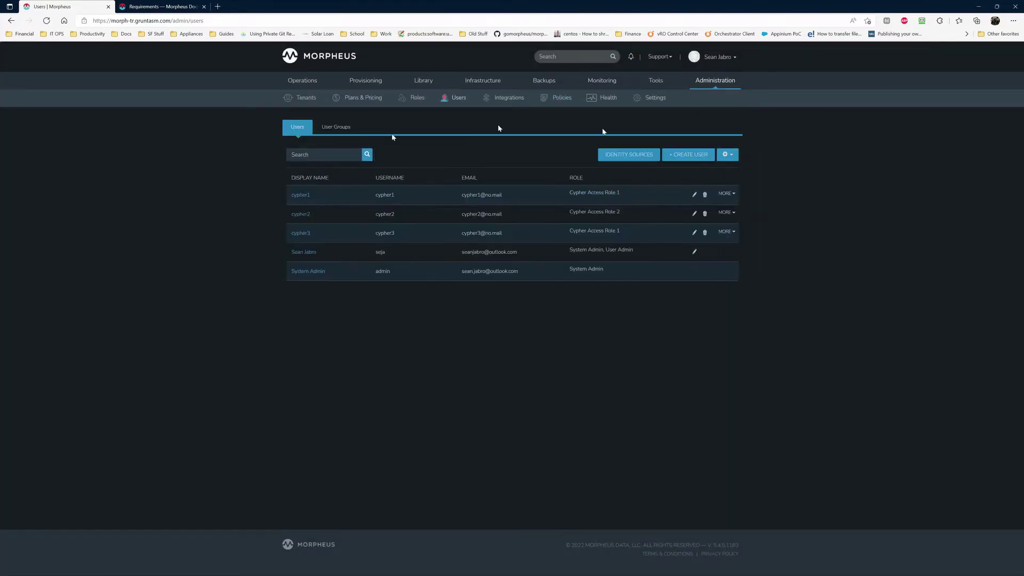
pyautogui.click(726, 194)
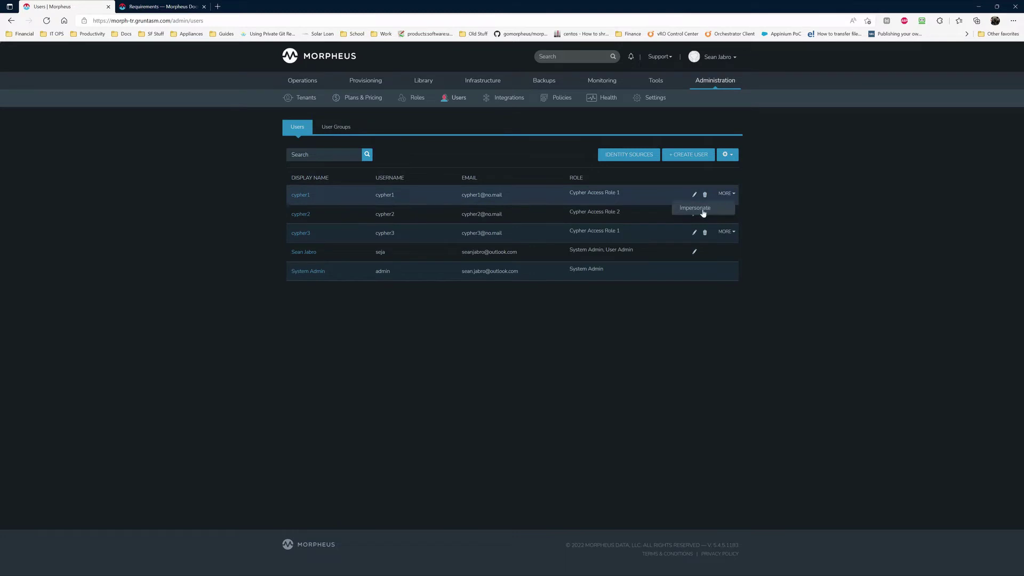
pyautogui.click(701, 211)
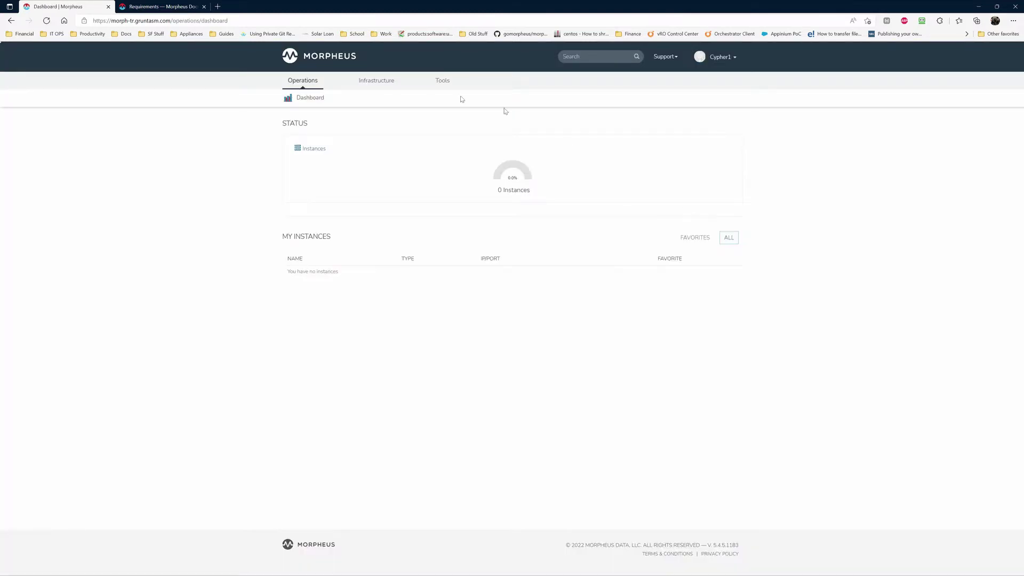
# Step: Open the Cypher tool and try to decrypt the secret/aws/us-east-1/access_key entry, closing the result
pyautogui.moveTo(442, 81)
pyautogui.click(450, 98)
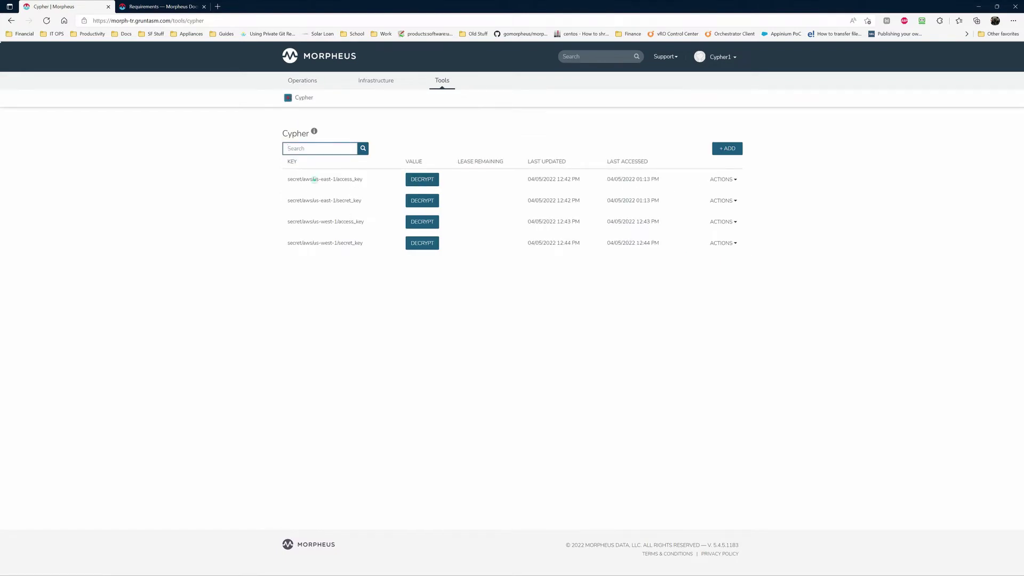
pyautogui.moveTo(314, 179); pyautogui.dragTo(368, 201)
pyautogui.click(314, 200)
pyautogui.click(312, 262)
pyautogui.click(414, 179)
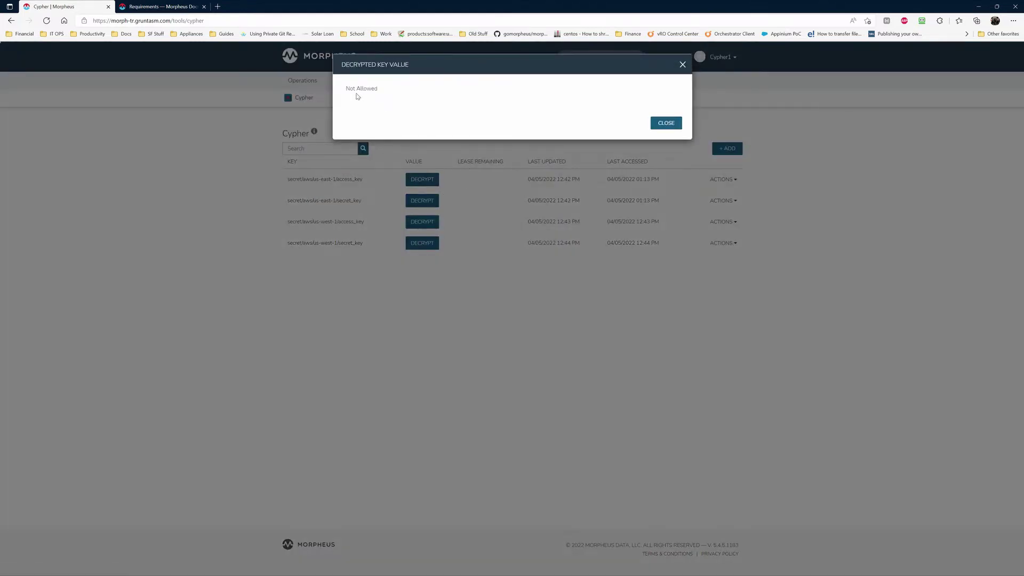
pyautogui.click(682, 64)
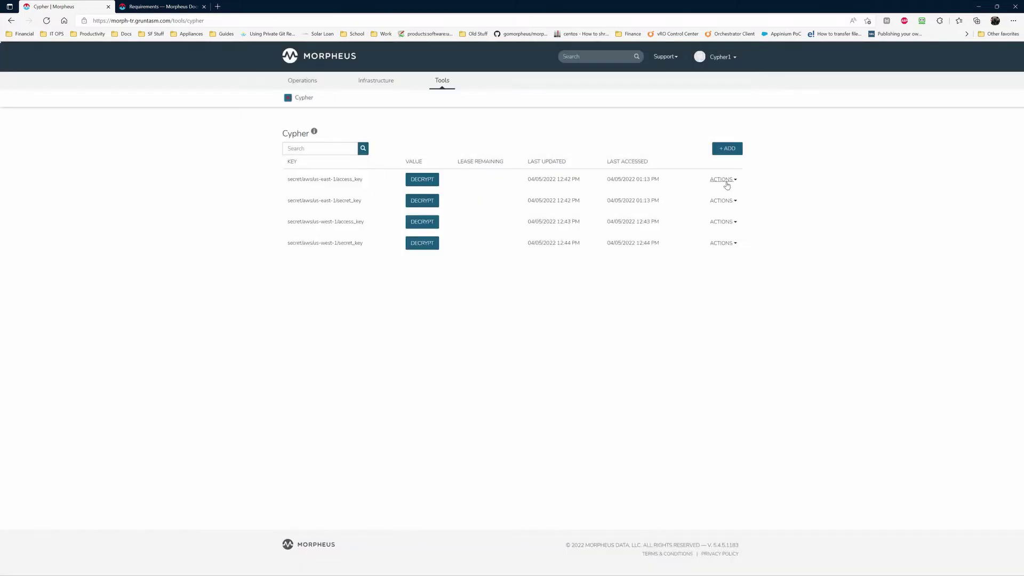
# Step: Try to remove the secret/aws/us-east-1/access_key entry from Cypher
pyautogui.click(724, 181)
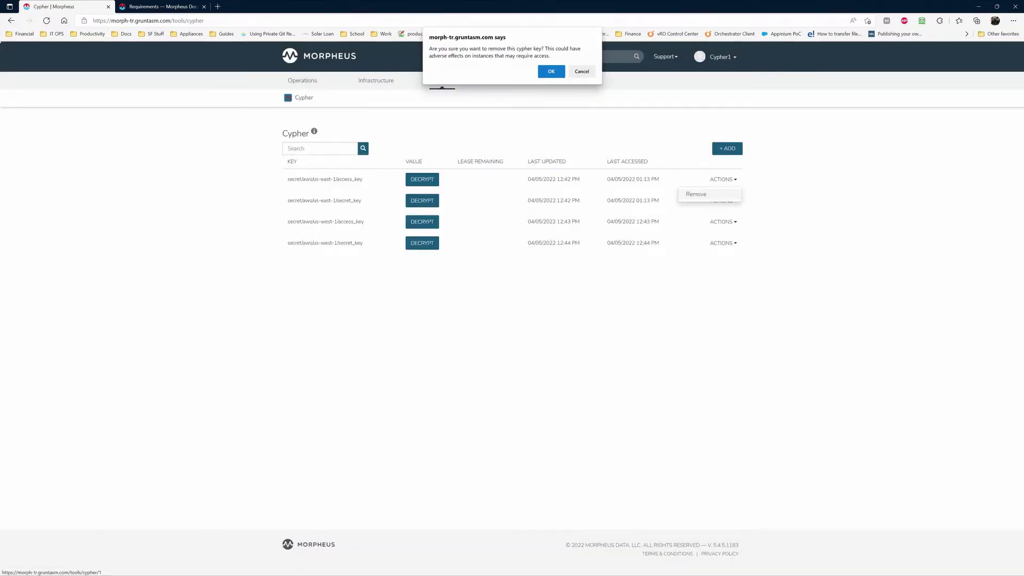
pyautogui.click(551, 71)
pyautogui.moveTo(538, 48); pyautogui.dragTo(428, 49)
pyautogui.click(583, 64)
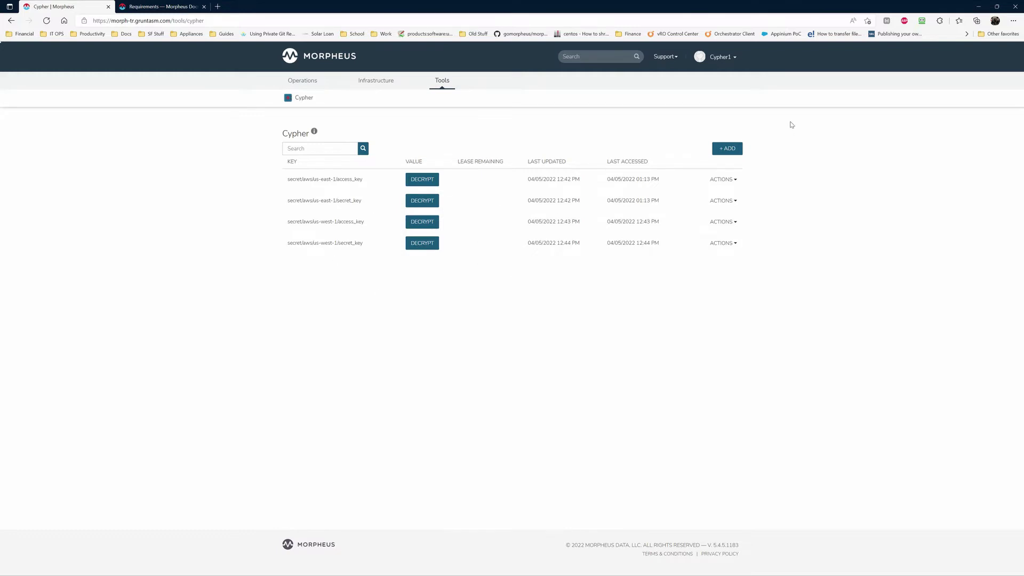
# Step: Quit impersonating the cypher1 user to return to the administrator session
pyautogui.click(727, 62)
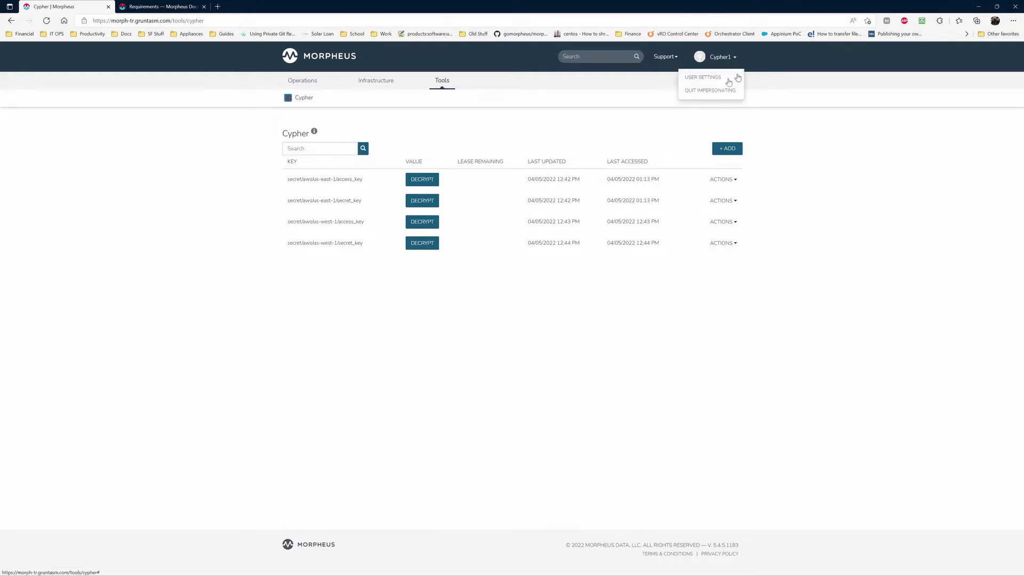
pyautogui.click(709, 90)
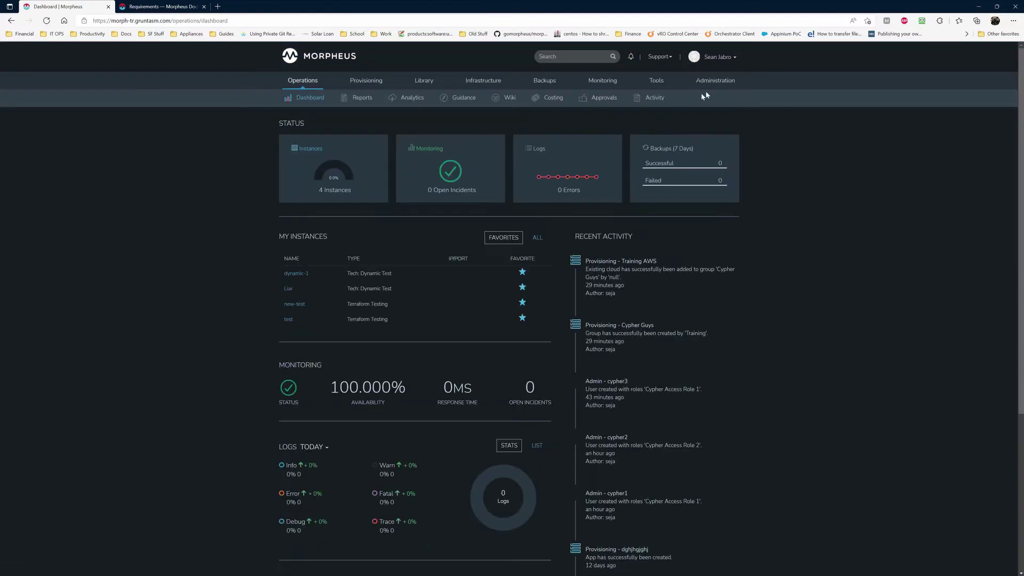
# Step: Go to the users list and impersonate the cypher2 user
pyautogui.moveTo(709, 85)
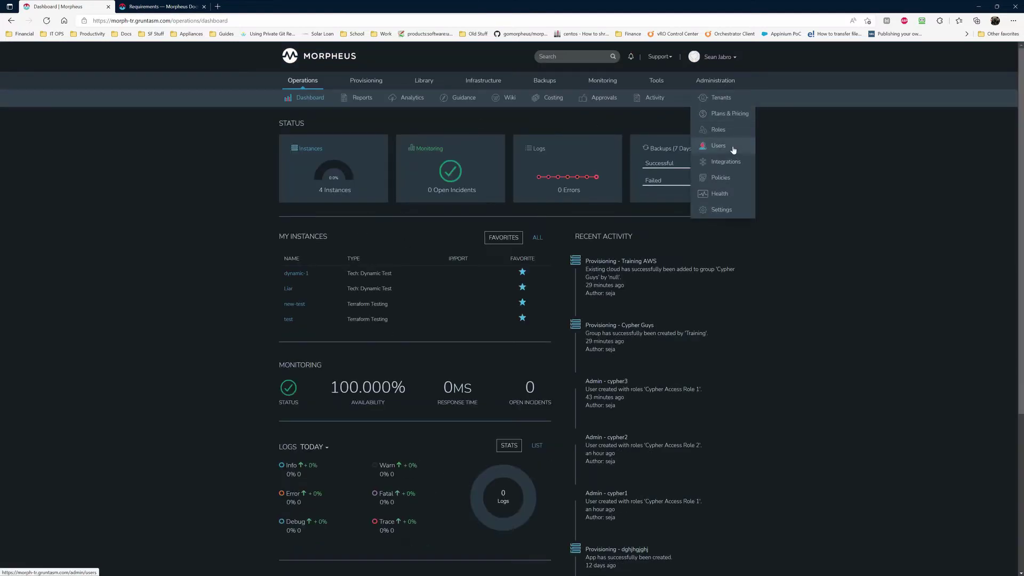
pyautogui.click(733, 150)
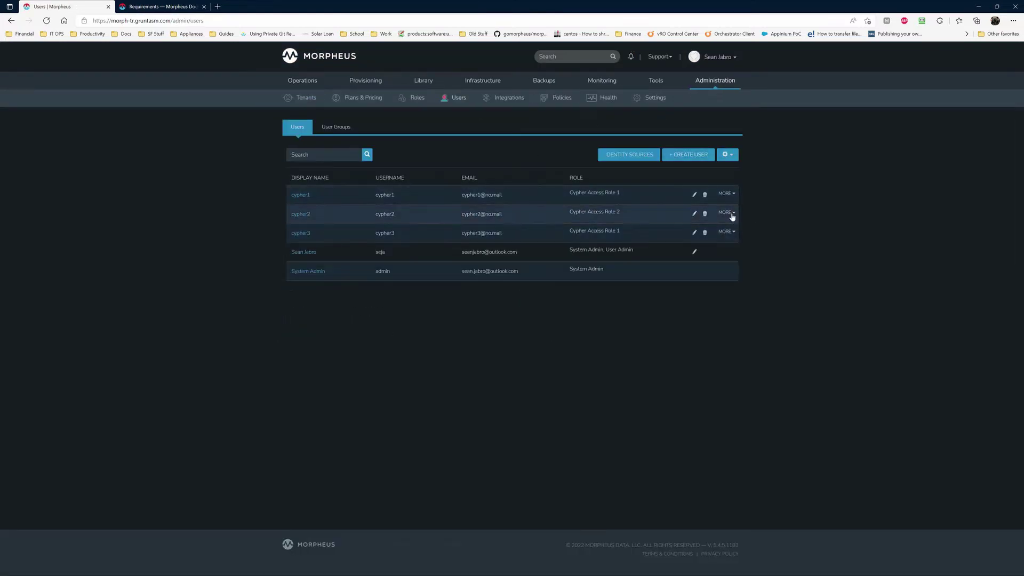
pyautogui.click(717, 228)
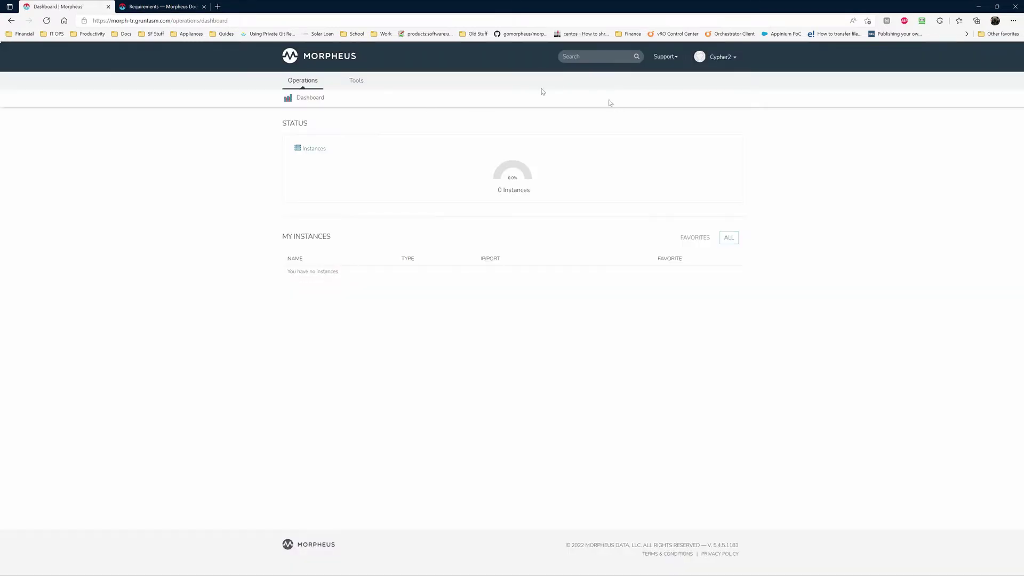
# Step: Examine the secret/aws/us-west-1 keys and their values in the Cypher tool, and quit impersonating the cypher2 user
pyautogui.moveTo(362, 81)
pyautogui.click(384, 99)
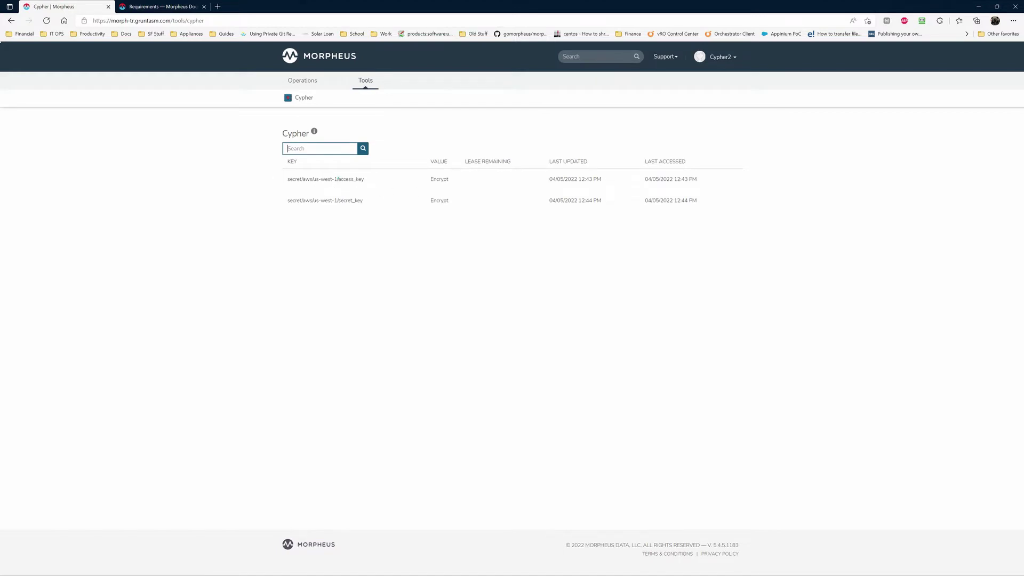
pyautogui.moveTo(338, 179); pyautogui.dragTo(287, 179)
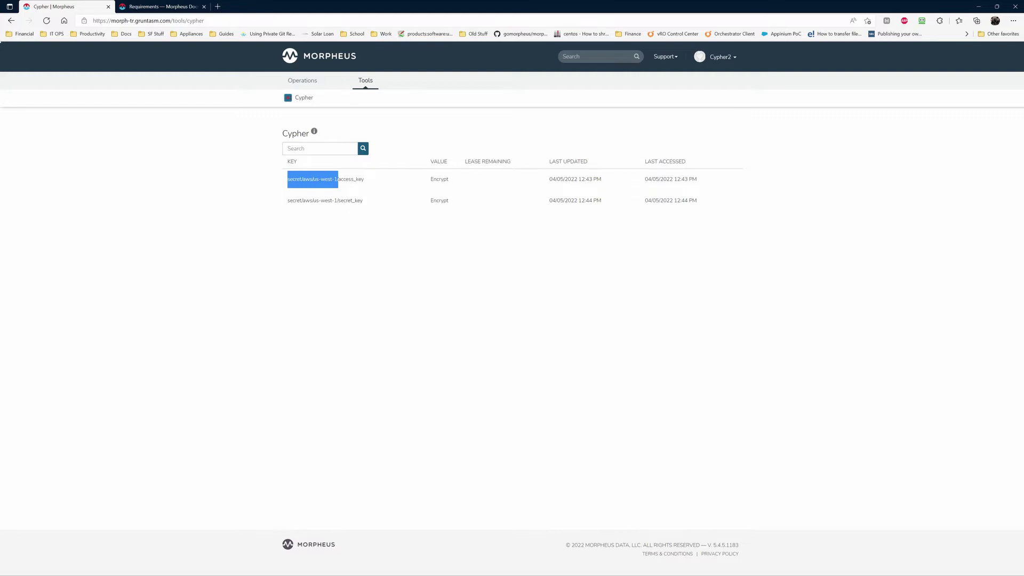
pyautogui.click(354, 196)
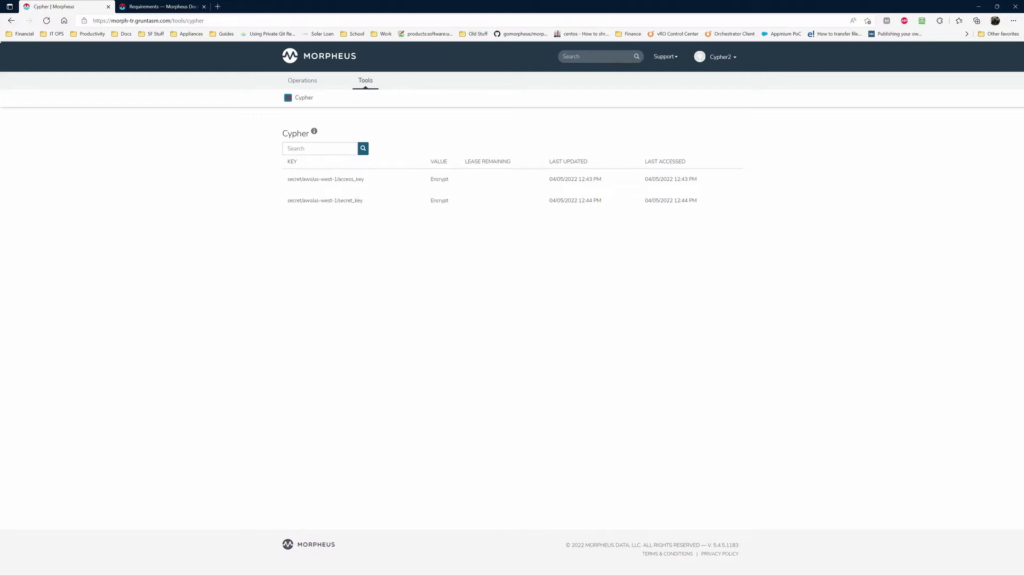
pyautogui.click(429, 179)
pyautogui.moveTo(428, 179); pyautogui.dragTo(451, 201)
pyautogui.click(478, 241)
pyautogui.click(729, 57)
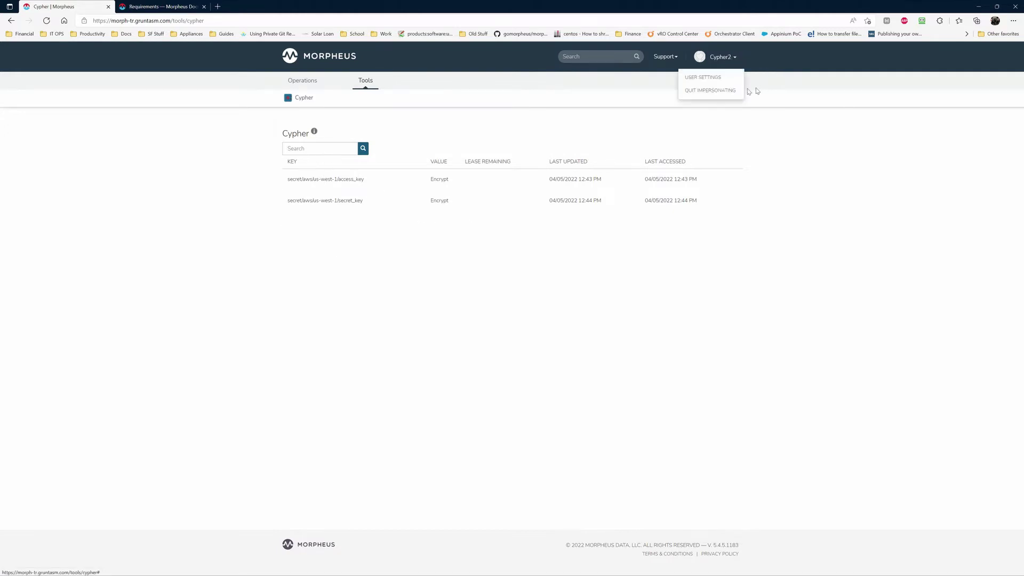
pyautogui.click(704, 91)
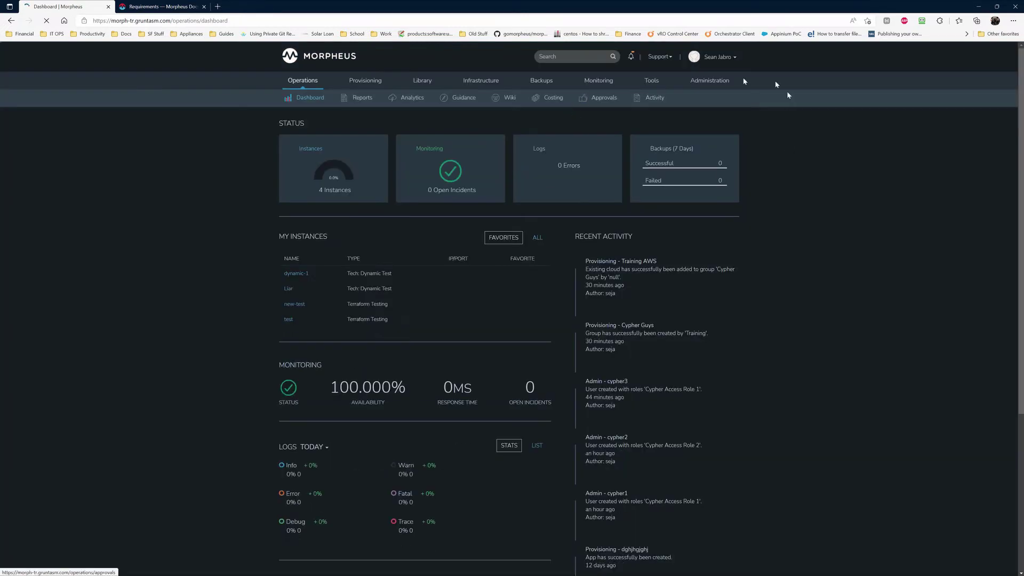
# Step: Remove the List permission from the Cypher Role 1 Read Access policy and save the change
pyautogui.moveTo(712, 82)
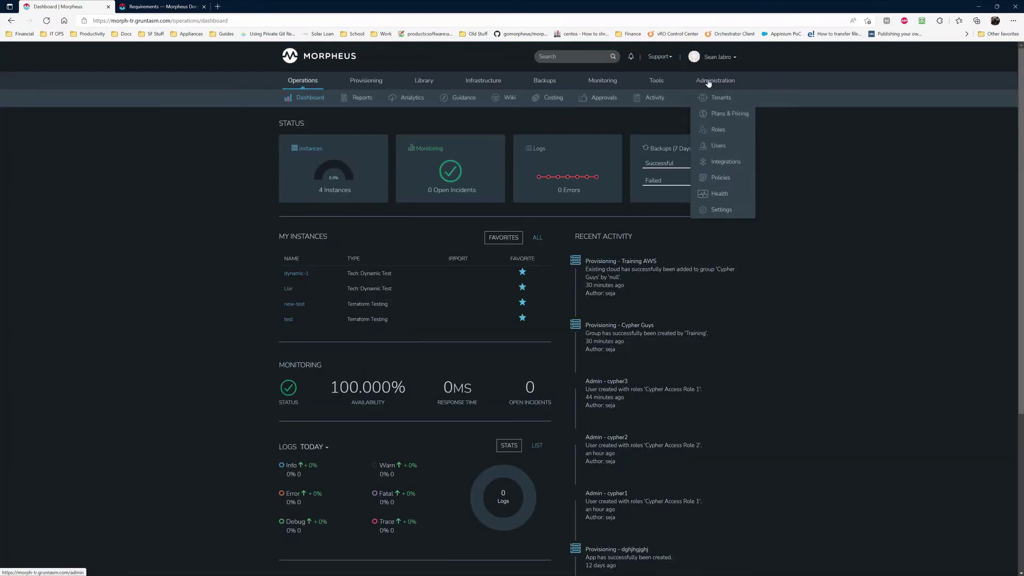
pyautogui.click(726, 180)
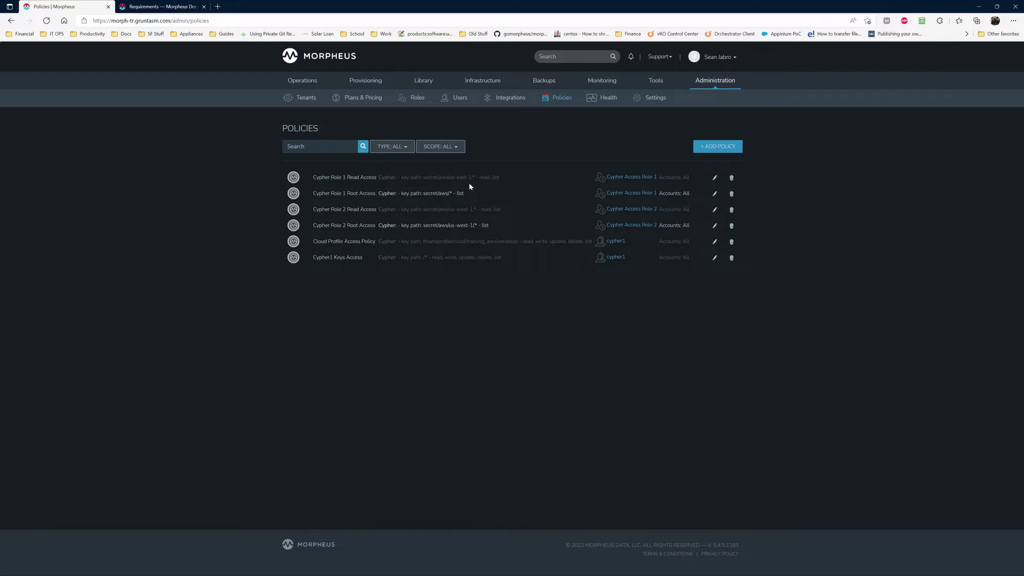
pyautogui.click(714, 178)
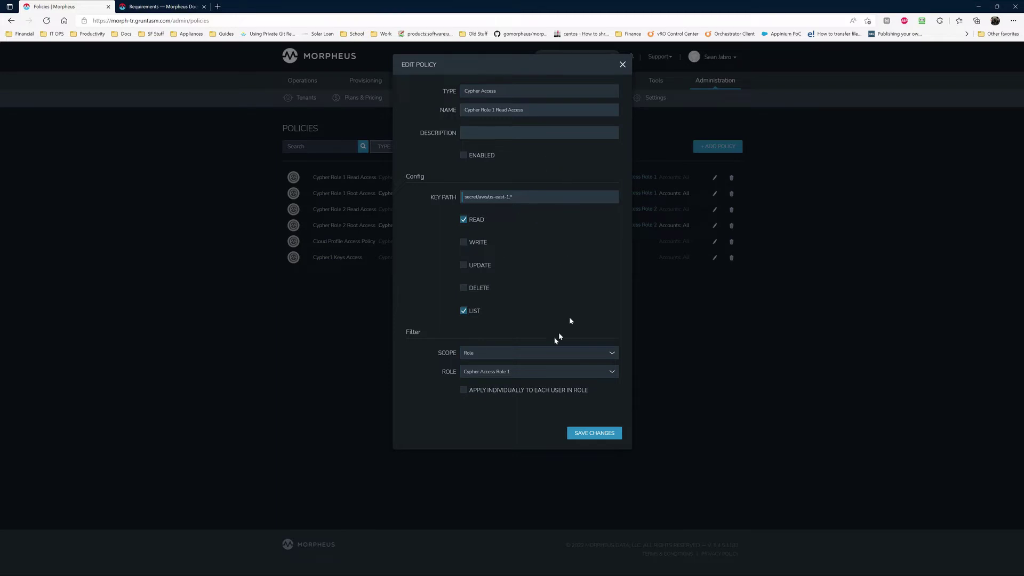
pyautogui.click(469, 312)
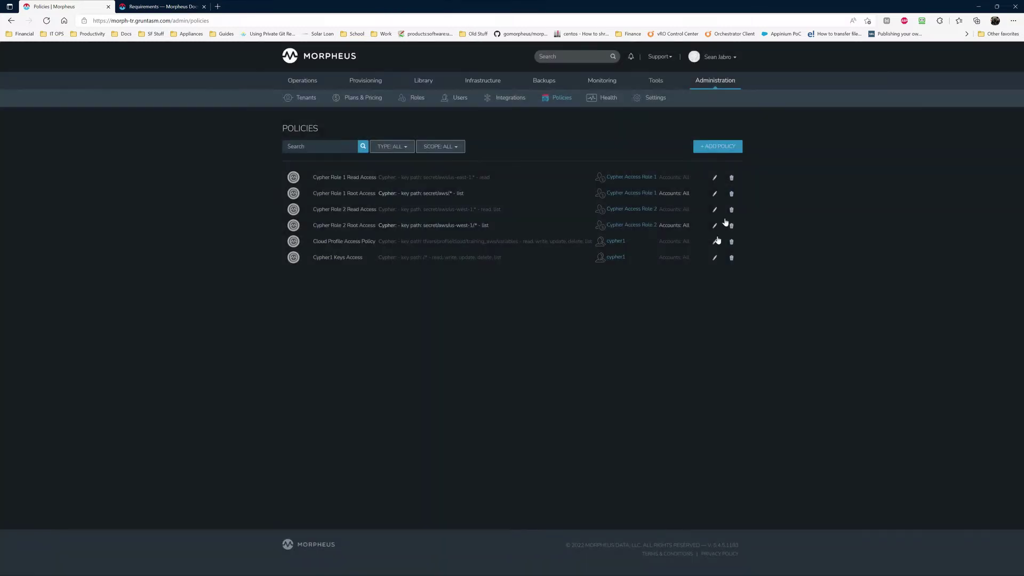
# Step: Go to the users list and impersonate the cypher1 user
pyautogui.moveTo(719, 83)
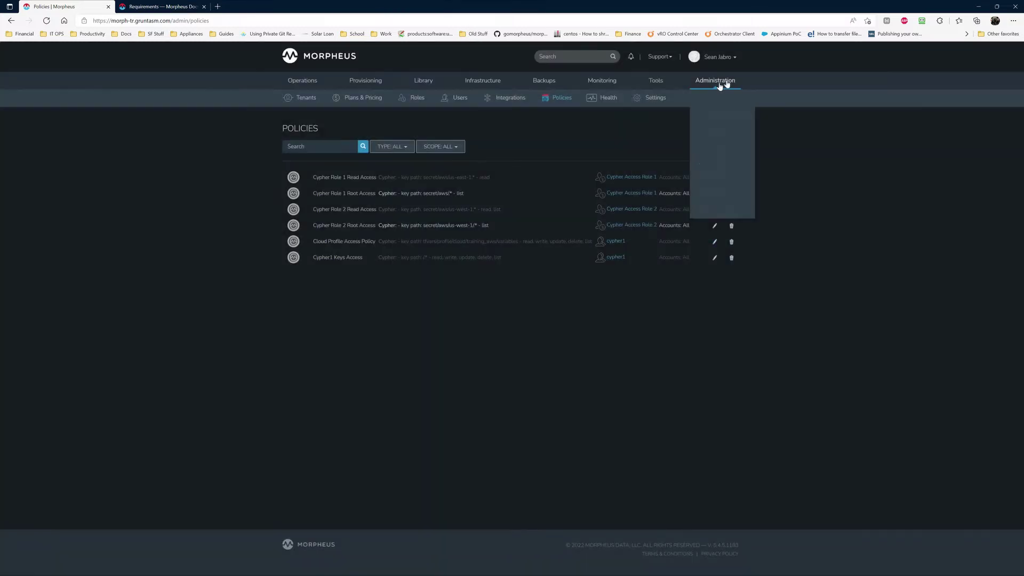
pyautogui.click(723, 149)
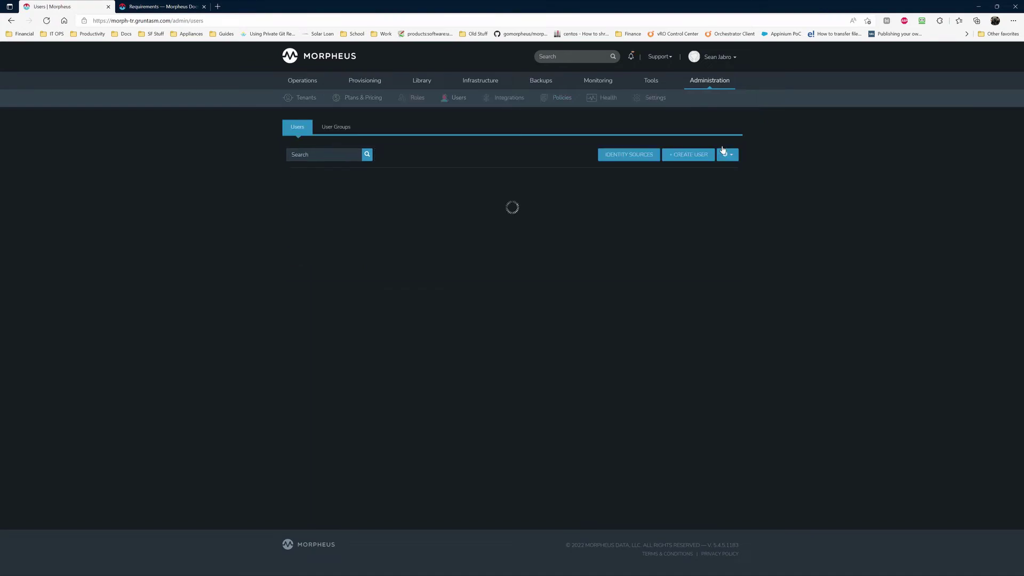
pyautogui.click(732, 194)
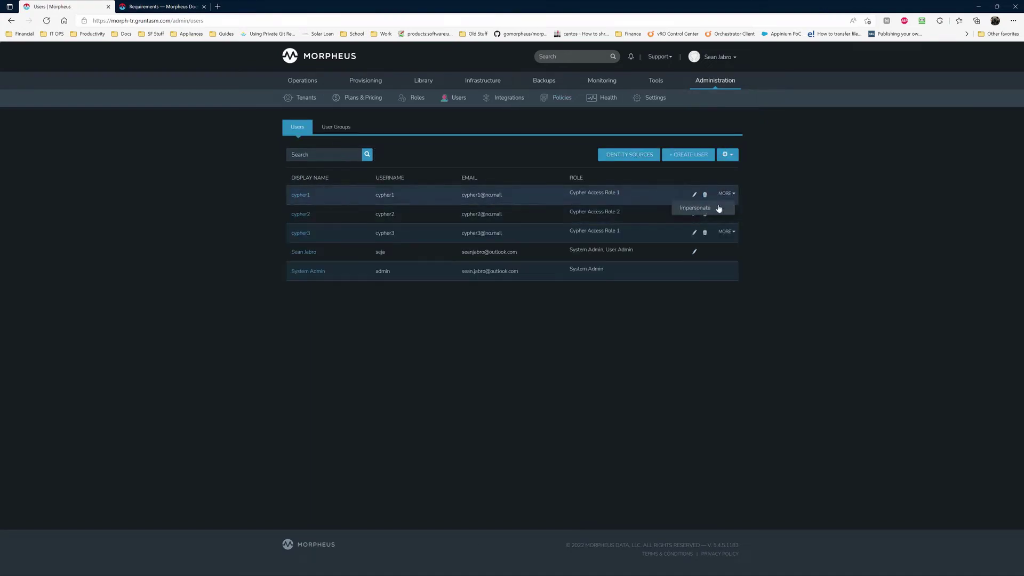
pyautogui.click(712, 207)
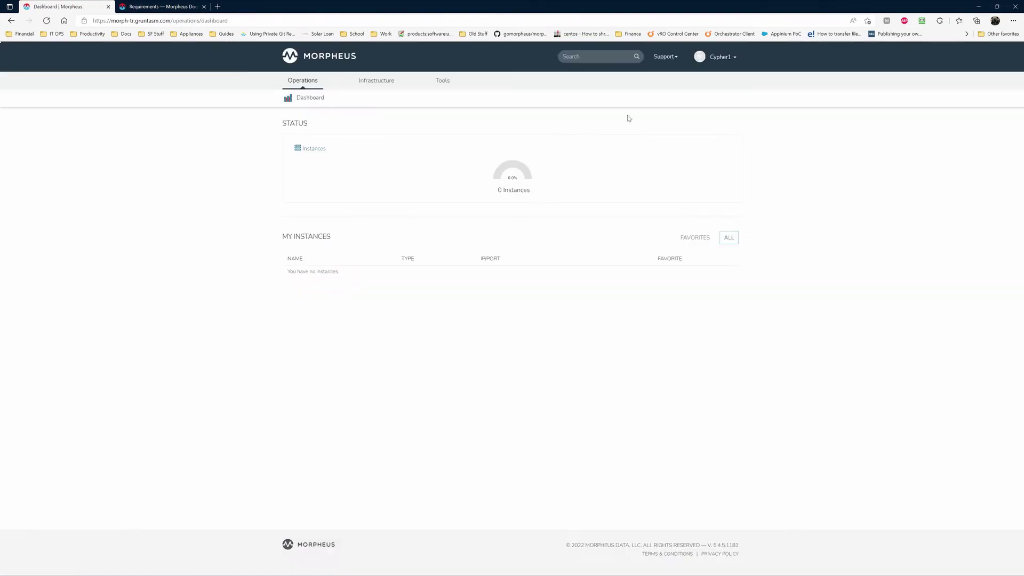
# Step: Decrypt the secret/aws/us-east-1 access_key and secret_key entries in Cypher, closing each result, and quit impersonating the cypher1 user
pyautogui.click(455, 97)
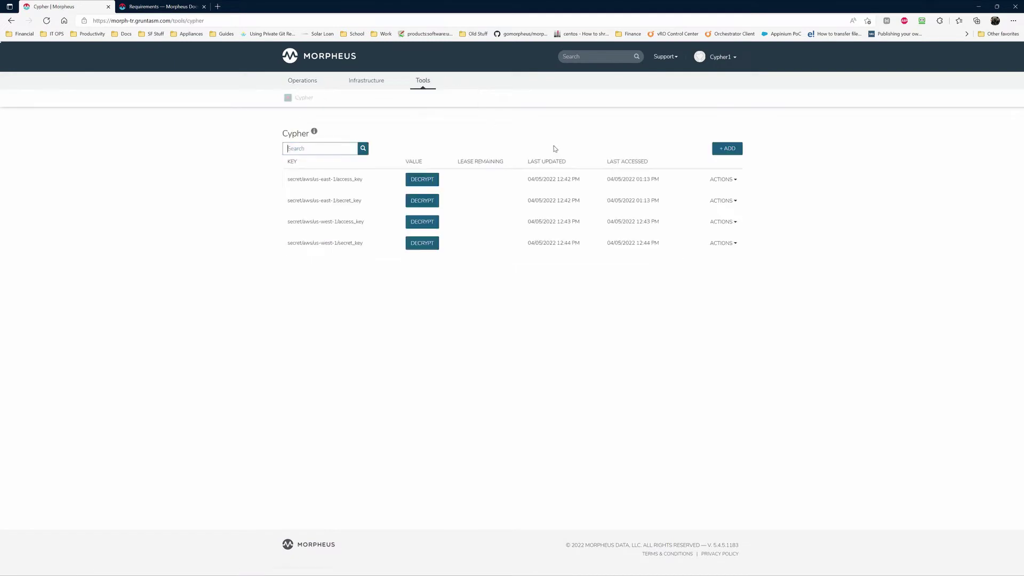
pyautogui.click(420, 181)
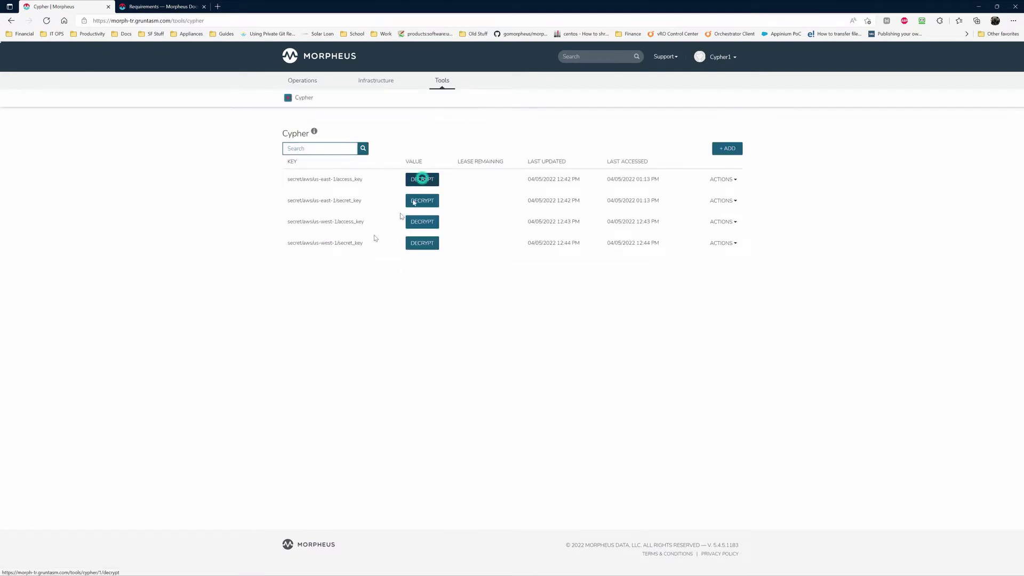
pyautogui.click(666, 123)
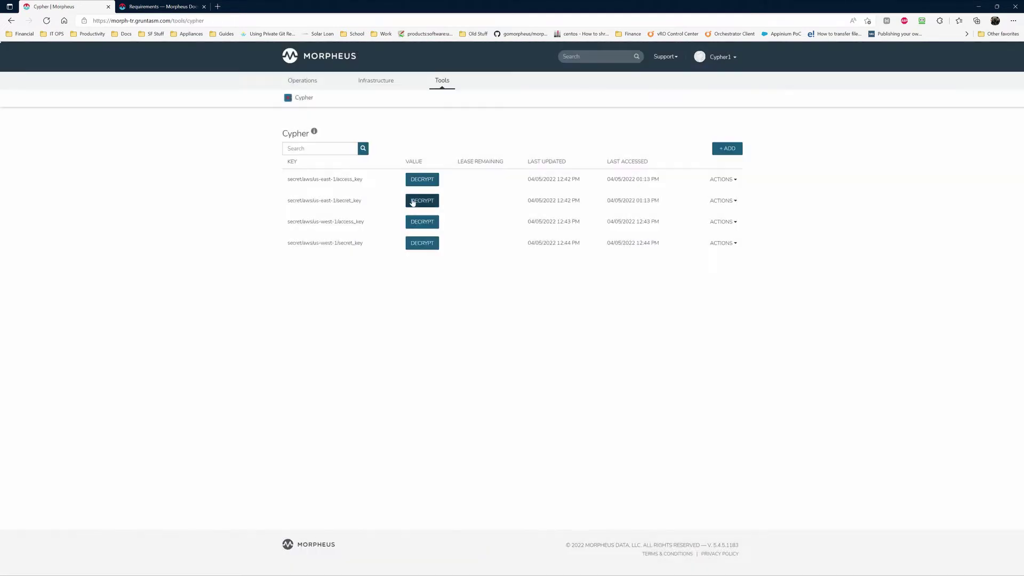
pyautogui.click(416, 201)
pyautogui.click(663, 125)
pyautogui.click(733, 58)
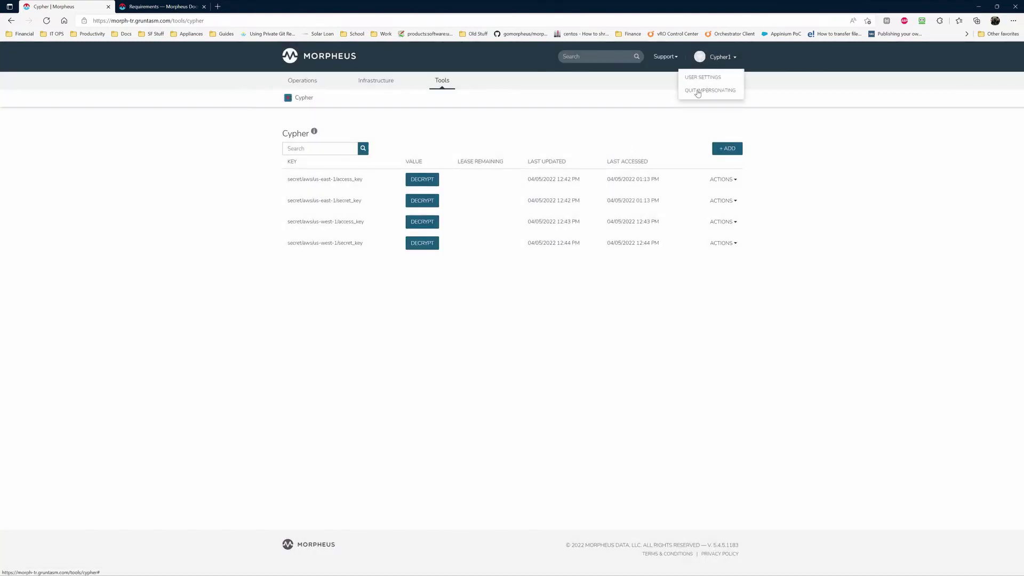
pyautogui.click(698, 90)
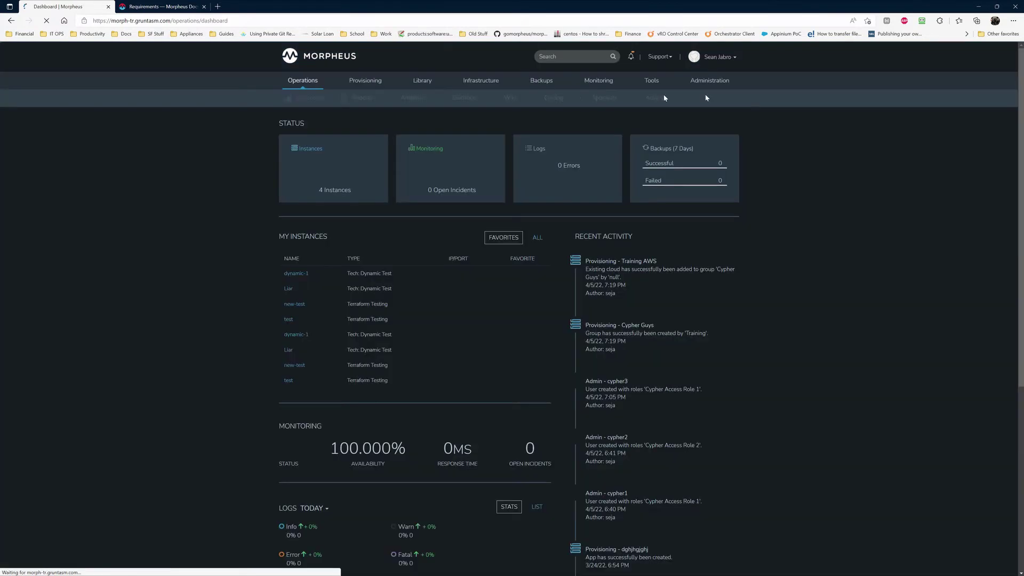
# Step: Enable the Cypher Role 1 Read Access policy and save the change
pyautogui.moveTo(714, 82)
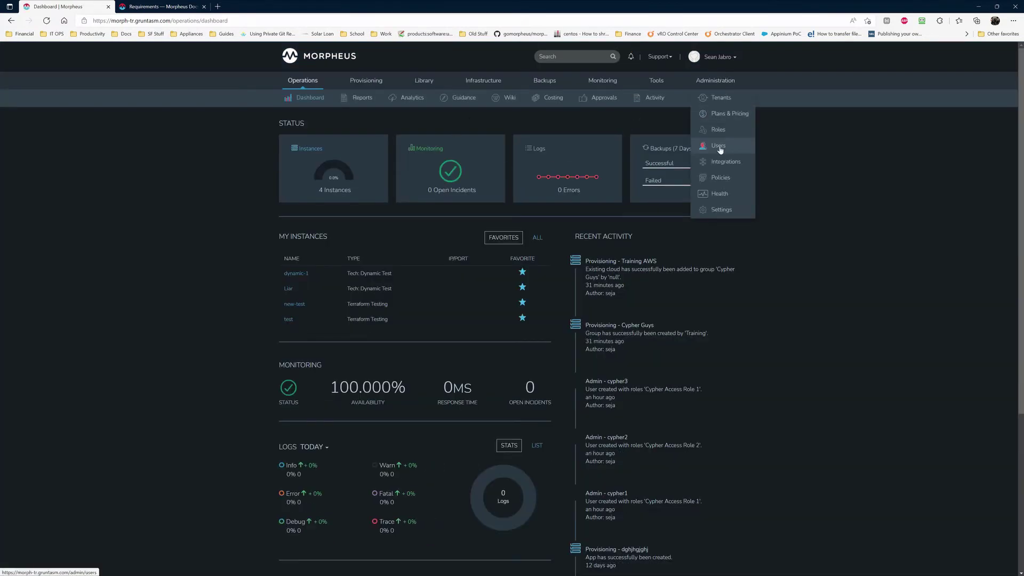
pyautogui.click(725, 177)
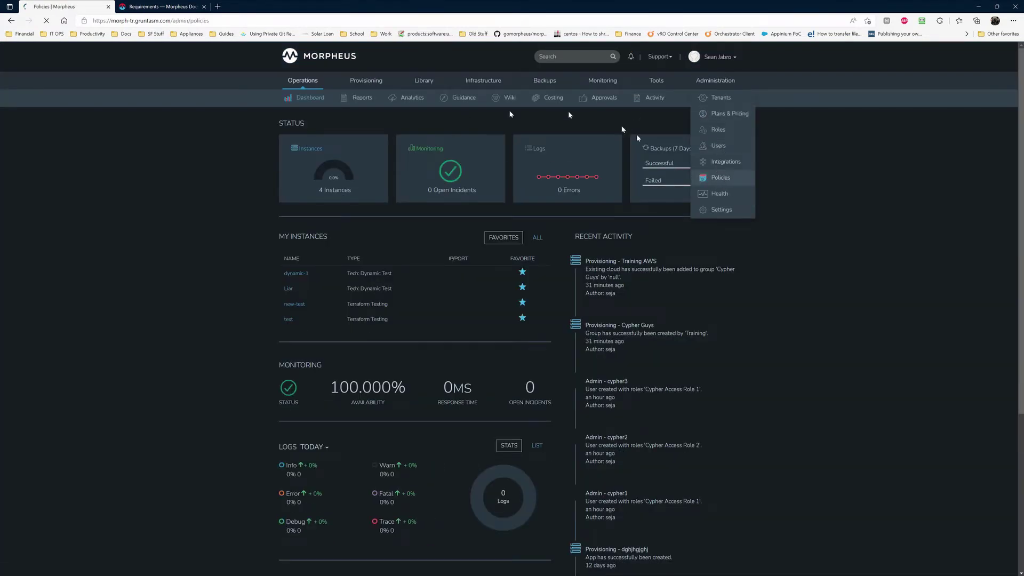
pyautogui.click(715, 178)
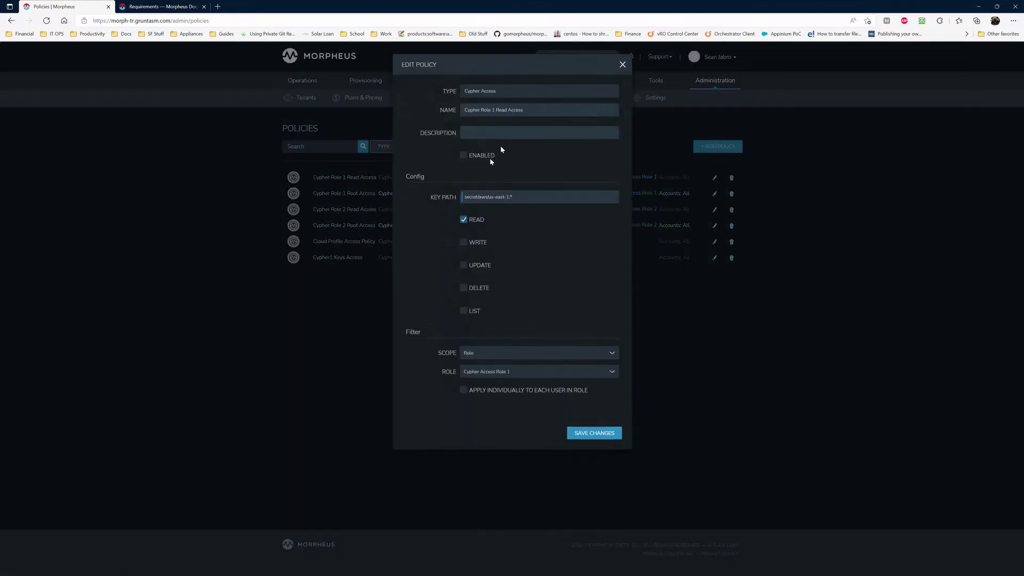
pyautogui.click(463, 155)
pyautogui.click(579, 433)
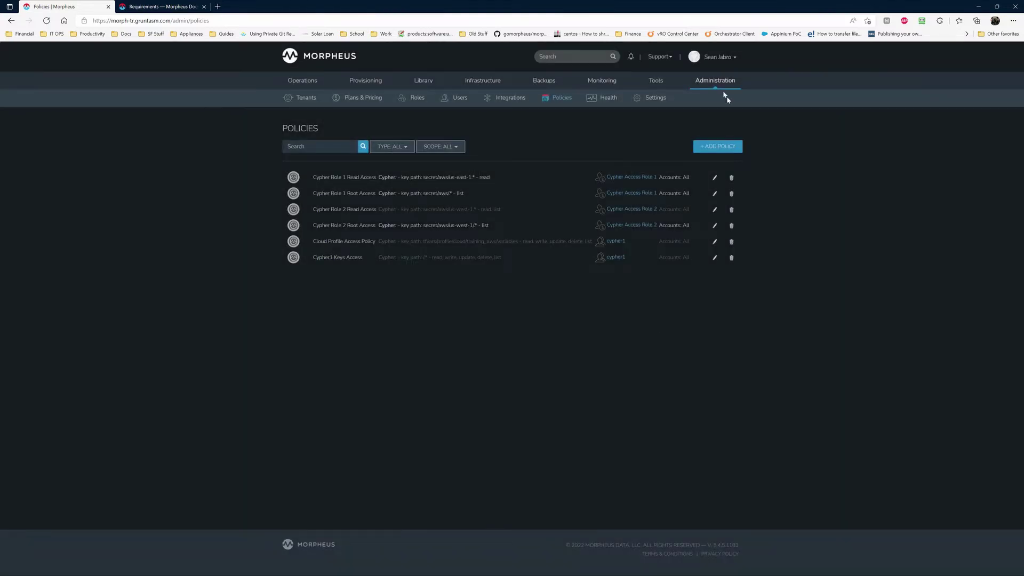
# Step: Return to the users list and impersonate the cypher1 user again
pyautogui.moveTo(725, 77)
pyautogui.click(724, 152)
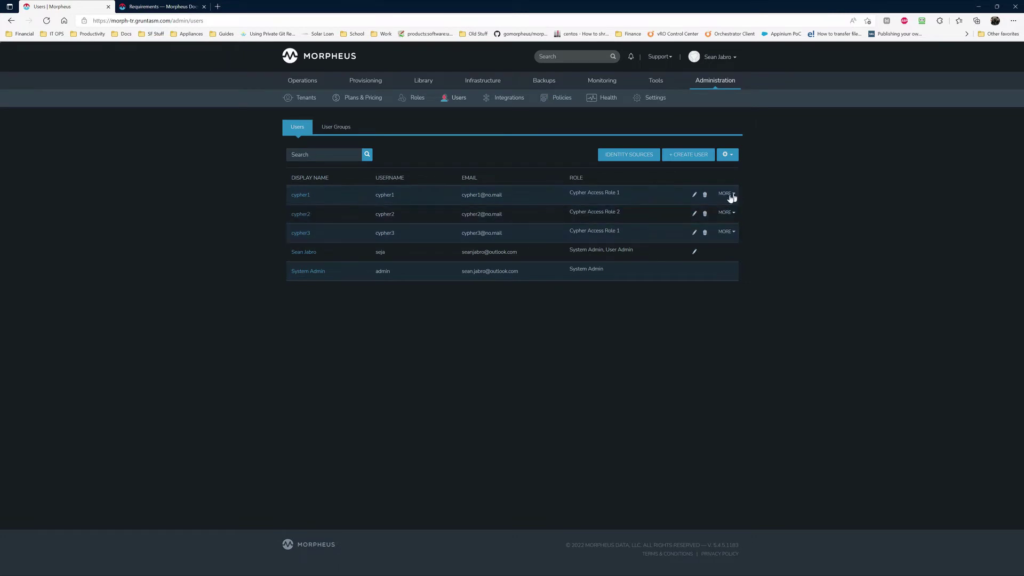
pyautogui.click(726, 194)
pyautogui.click(698, 208)
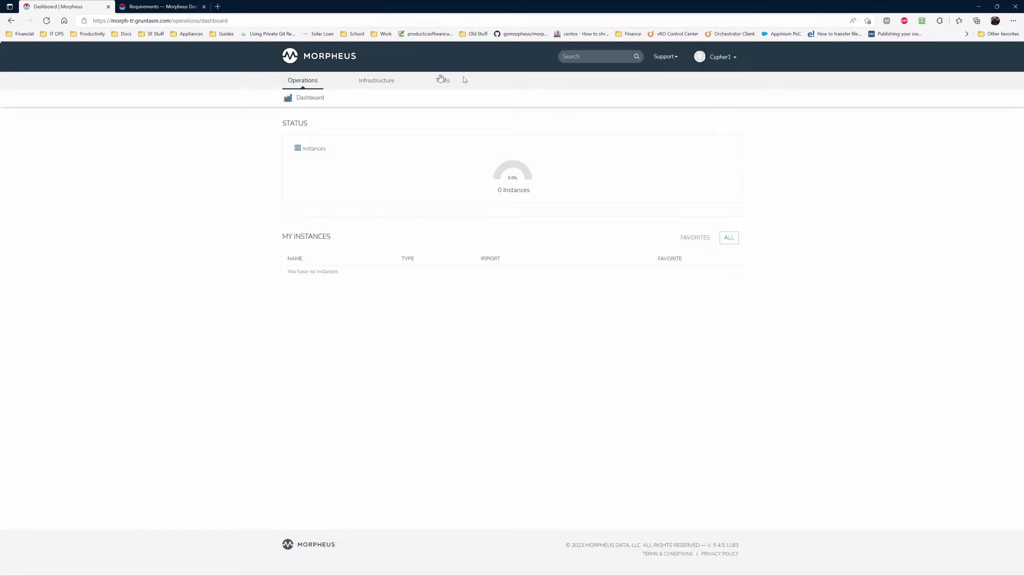
# Step: Check which keys the Cypher tool lists for the cypher1 user, and quit impersonating
pyautogui.moveTo(442, 82)
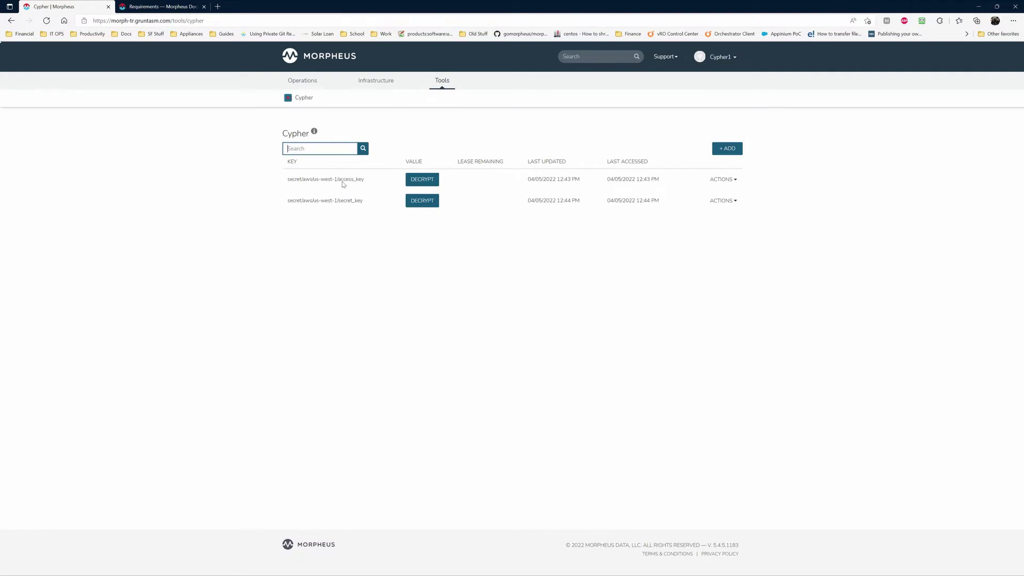
pyautogui.click(734, 61)
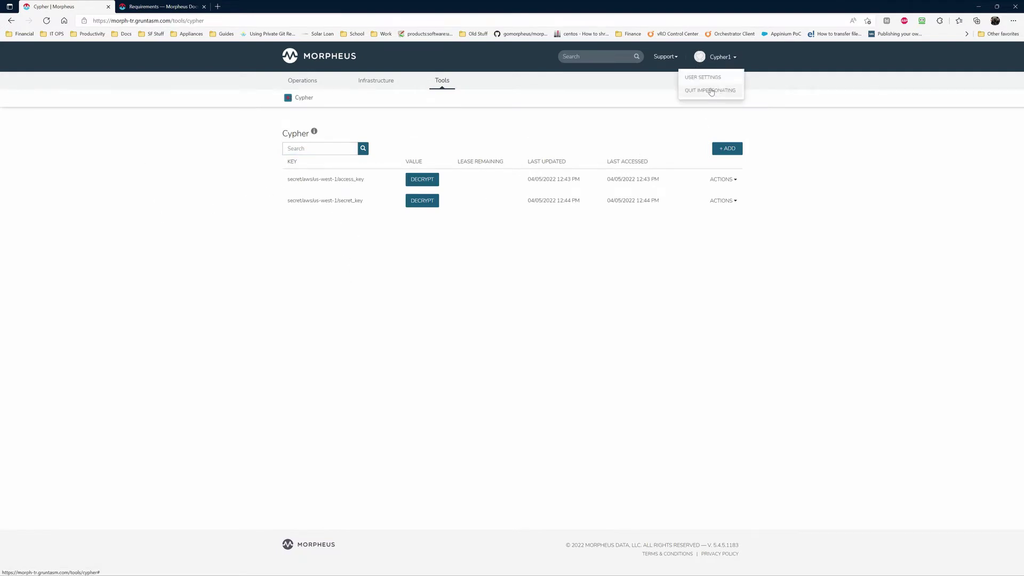
pyautogui.click(714, 91)
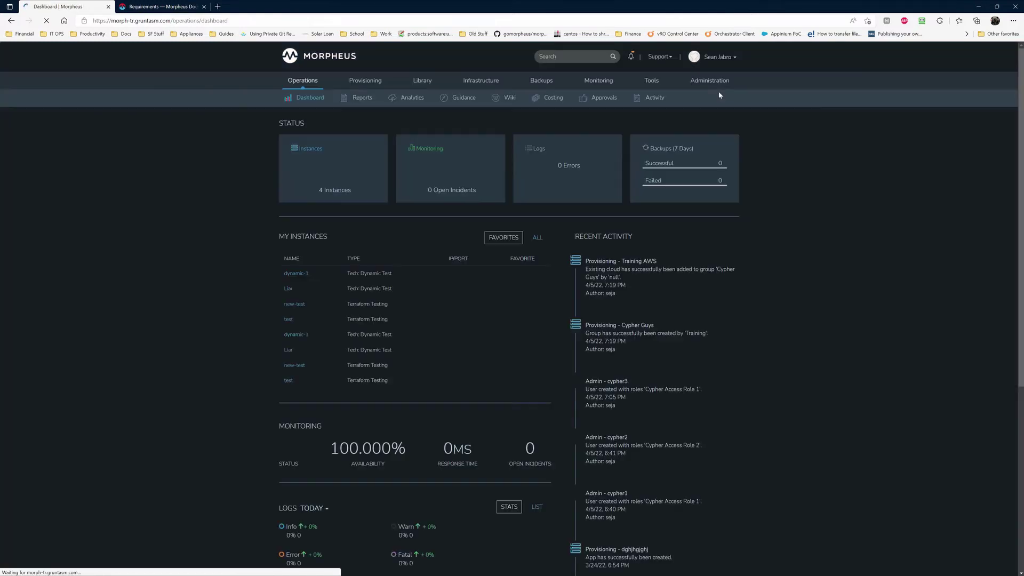
# Step: Add the List permission to the Cypher Role 1 Read Access policy and save the change
pyautogui.moveTo(720, 98)
pyautogui.click(722, 180)
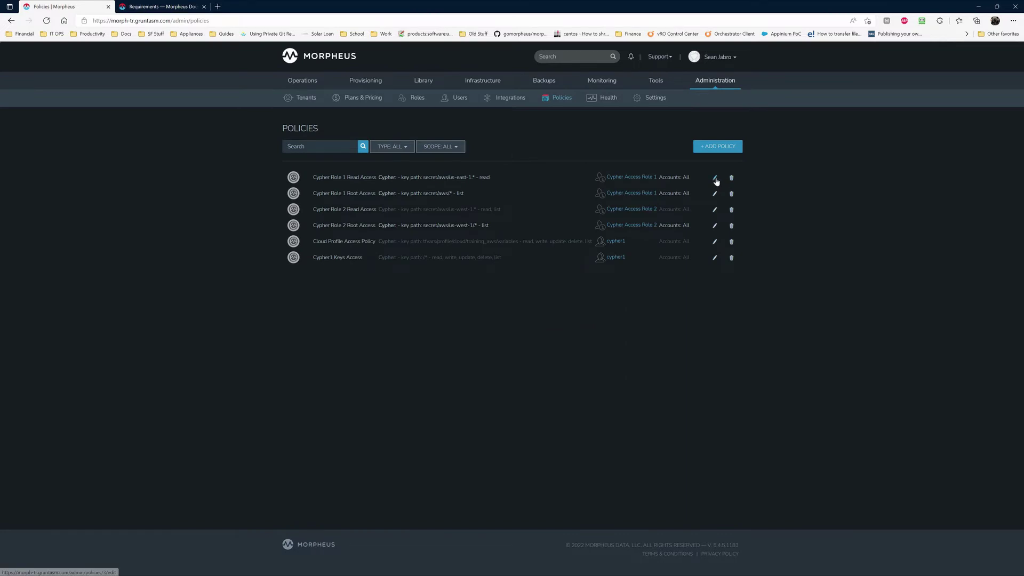
pyautogui.click(714, 178)
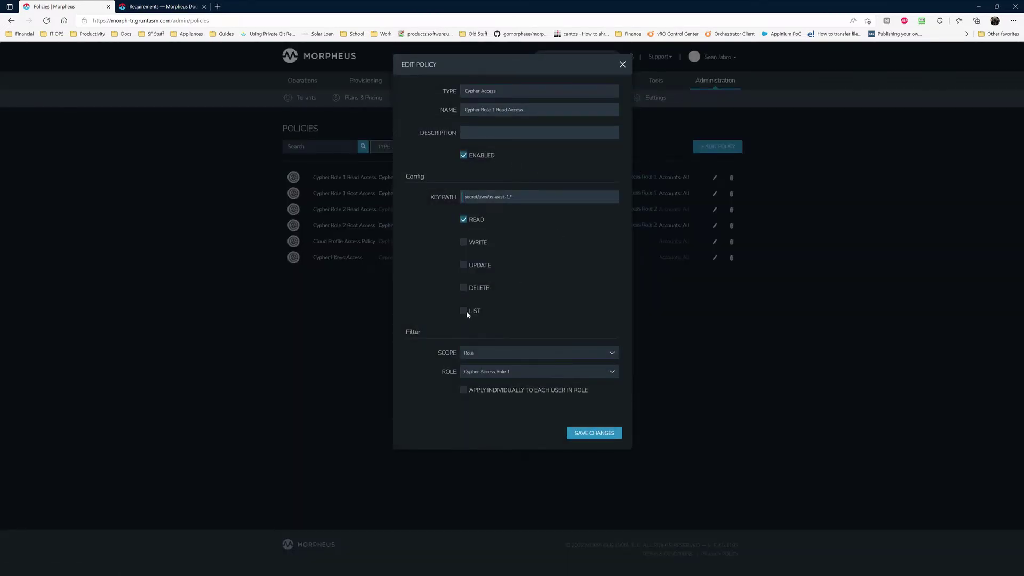
pyautogui.click(466, 312)
pyautogui.click(601, 435)
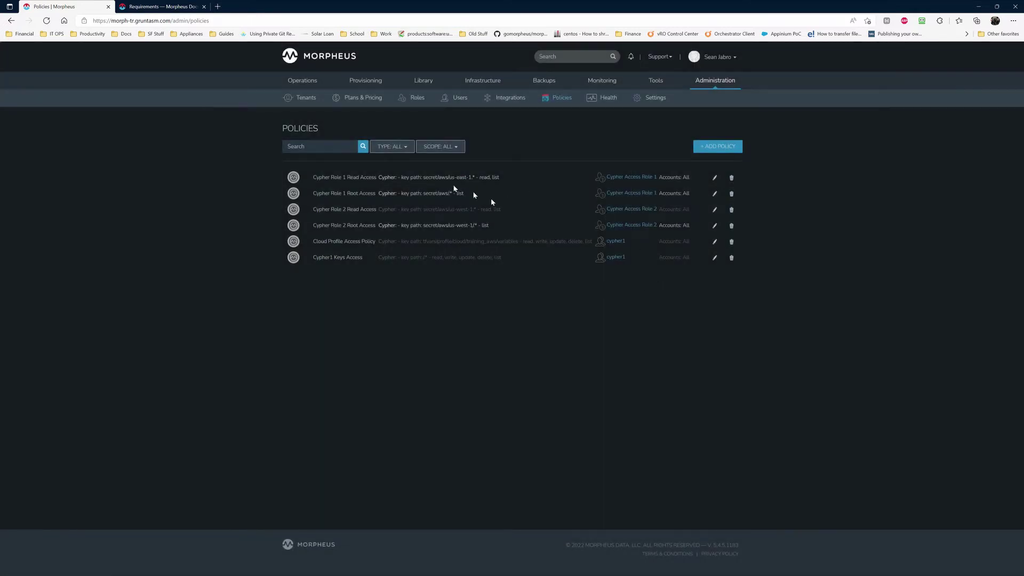
# Step: Review the settings of the Cypher Role 2 Read Access policy and save it
pyautogui.click(715, 209)
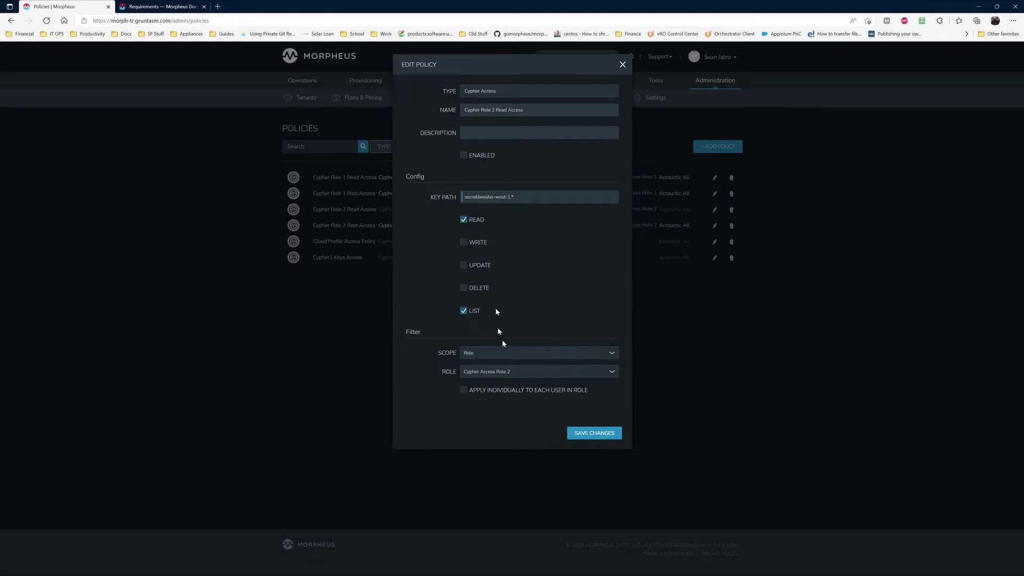
pyautogui.click(594, 433)
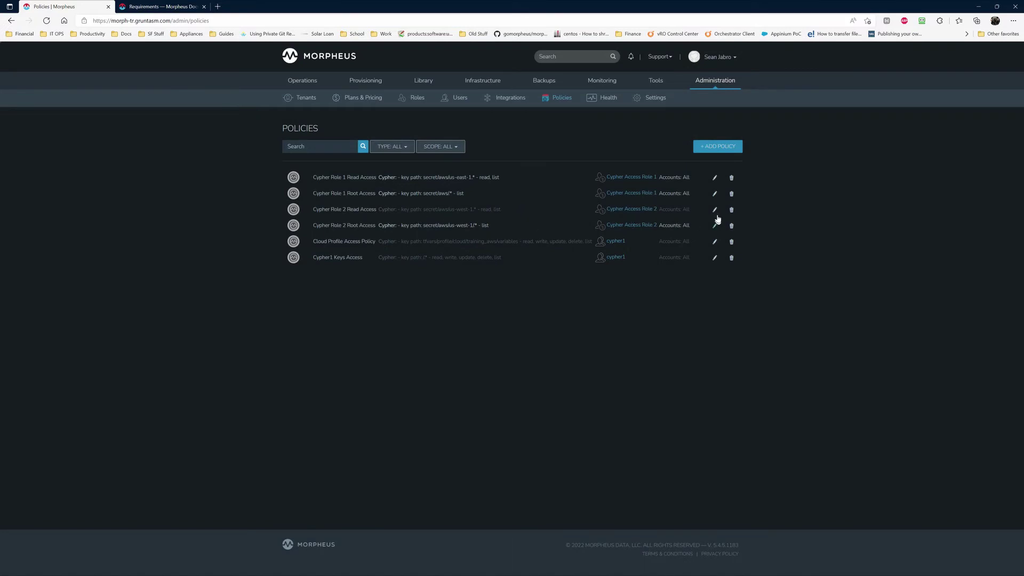
# Step: Enable the Cypher Role 2 Read Access policy and save the change
pyautogui.click(714, 208)
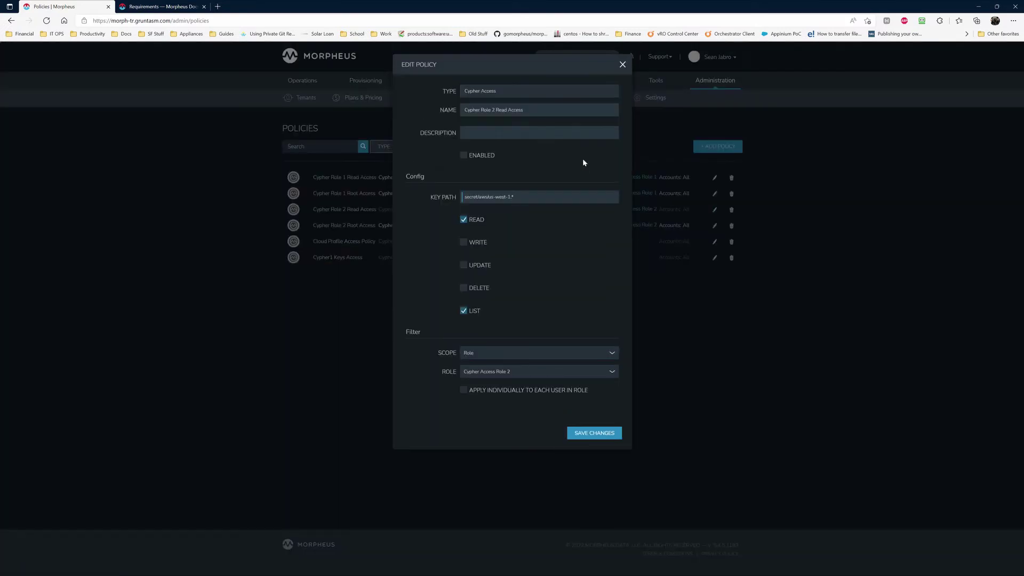
pyautogui.click(464, 155)
pyautogui.click(592, 433)
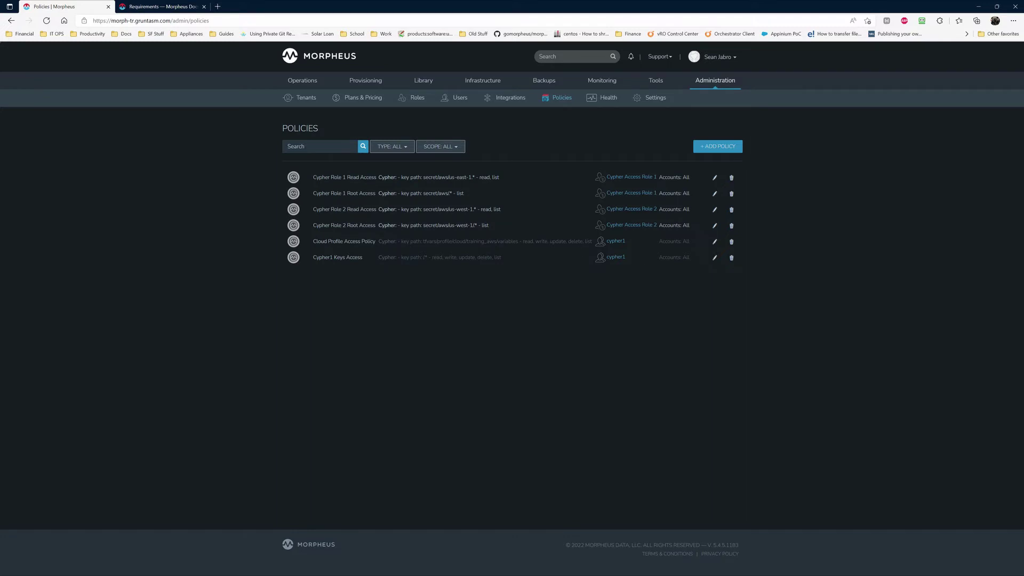
# Step: Open the users list and impersonate the cypher1 user
pyautogui.moveTo(710, 85)
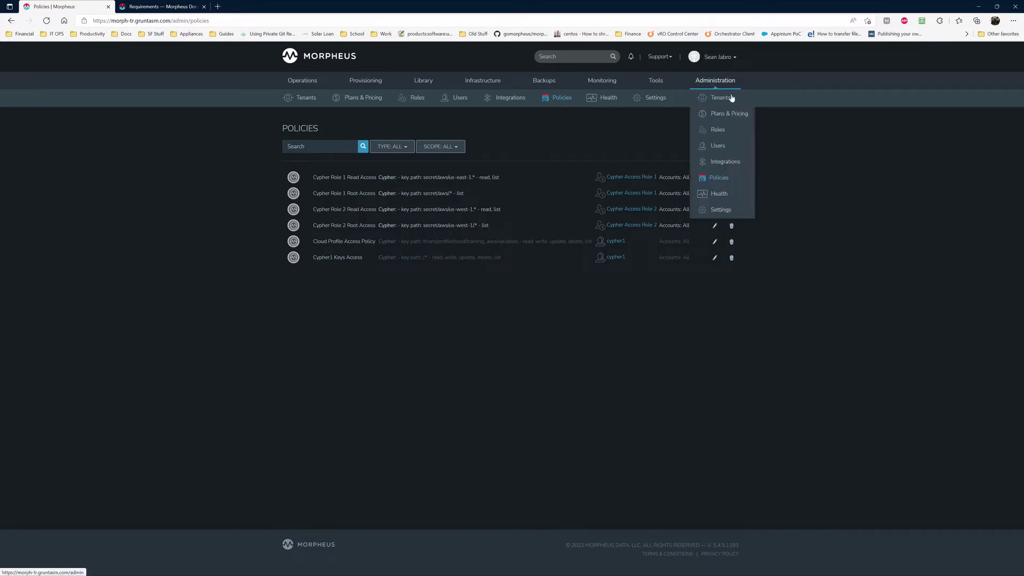
pyautogui.click(719, 150)
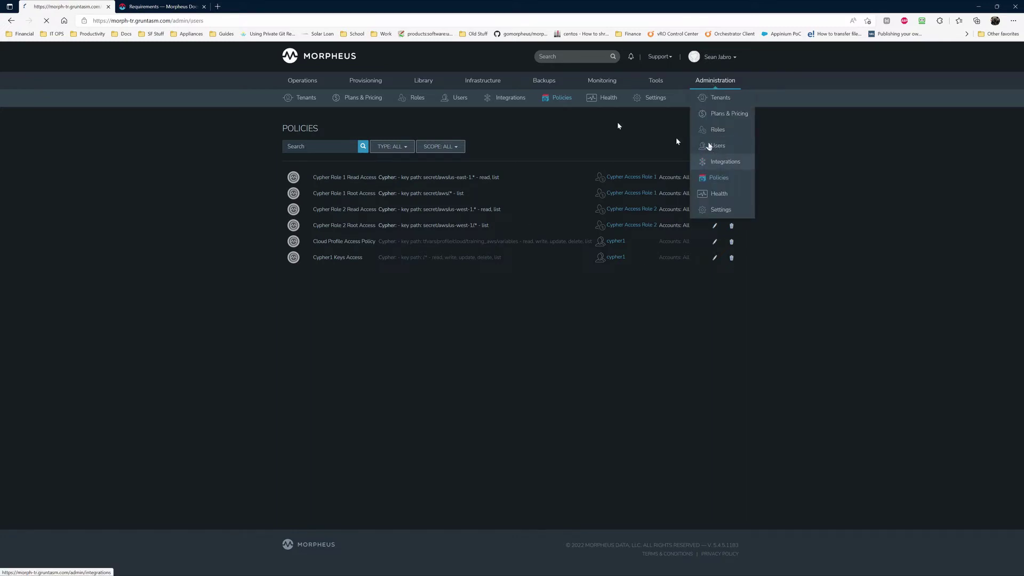
pyautogui.click(726, 194)
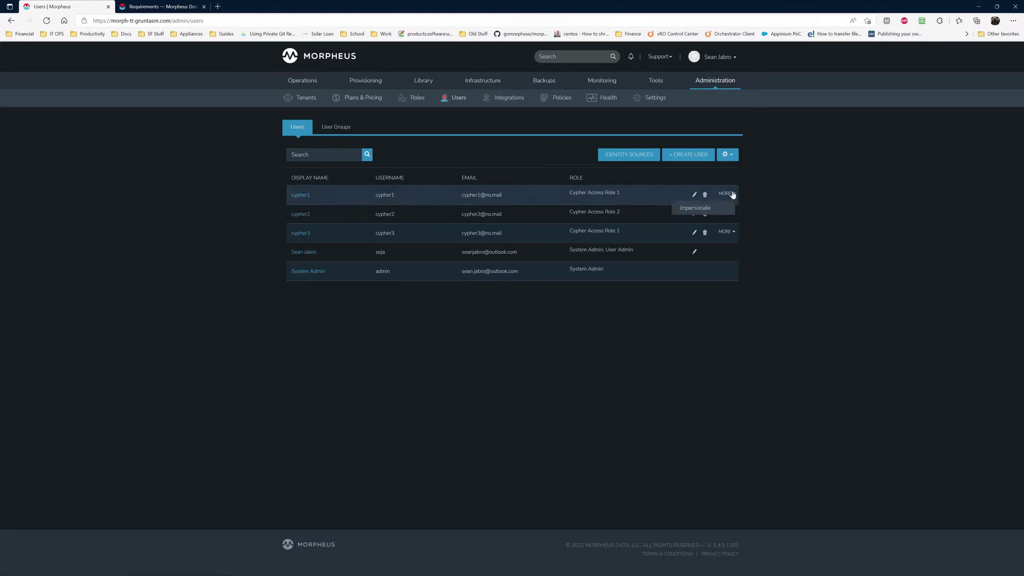
pyautogui.click(714, 210)
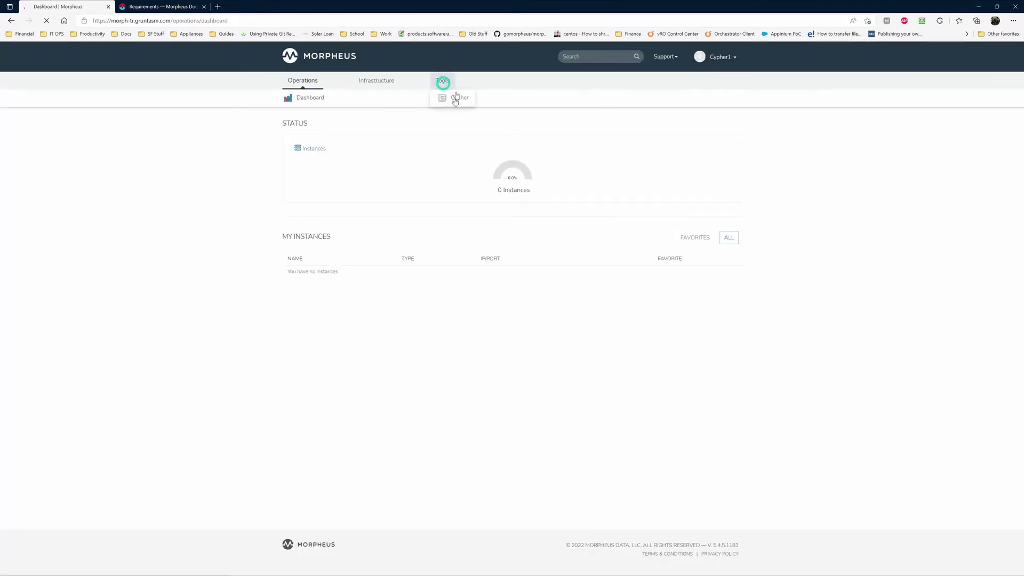
# Step: In the Cypher tool, decrypt the us-east-1 access_key and secret_key to view their values
pyautogui.click(457, 98)
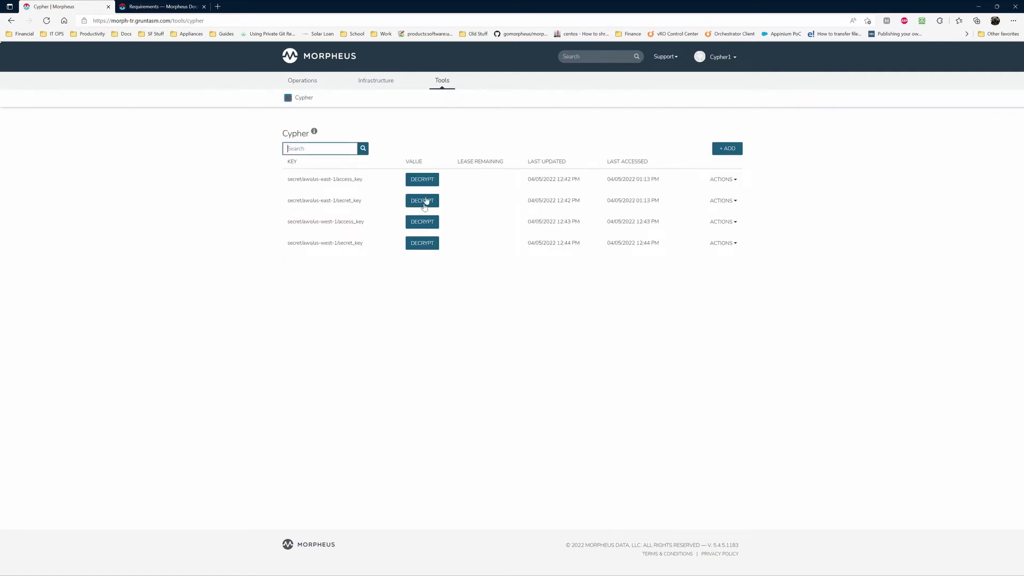
pyautogui.click(422, 179)
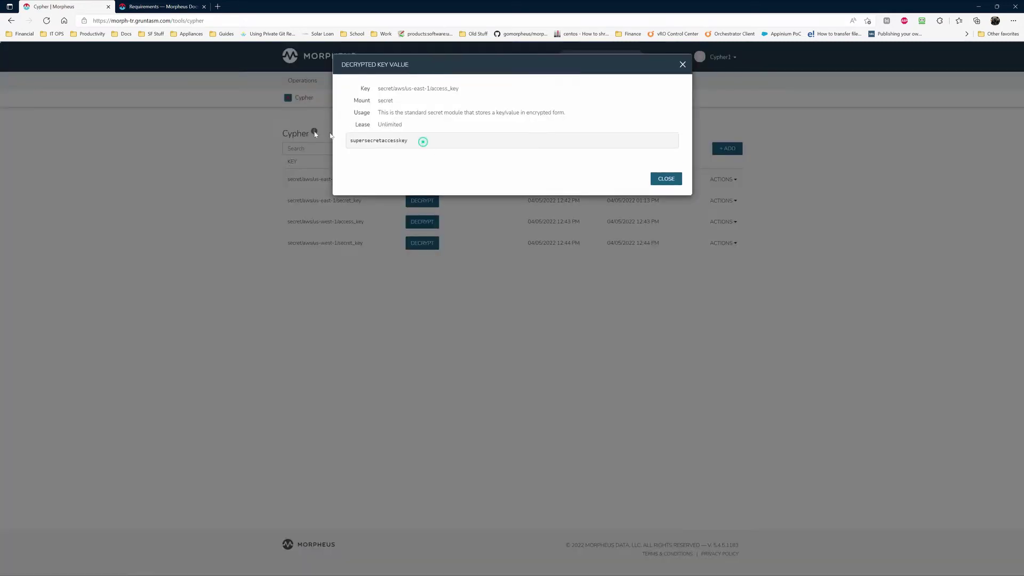
pyautogui.doubleClick(378, 140)
pyautogui.click(665, 178)
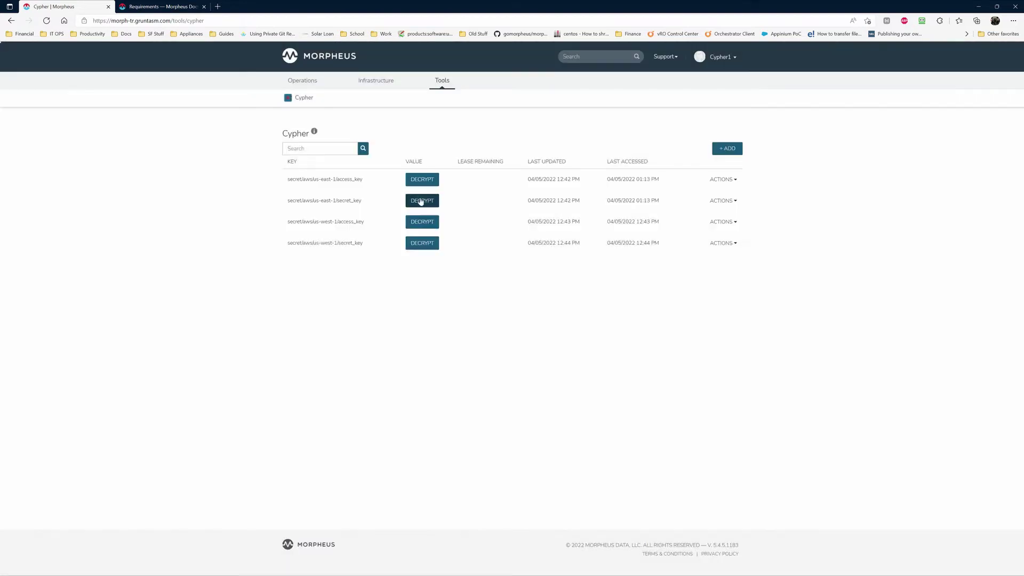
pyautogui.click(421, 201)
pyautogui.doubleClick(387, 141)
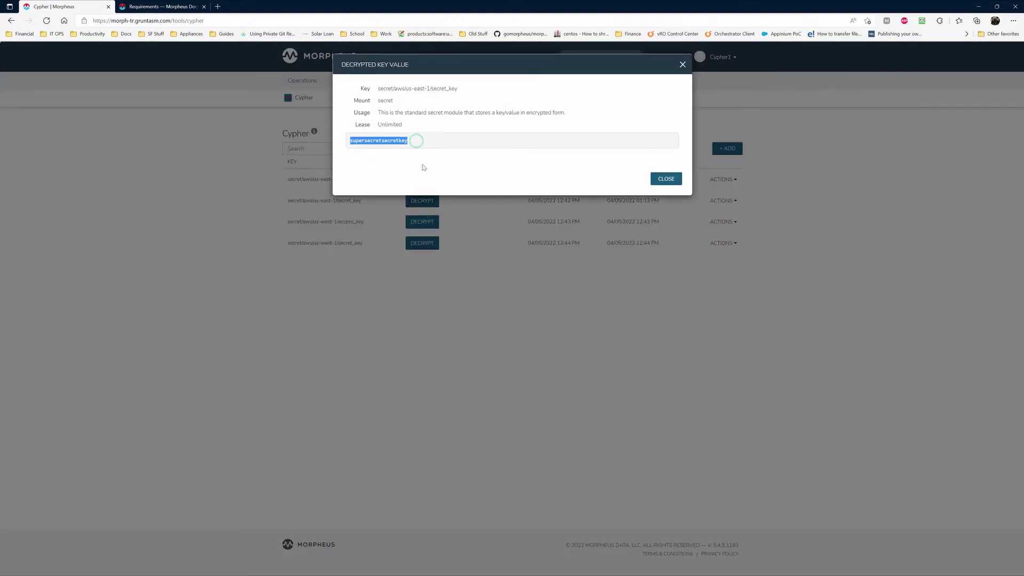
pyautogui.click(666, 179)
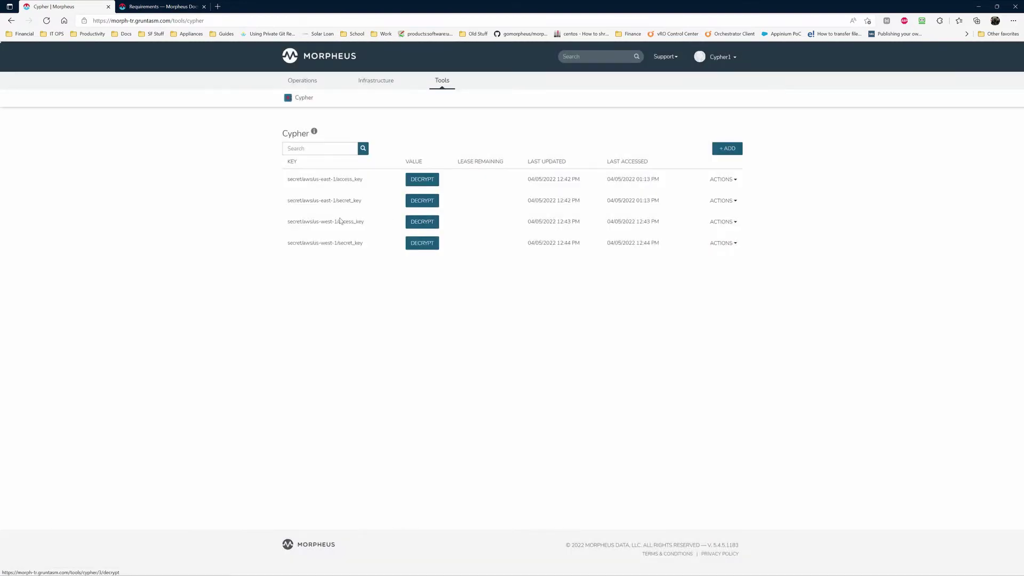
# Step: Try to decrypt the us-west-1 access_key and secret_key as the cypher1 user
pyautogui.moveTo(313, 200); pyautogui.dragTo(335, 200)
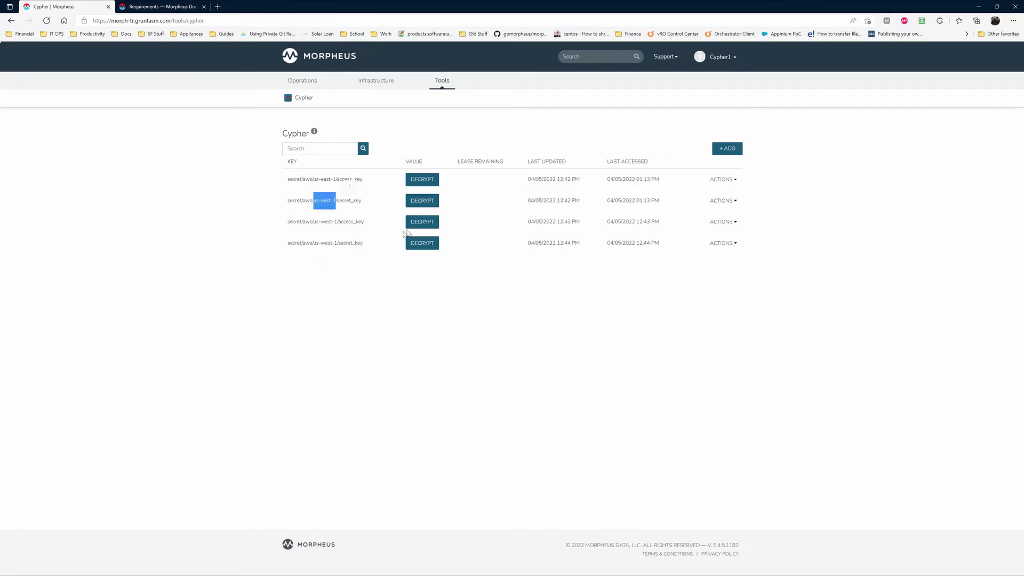
pyautogui.click(422, 221)
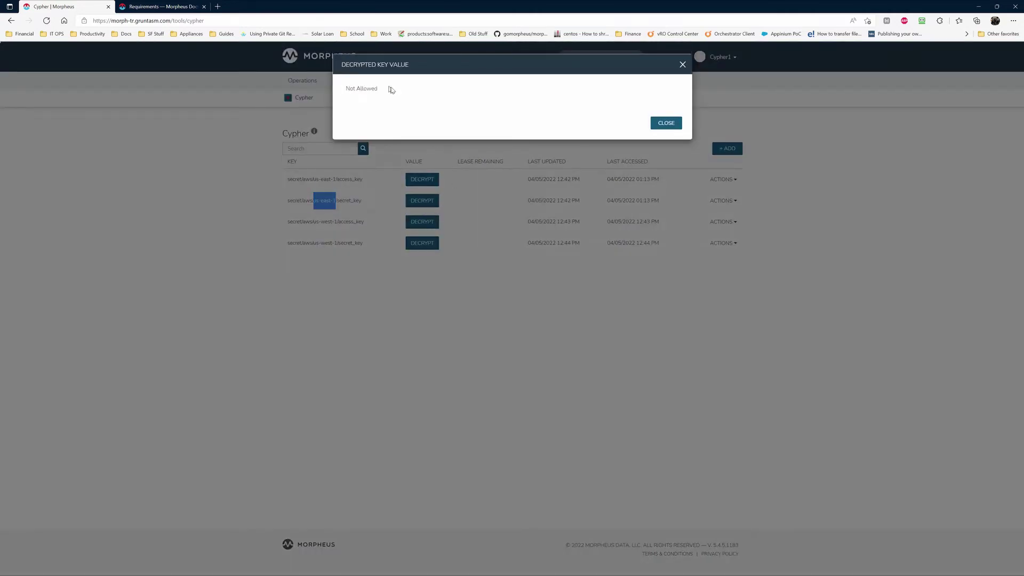
pyautogui.moveTo(344, 89); pyautogui.dragTo(388, 86)
pyautogui.click(666, 123)
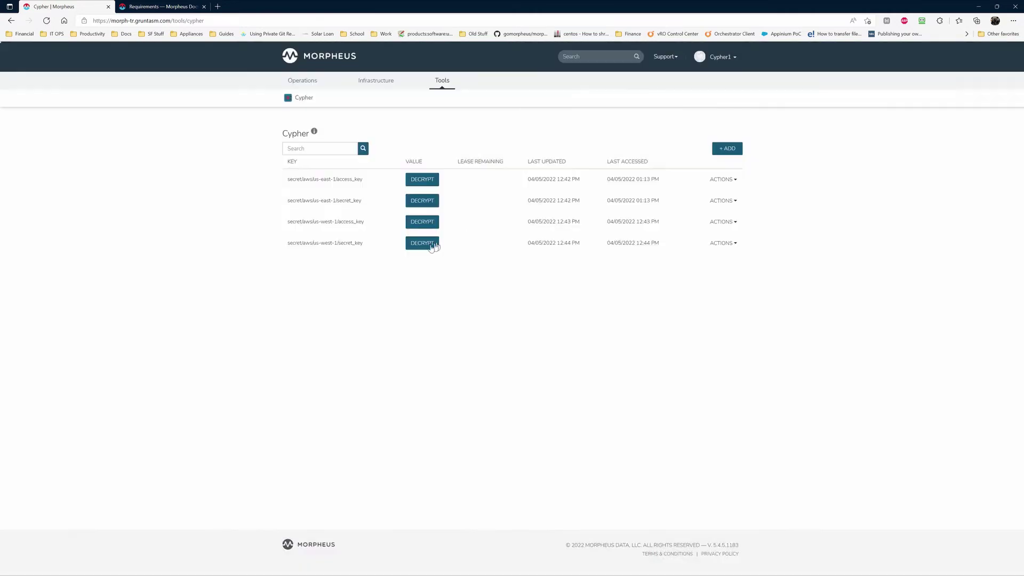
pyautogui.click(428, 243)
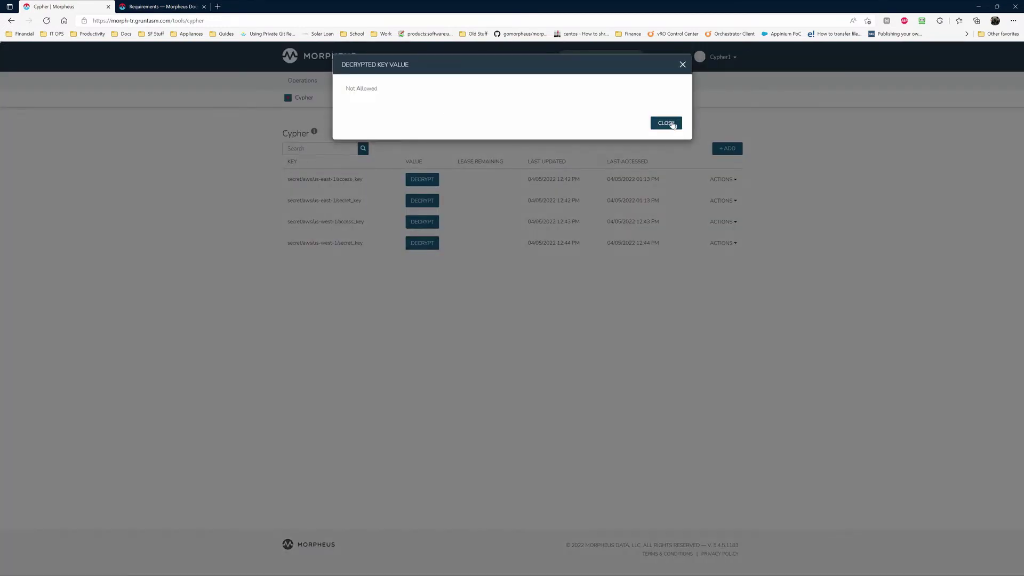
pyautogui.click(672, 124)
# Step: Try to remove the us-east-1 access_key as the cypher1 user to test the delete restriction
pyautogui.click(722, 179)
pyautogui.click(696, 194)
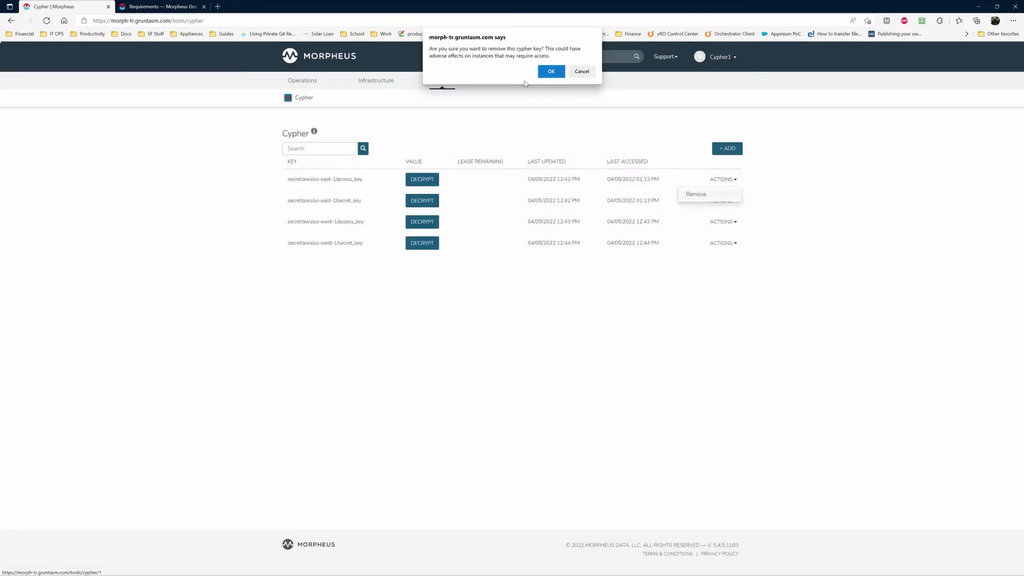
pyautogui.click(551, 71)
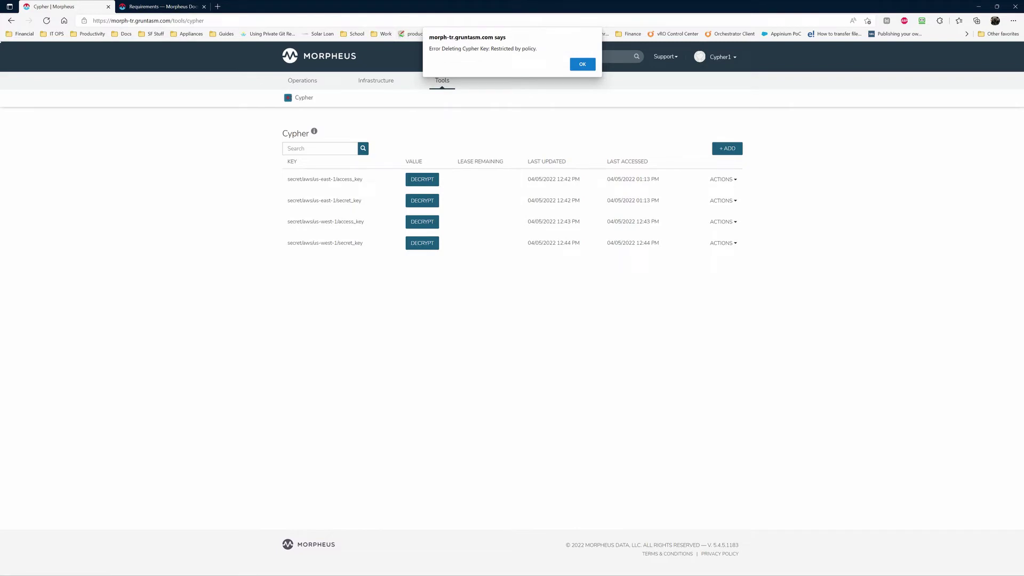
pyautogui.moveTo(536, 48); pyautogui.dragTo(426, 59)
pyautogui.click(583, 64)
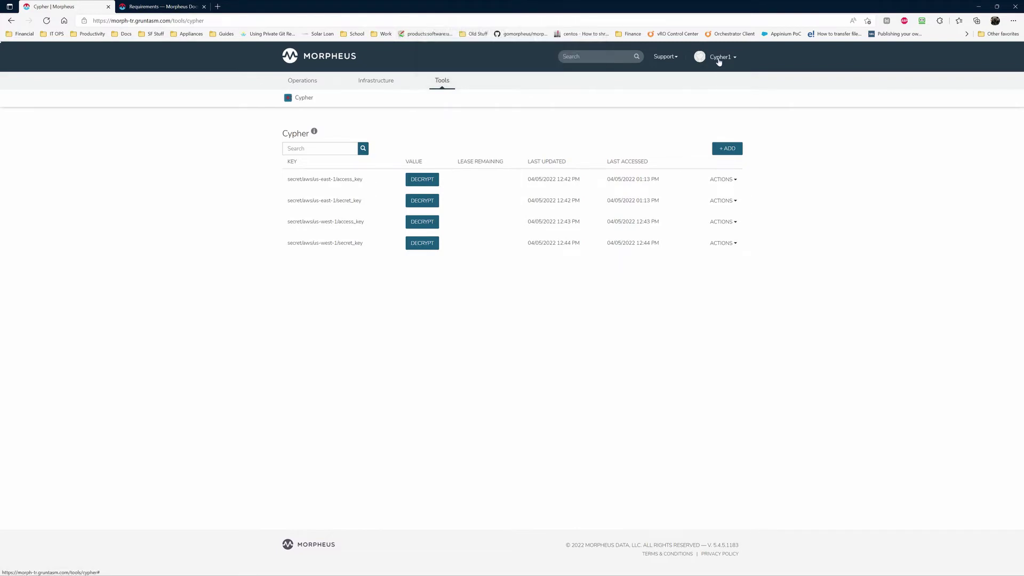
# Step: Quit impersonating cypher1 and impersonate the cypher2 user from the users list
pyautogui.click(718, 61)
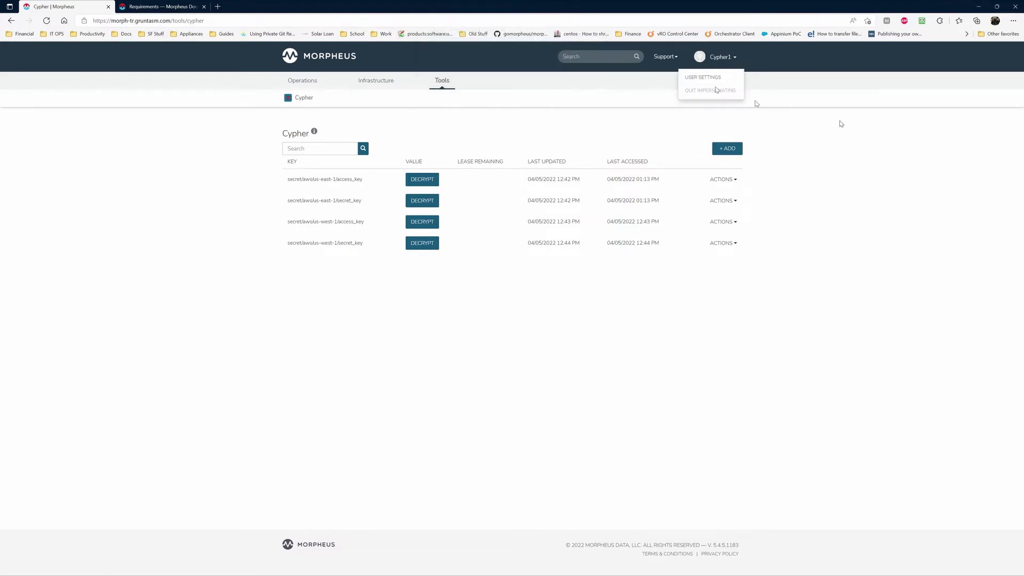
pyautogui.click(713, 90)
pyautogui.moveTo(715, 81)
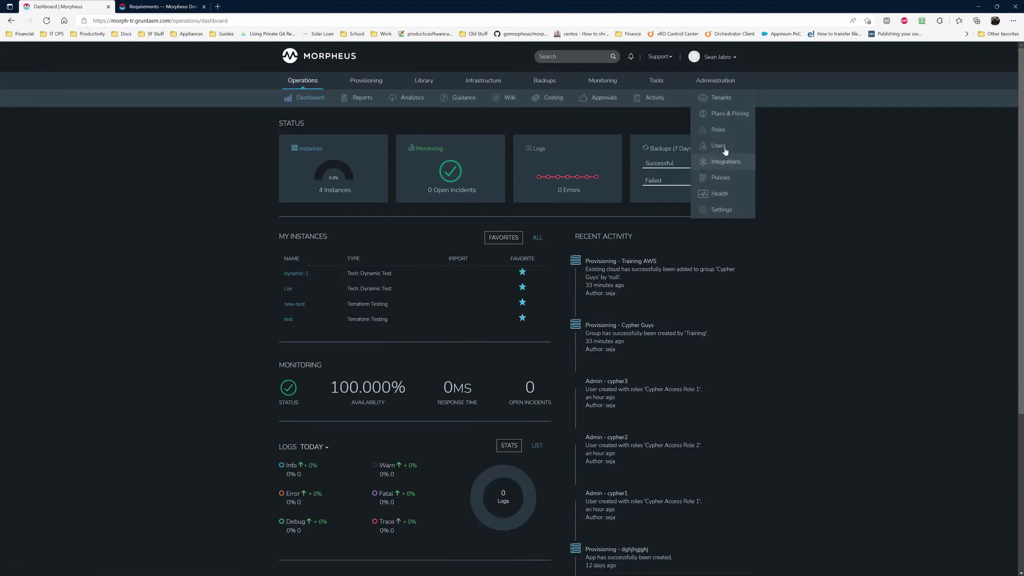
pyautogui.click(718, 146)
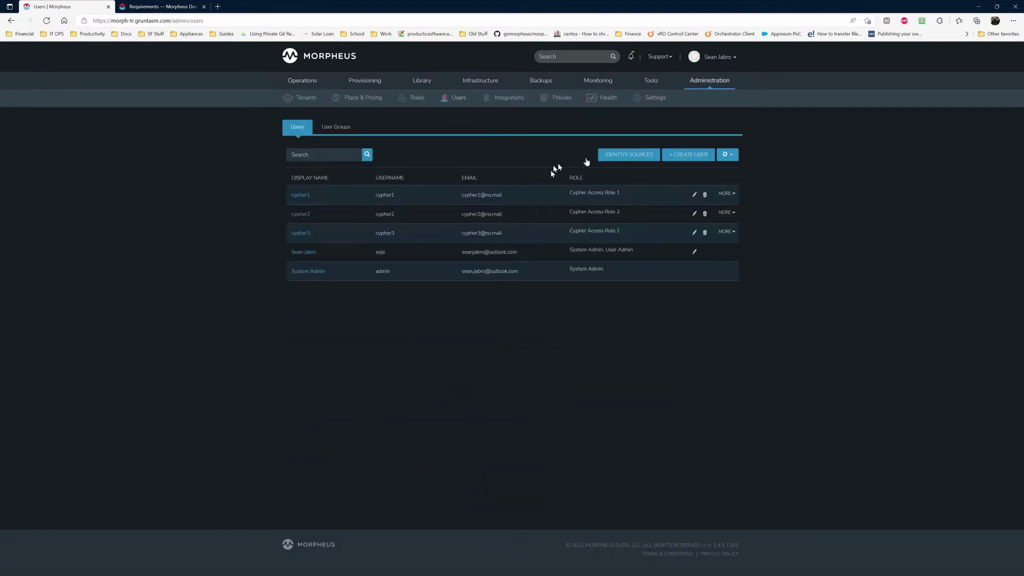
pyautogui.click(729, 213)
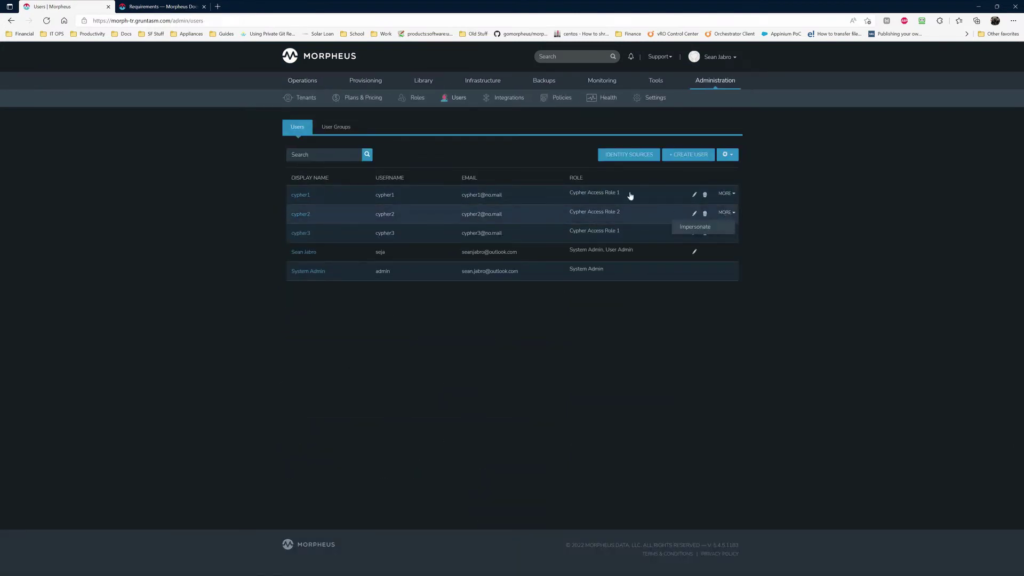
pyautogui.click(695, 227)
# Step: Check which keys and value options the Cypher tool offers the cypher2 user, and quit impersonating
pyautogui.moveTo(365, 82)
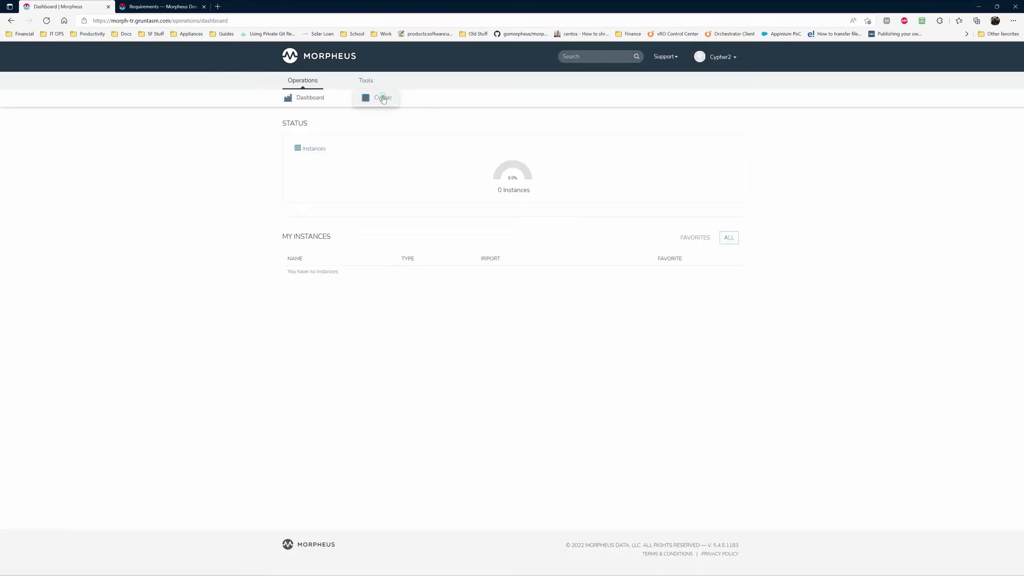
pyautogui.click(382, 99)
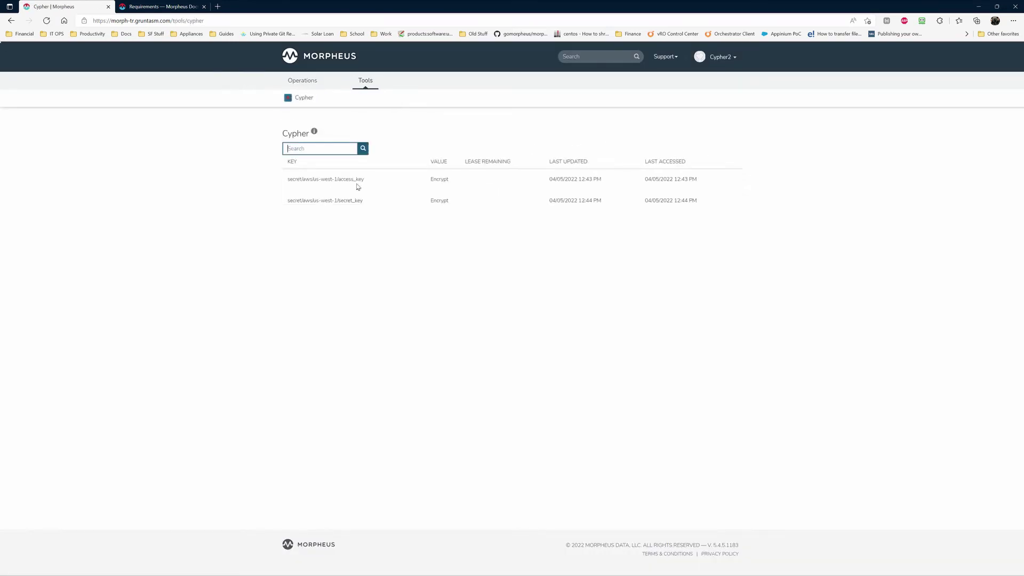
pyautogui.doubleClick(433, 179)
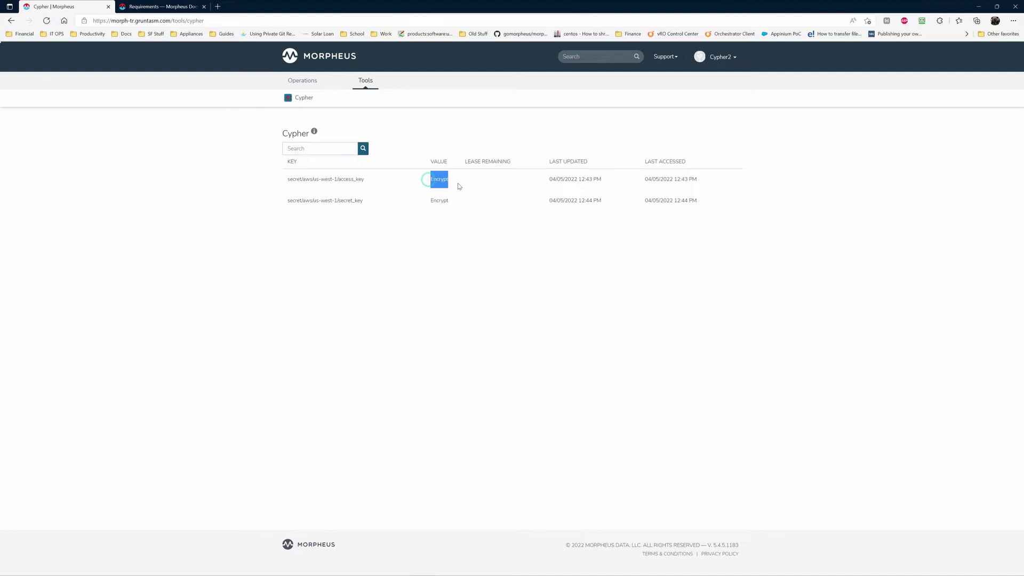
pyautogui.doubleClick(434, 201)
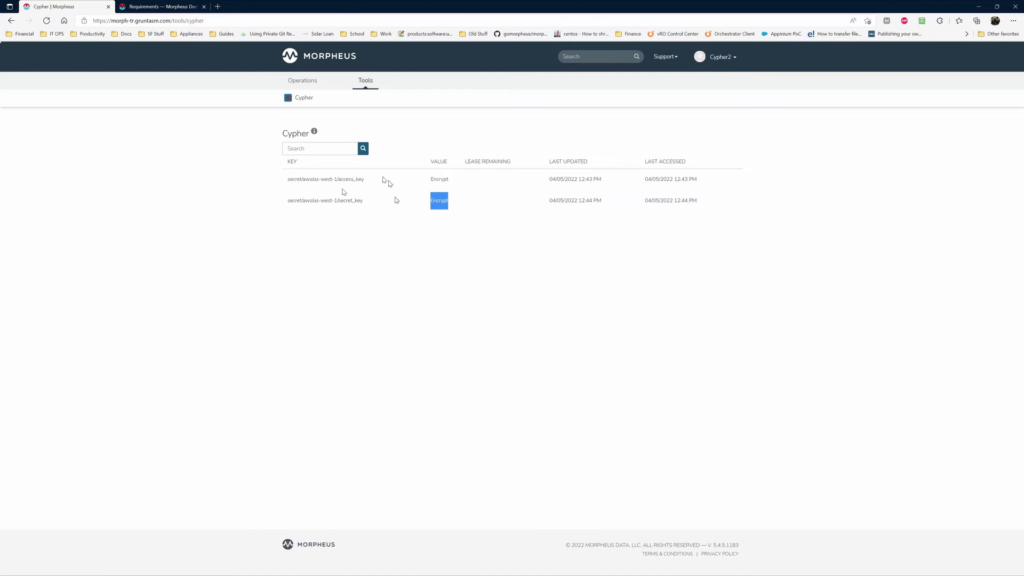
pyautogui.click(439, 245)
pyautogui.click(720, 57)
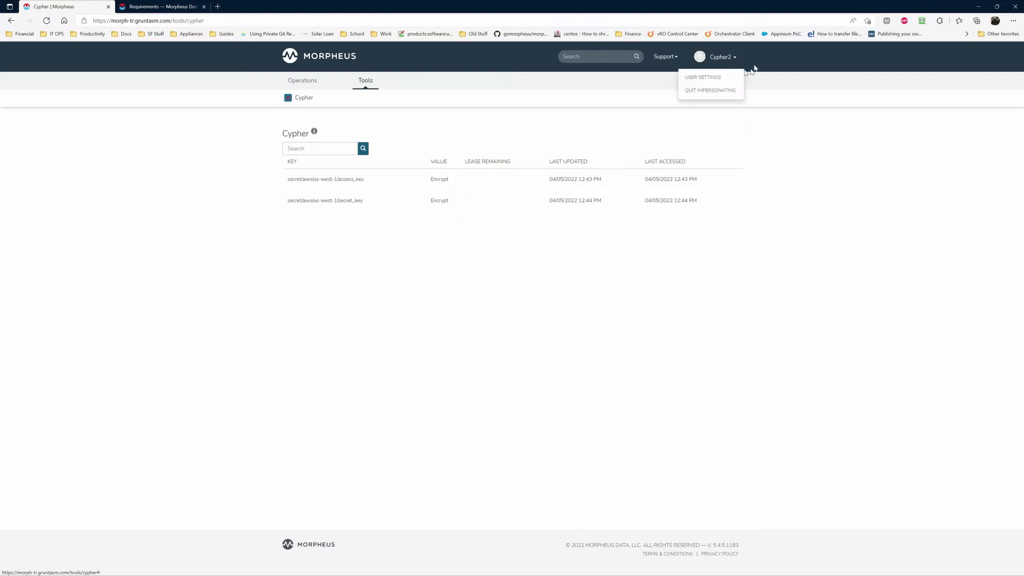
pyautogui.click(705, 95)
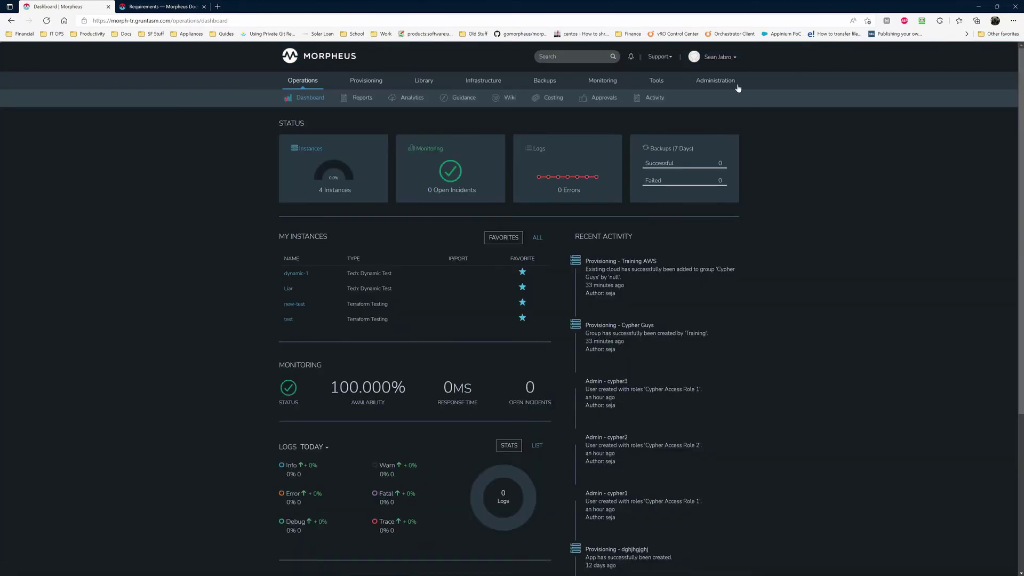
# Step: Check the roles assigned to the users and review the permissions and key path of the Cypher1 Keys Access policy
pyautogui.moveTo(737, 81)
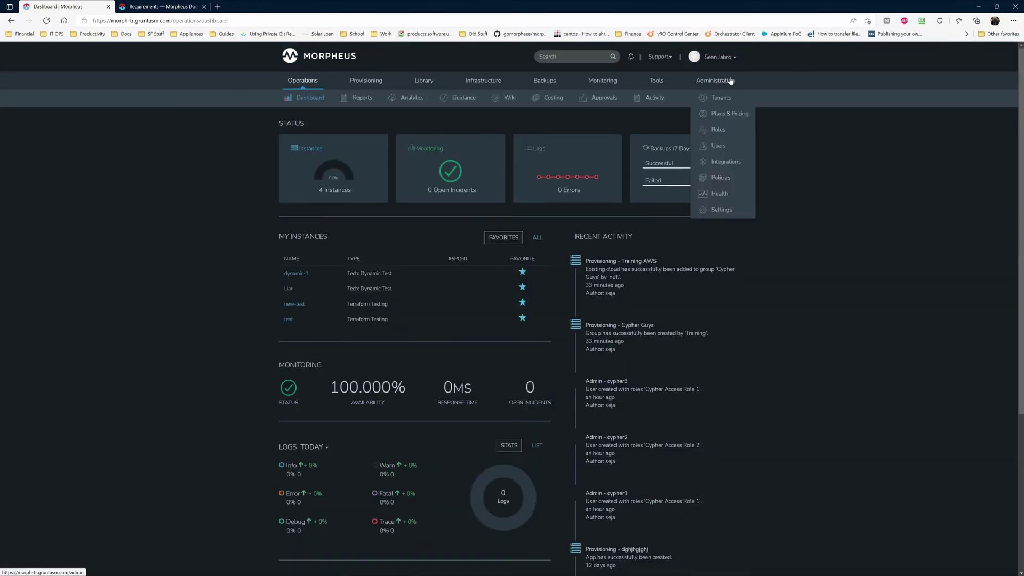
pyautogui.click(717, 148)
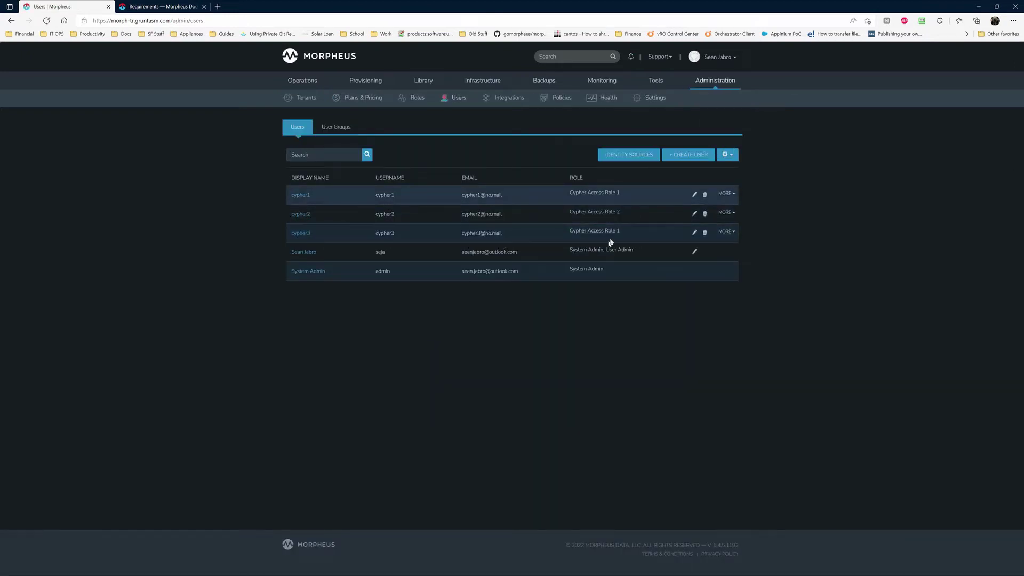
pyautogui.moveTo(734, 83)
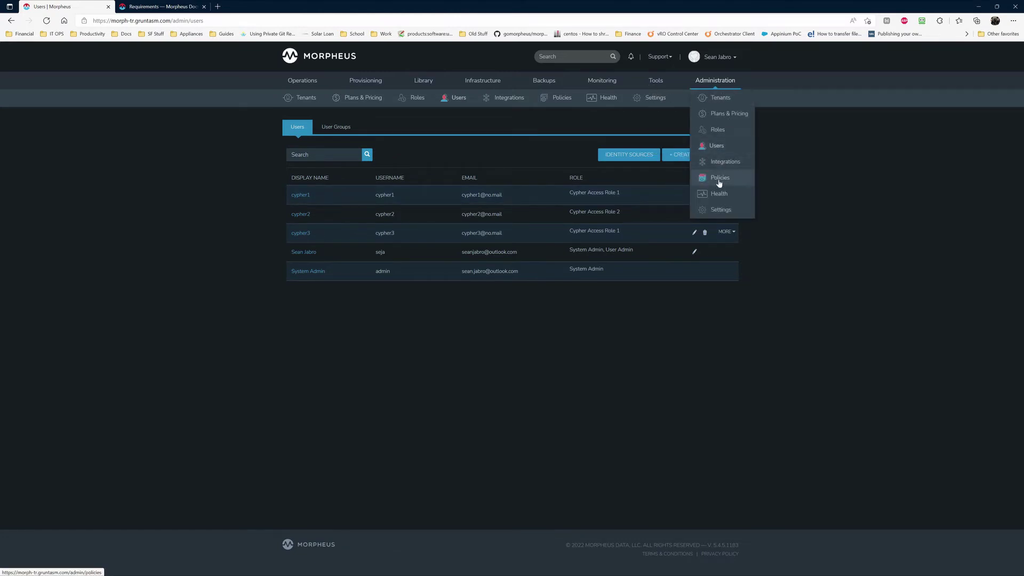
pyautogui.click(719, 180)
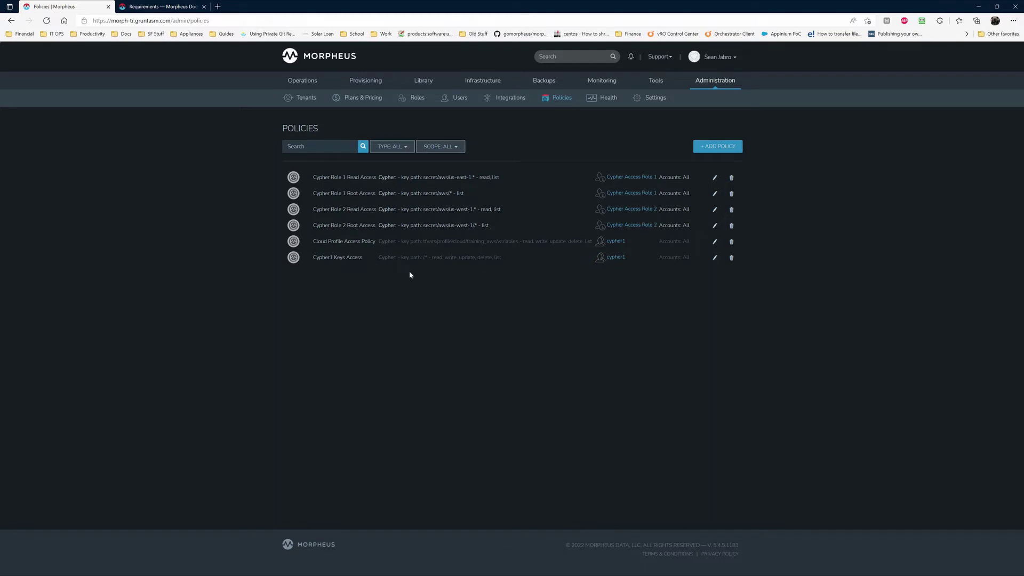
pyautogui.click(715, 257)
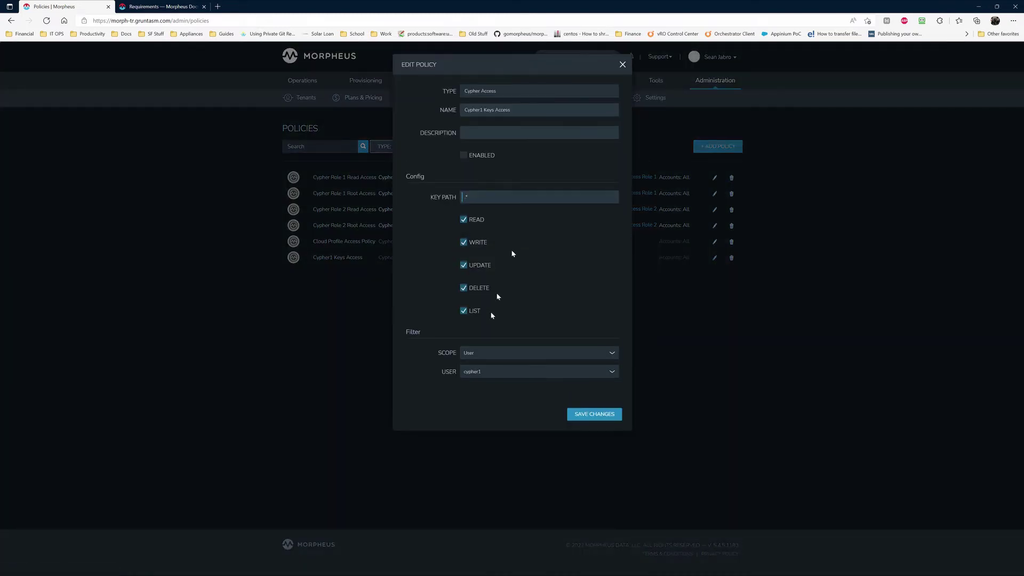
pyautogui.click(622, 65)
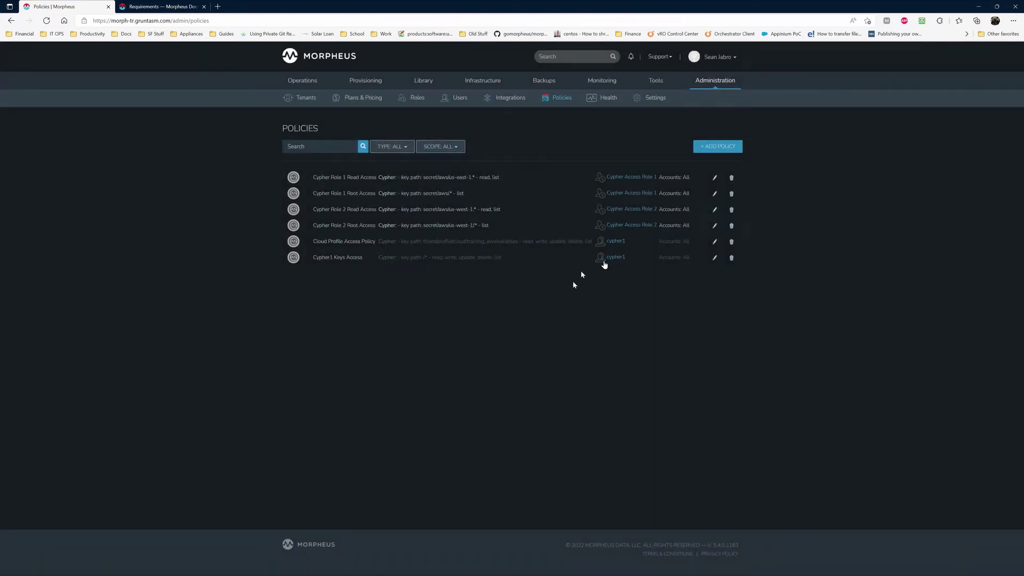
pyautogui.click(485, 258)
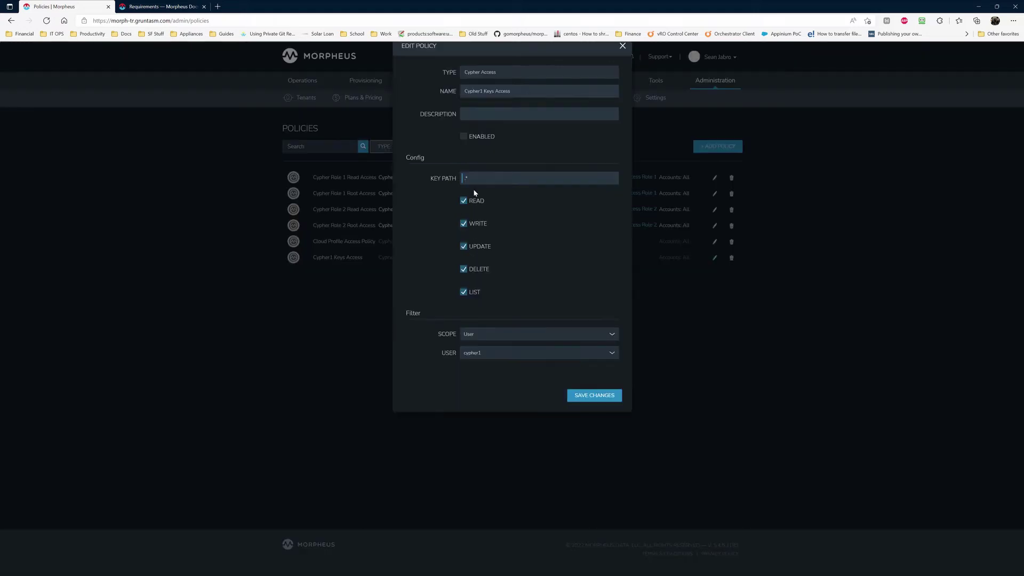
pyautogui.click(485, 193)
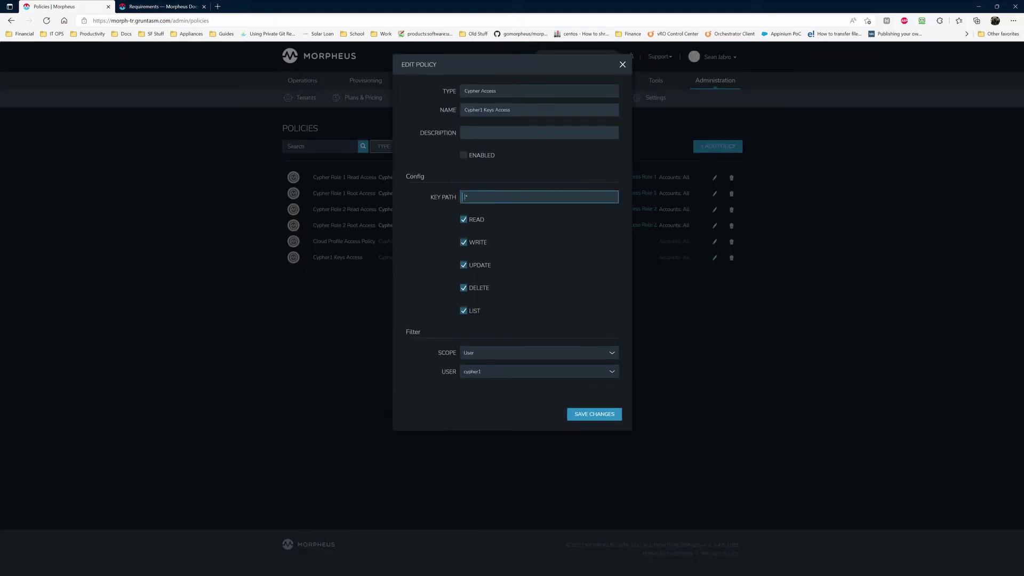
pyautogui.click(622, 65)
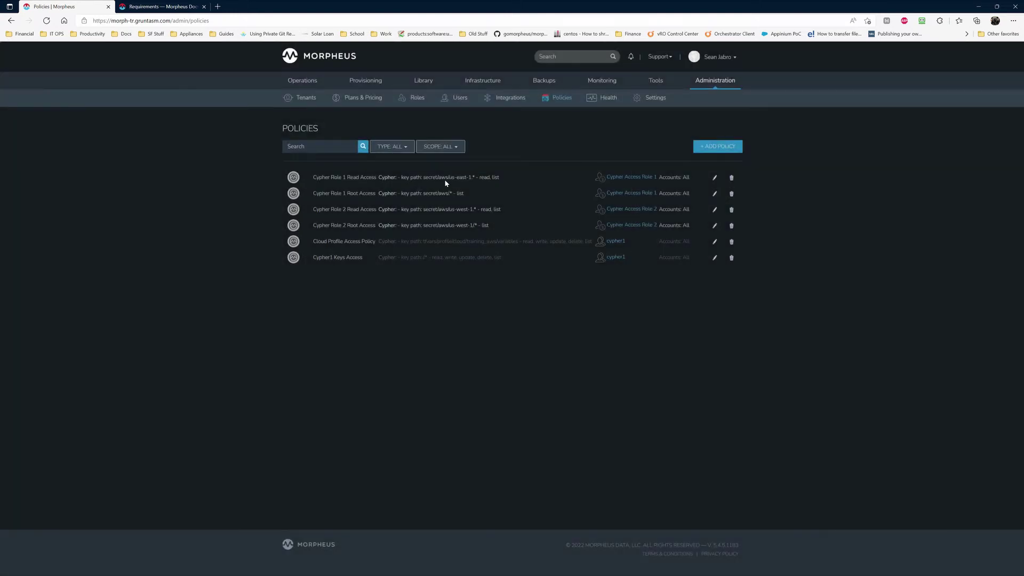
# Step: Set the Cypher1 Keys Access policy's key path to secret/aws/us-east-1/*, reusing the path from Cypher Role 1 Read Access, and save it
pyautogui.moveTo(424, 177); pyautogui.dragTo(471, 177)
pyautogui.hotkey('ctrl', 'c')
pyautogui.click(715, 258)
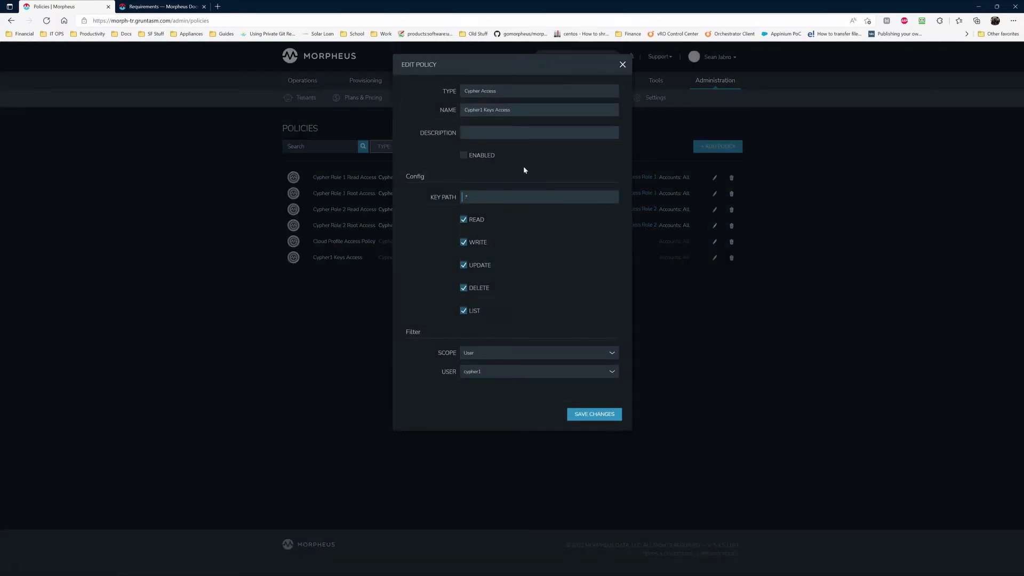
pyautogui.click(462, 197)
pyautogui.hotkey('ctrl', 'v')
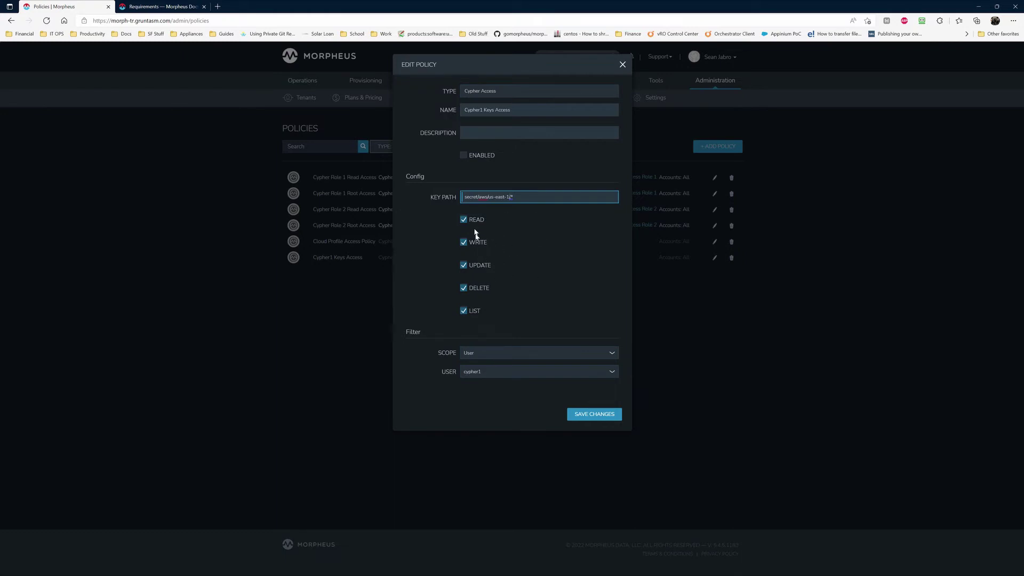
pyautogui.click(589, 419)
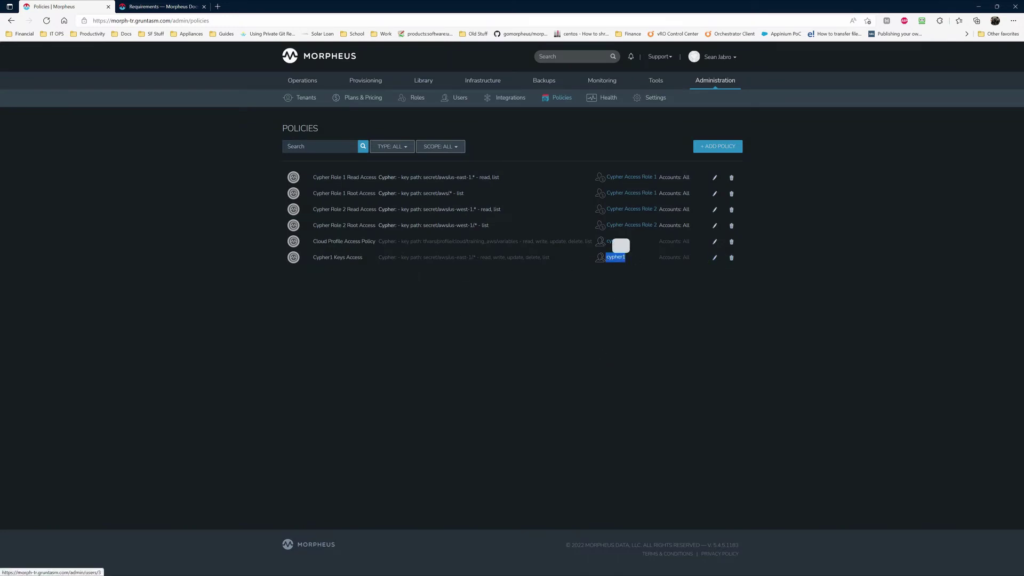
pyautogui.moveTo(719, 82)
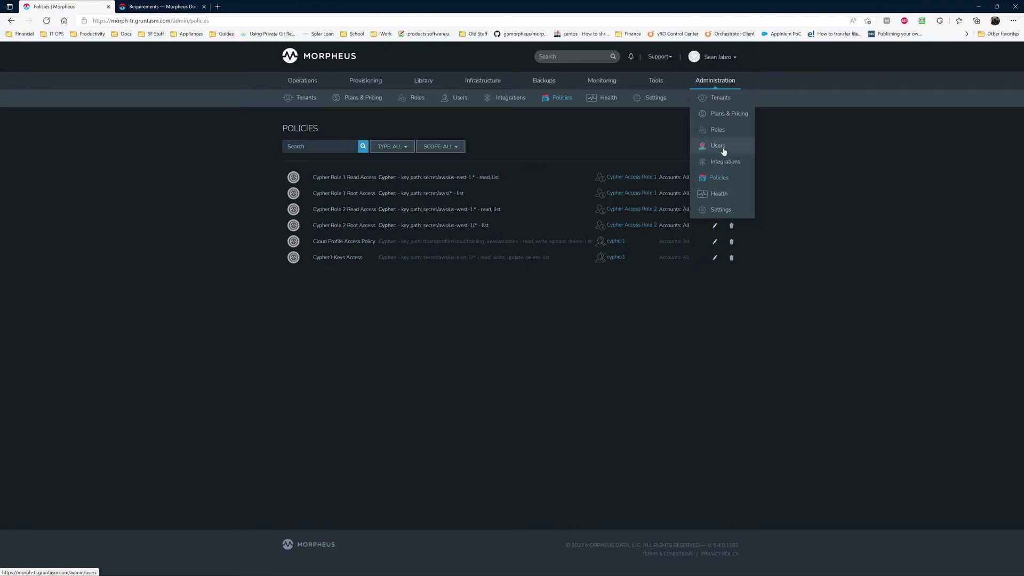
pyautogui.click(718, 146)
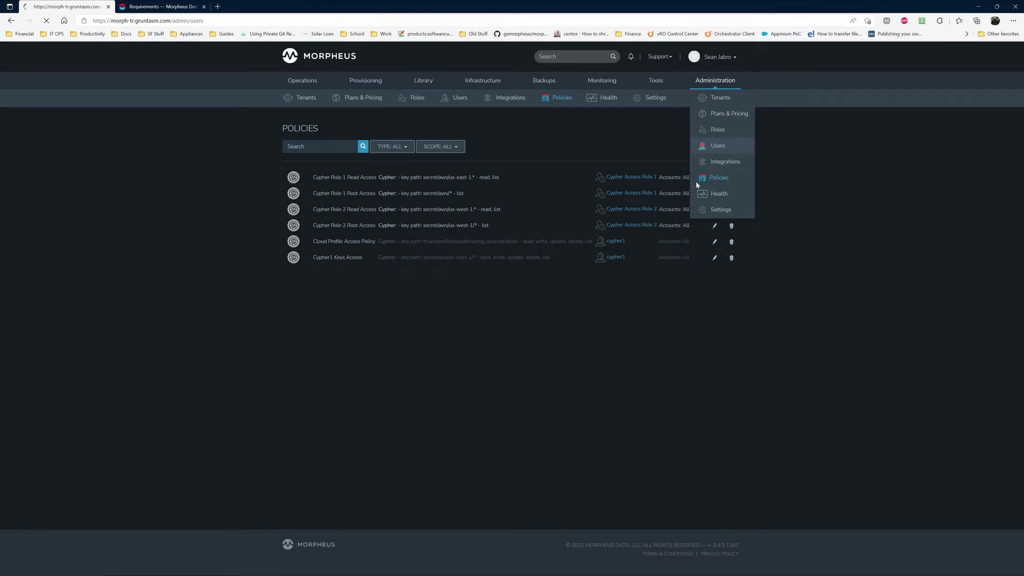
pyautogui.click(726, 194)
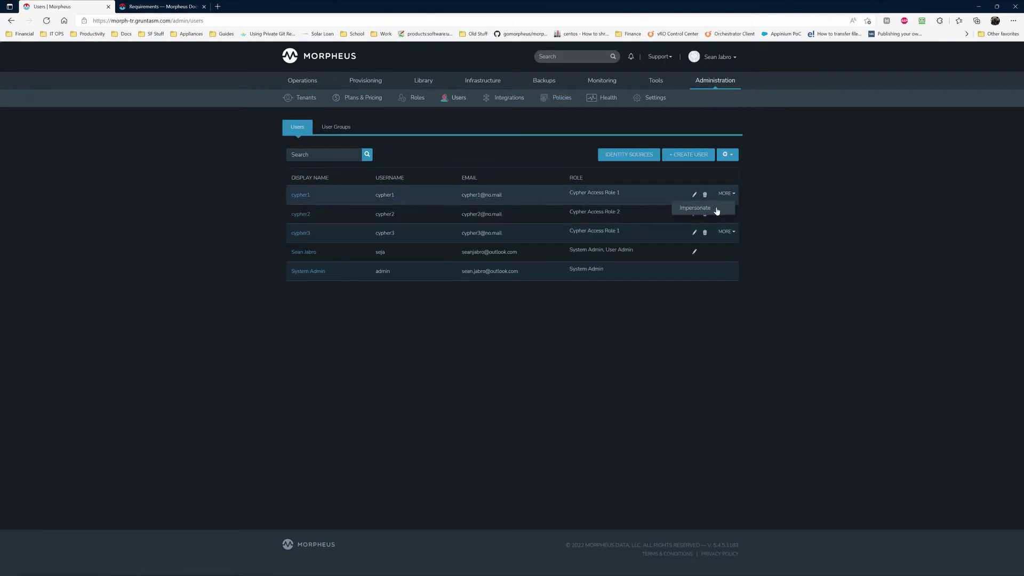
pyautogui.click(711, 210)
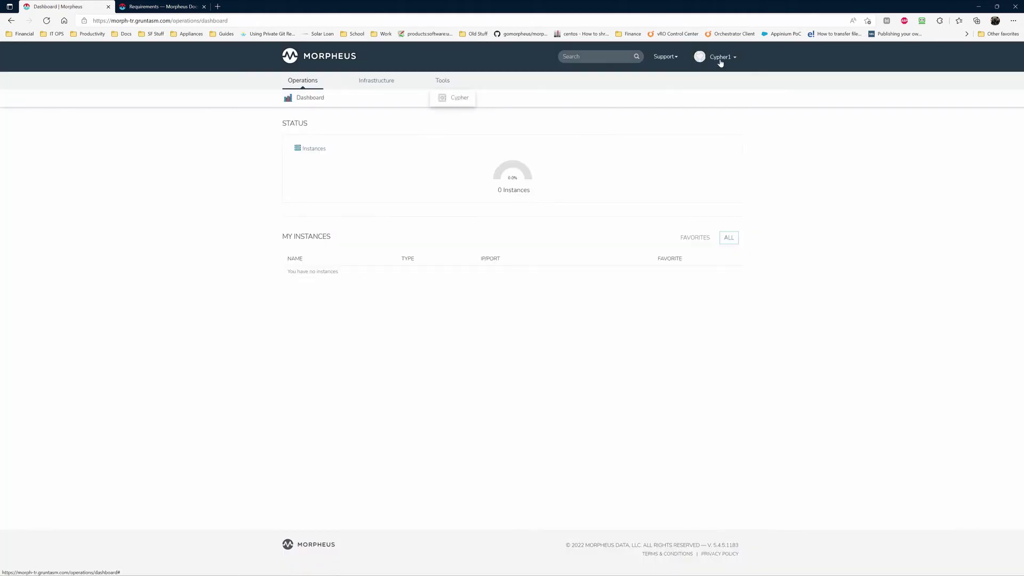
pyautogui.click(722, 63)
pyautogui.click(696, 91)
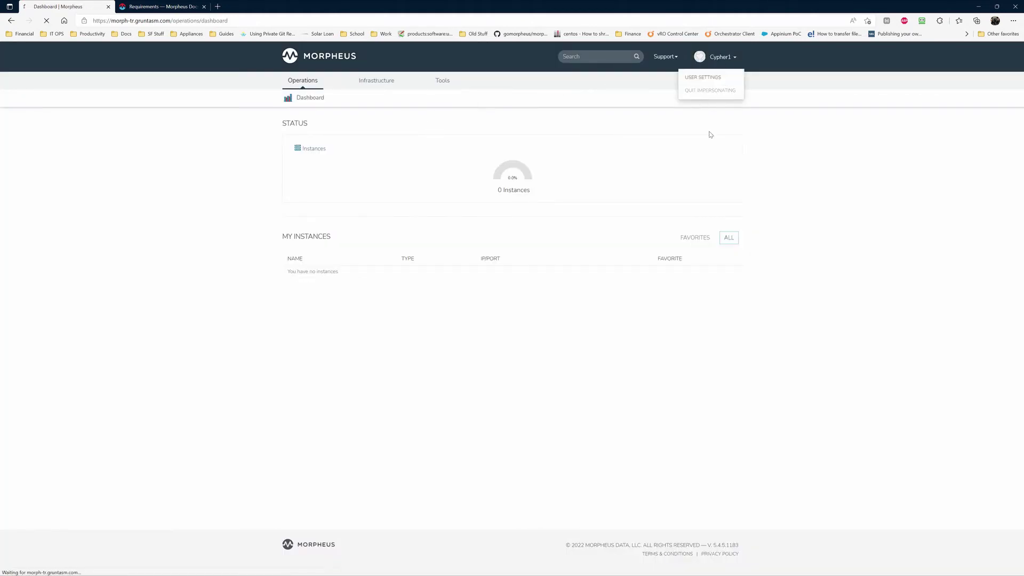
# Step: Enable the Cypher1 Keys Access policy and save the change
pyautogui.moveTo(715, 81)
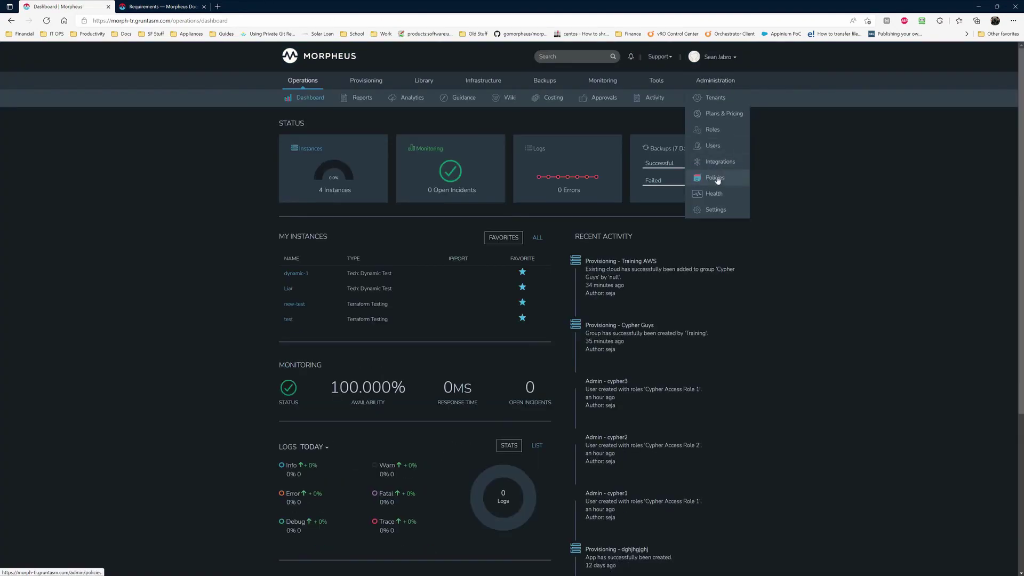
pyautogui.click(714, 178)
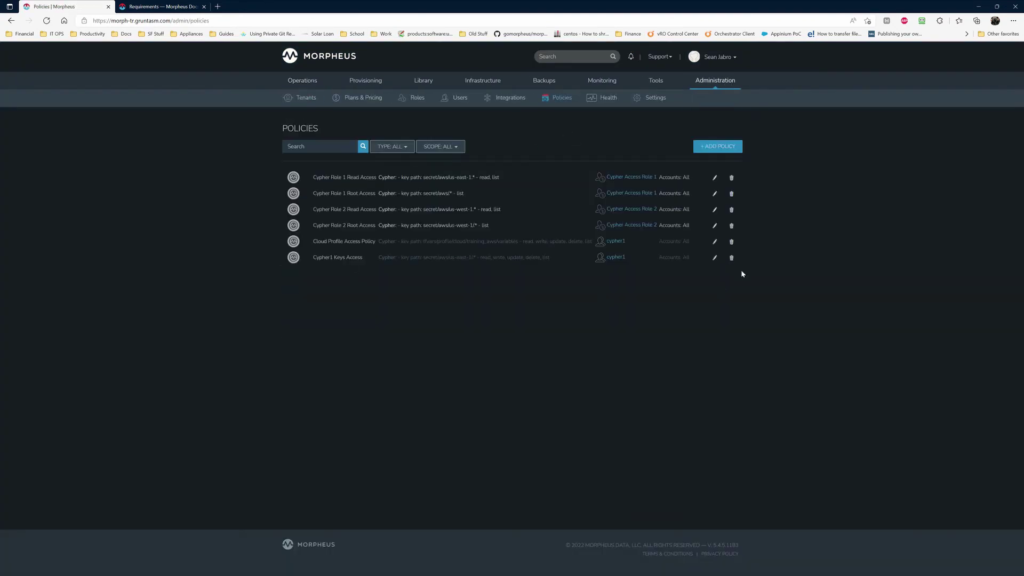
pyautogui.click(714, 258)
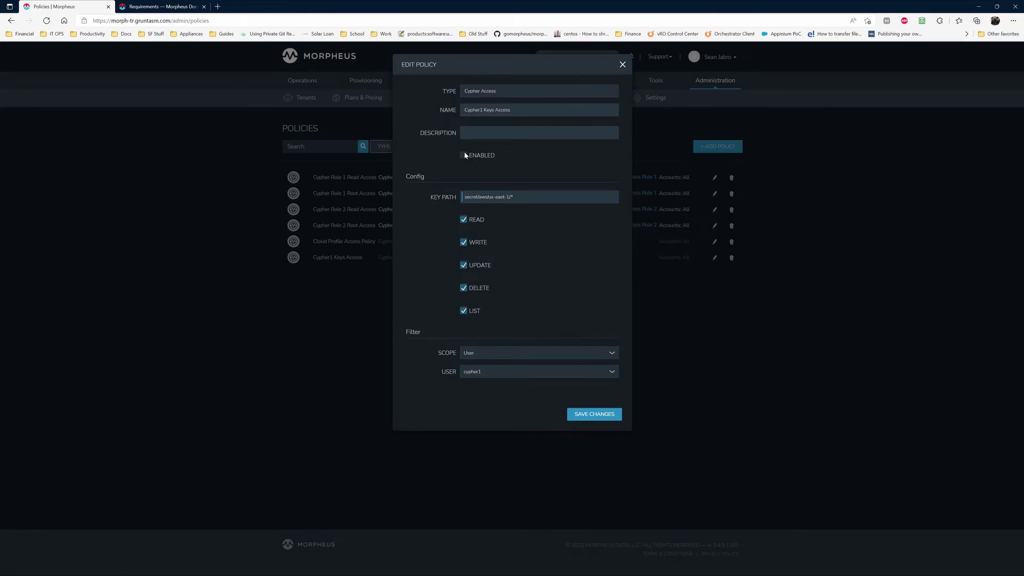
pyautogui.click(464, 155)
pyautogui.click(610, 417)
# Step: Impersonate the cypher1 user from the users list
pyautogui.moveTo(726, 82)
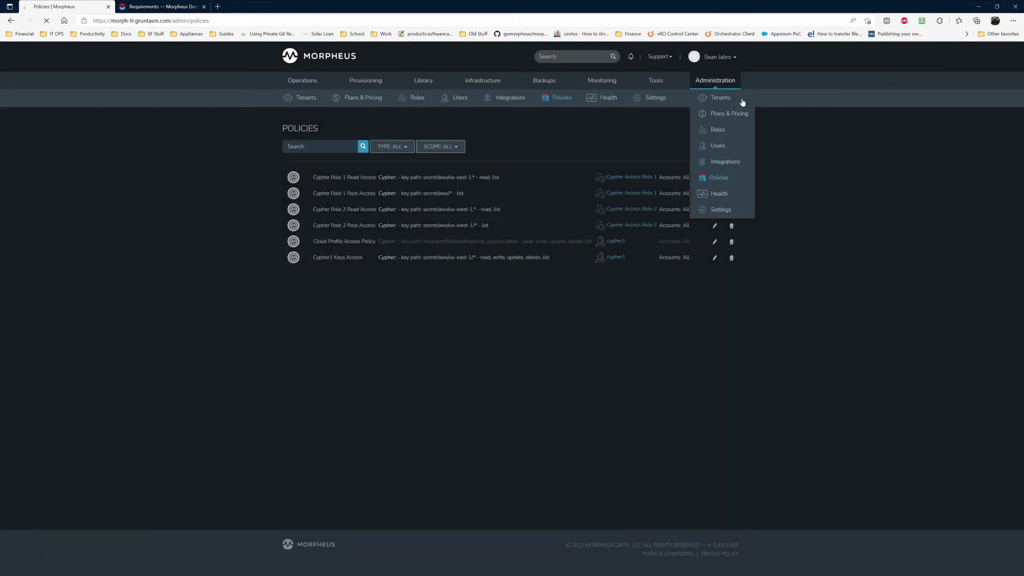
pyautogui.click(718, 178)
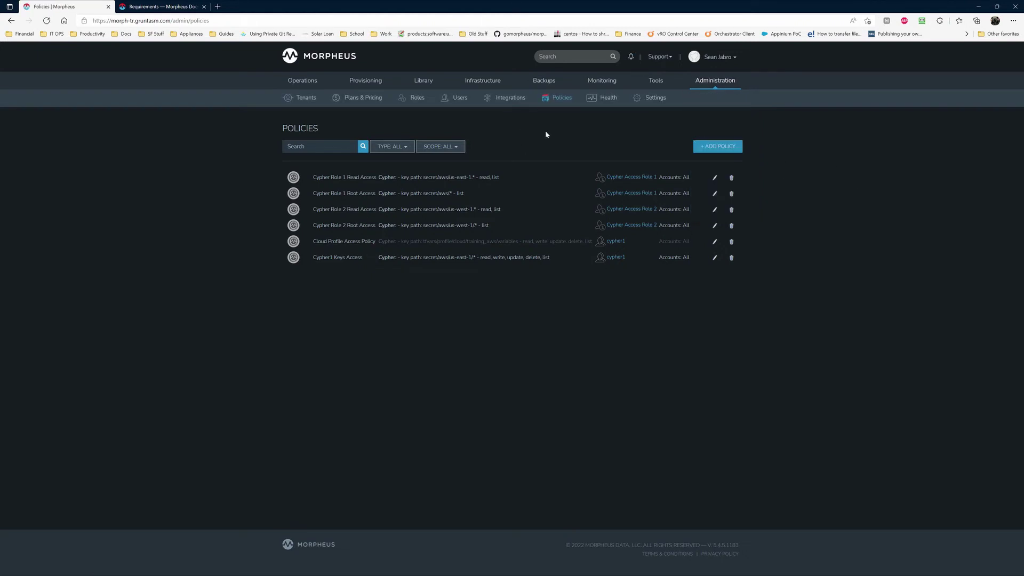
pyautogui.moveTo(718, 82)
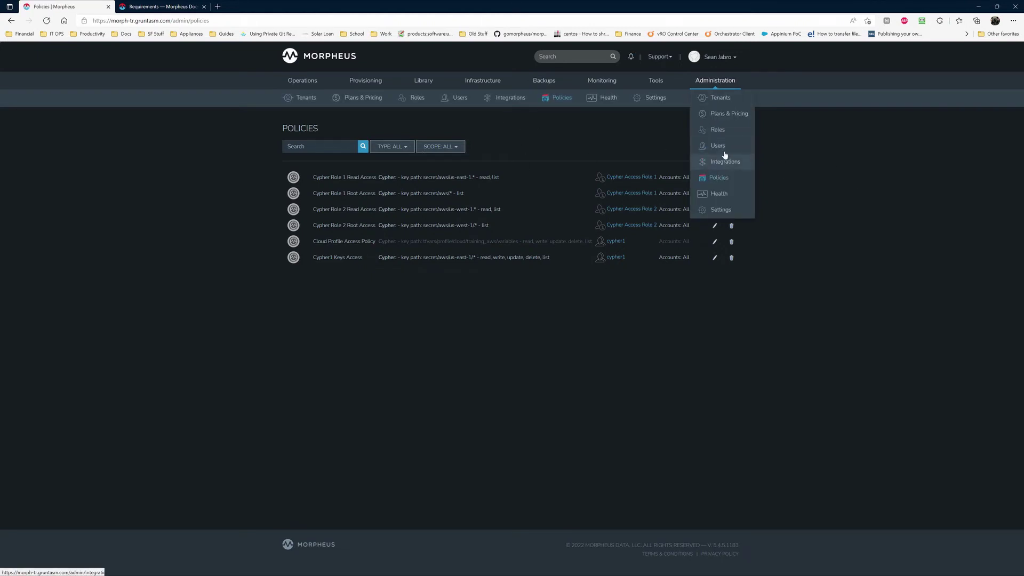
pyautogui.click(709, 177)
pyautogui.click(699, 145)
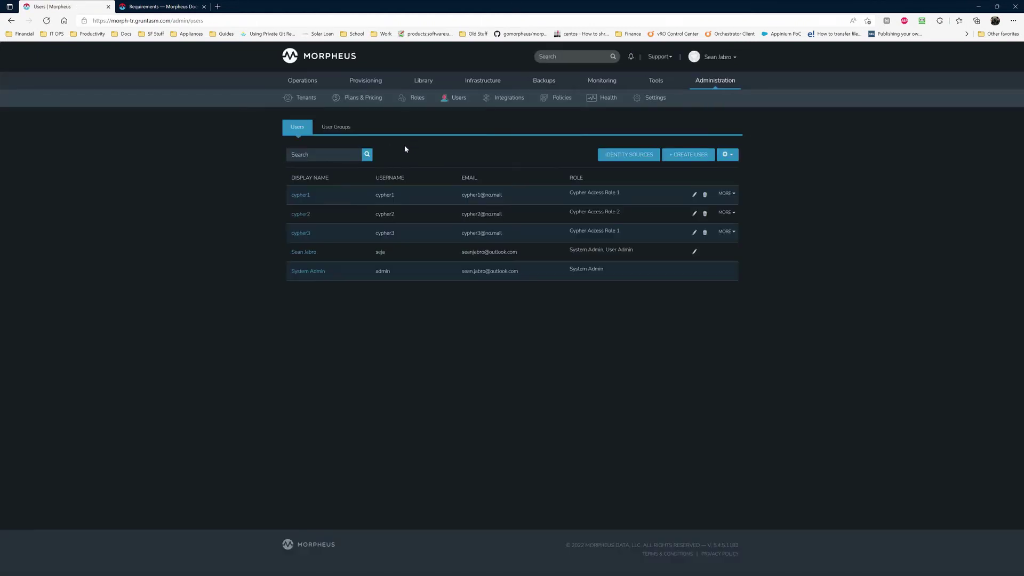
pyautogui.click(726, 194)
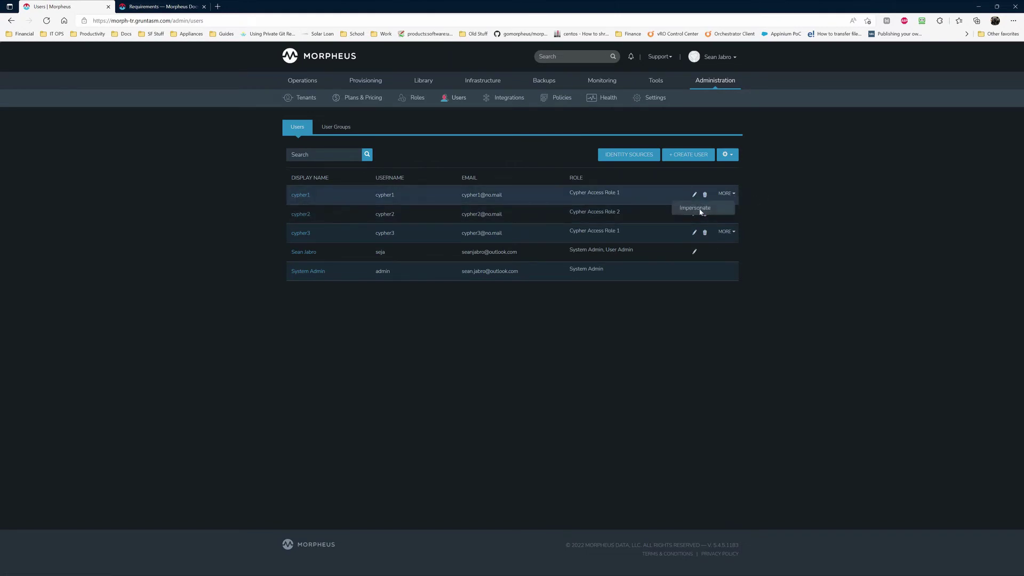
pyautogui.click(712, 211)
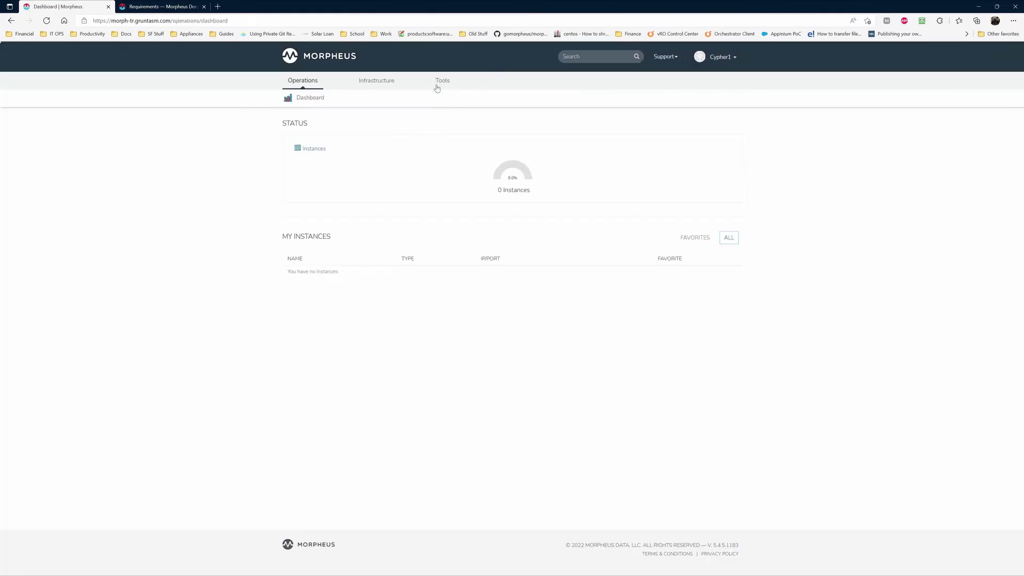
# Step: Decrypt secret/aws/us-east-1/access_key in the Cypher tool as the cypher1 user to test read access
pyautogui.moveTo(442, 81)
pyautogui.click(459, 105)
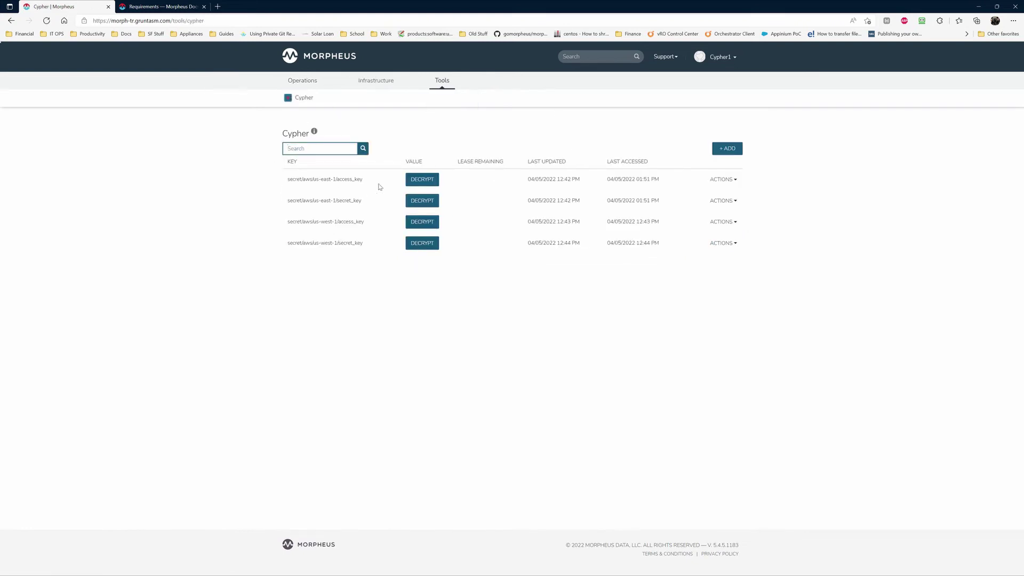
pyautogui.click(429, 180)
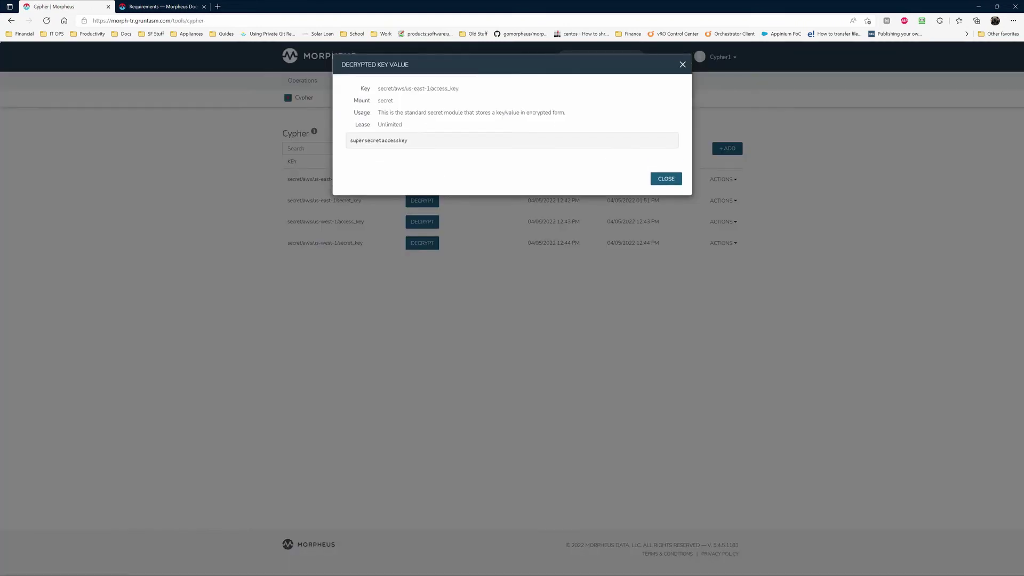
pyautogui.moveTo(462, 89); pyautogui.dragTo(378, 88)
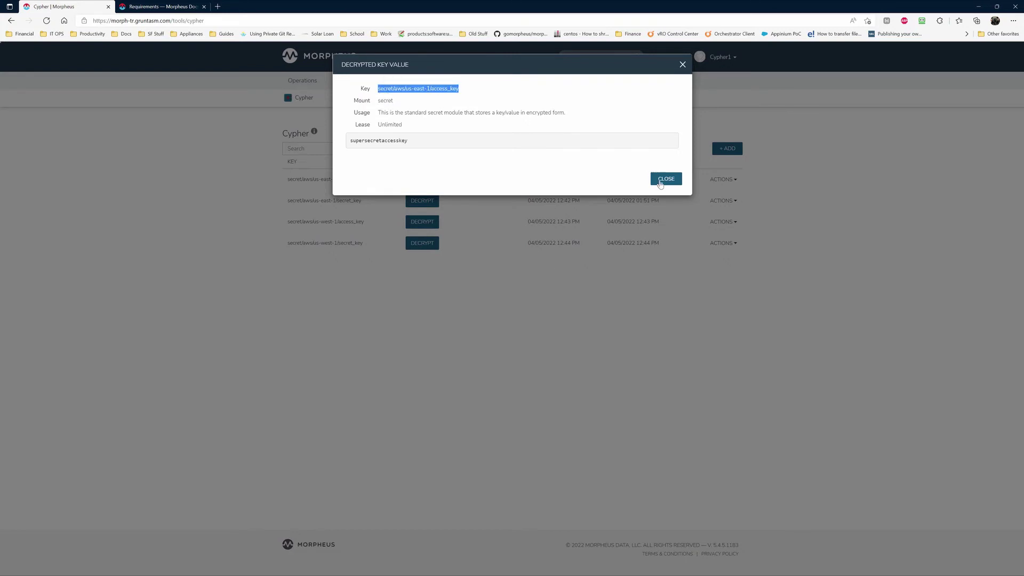
pyautogui.click(662, 182)
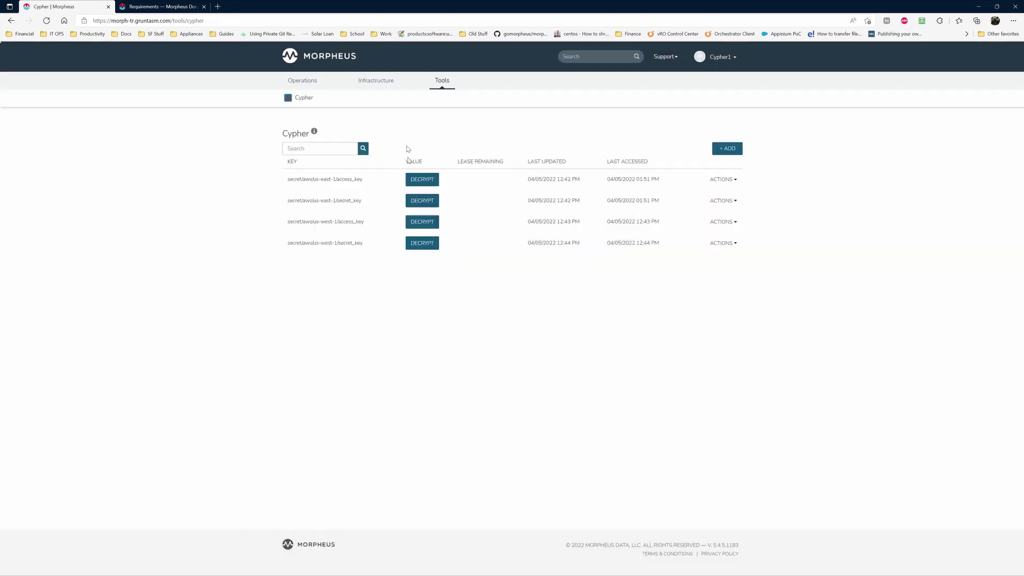
# Step: Copy the decrypted value of secret/aws/us-east-1/access_key and remove that key from Cypher
pyautogui.click(429, 179)
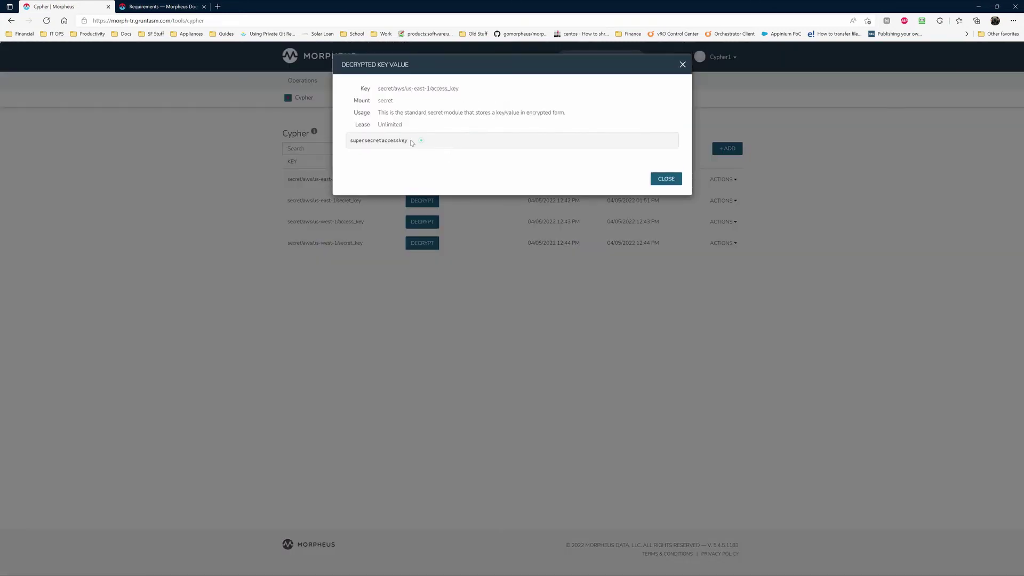
pyautogui.moveTo(411, 143); pyautogui.dragTo(348, 147)
pyautogui.hotkey('ctrl', 'c')
pyautogui.click(666, 180)
pyautogui.click(722, 180)
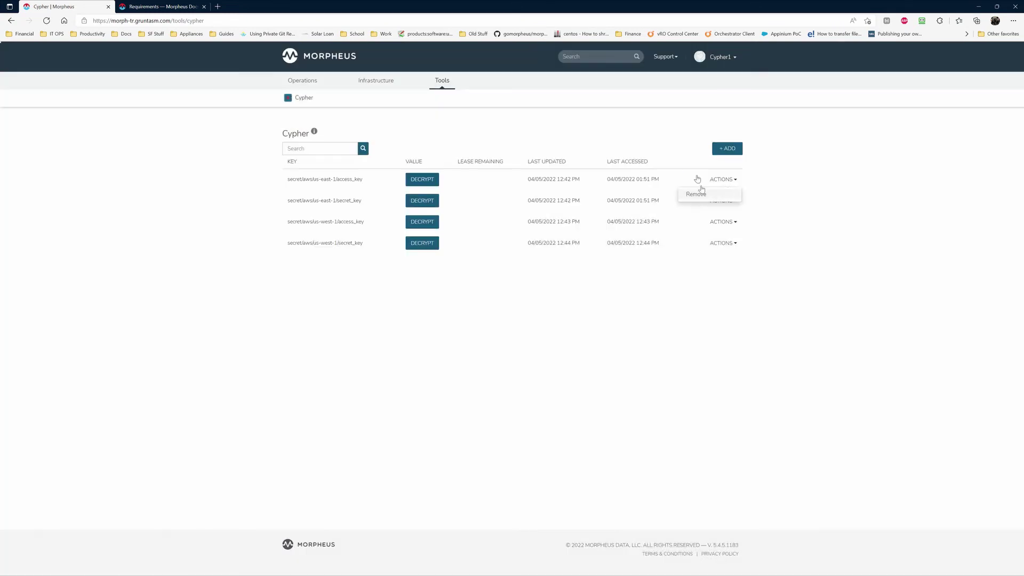
pyautogui.click(696, 194)
pyautogui.click(551, 71)
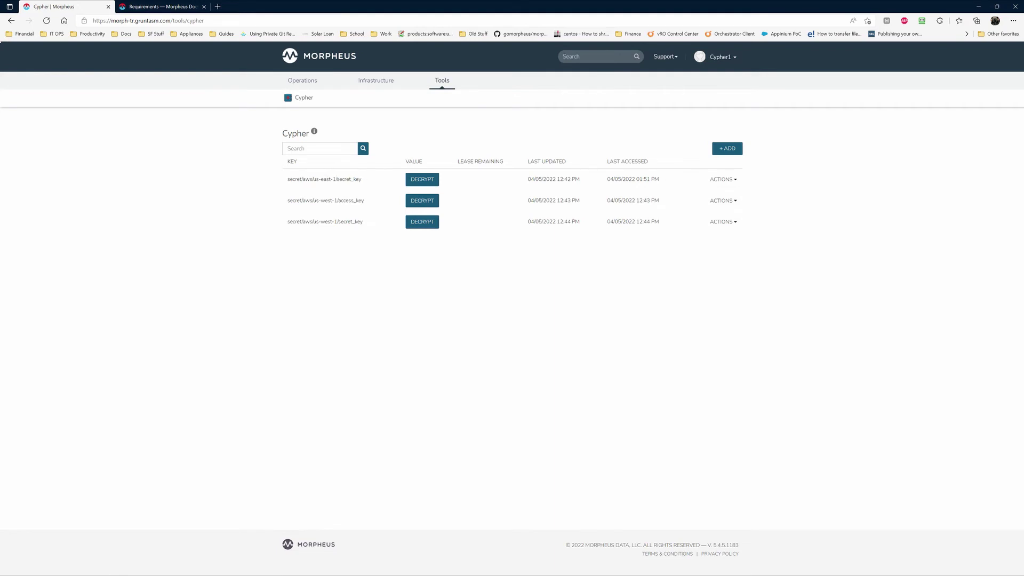
# Step: Try to add a Cypher key at secret/aws/access_key, pasting the copied secret access key as its value
pyautogui.click(725, 150)
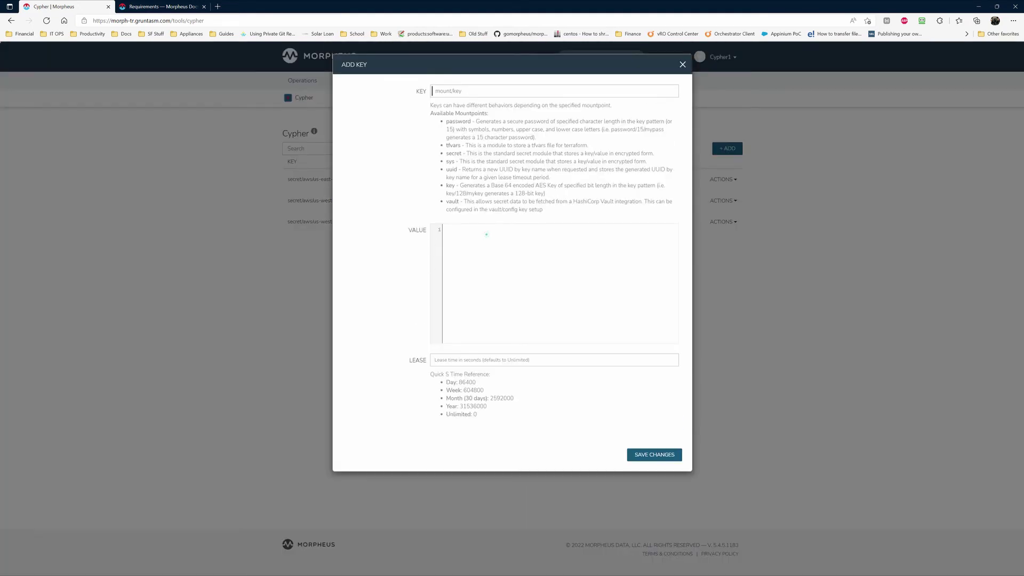
pyautogui.click(464, 251)
pyautogui.hotkey('ctrl', 'v')
pyautogui.click(471, 92)
pyautogui.write('s')
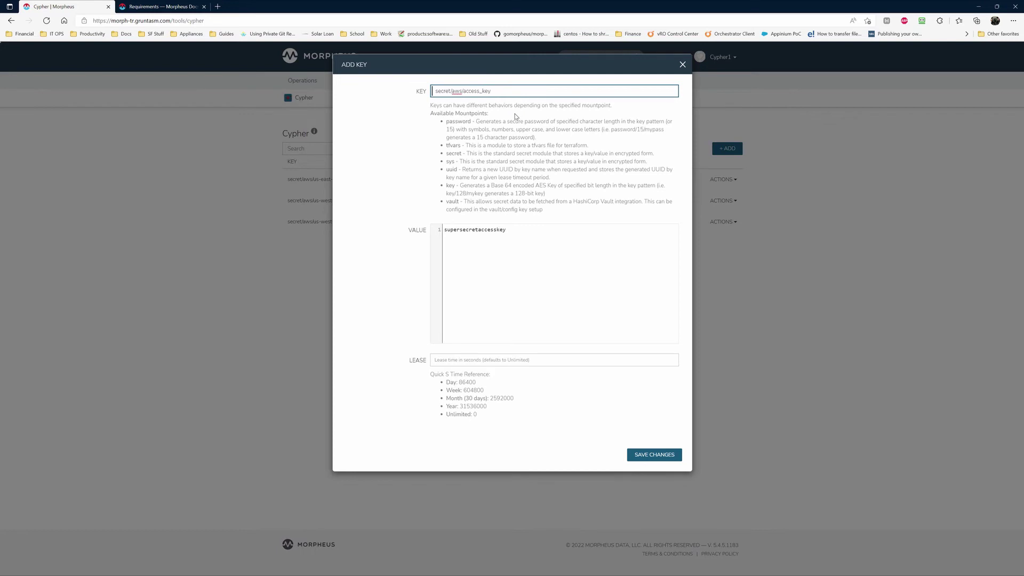
pyautogui.click(625, 454)
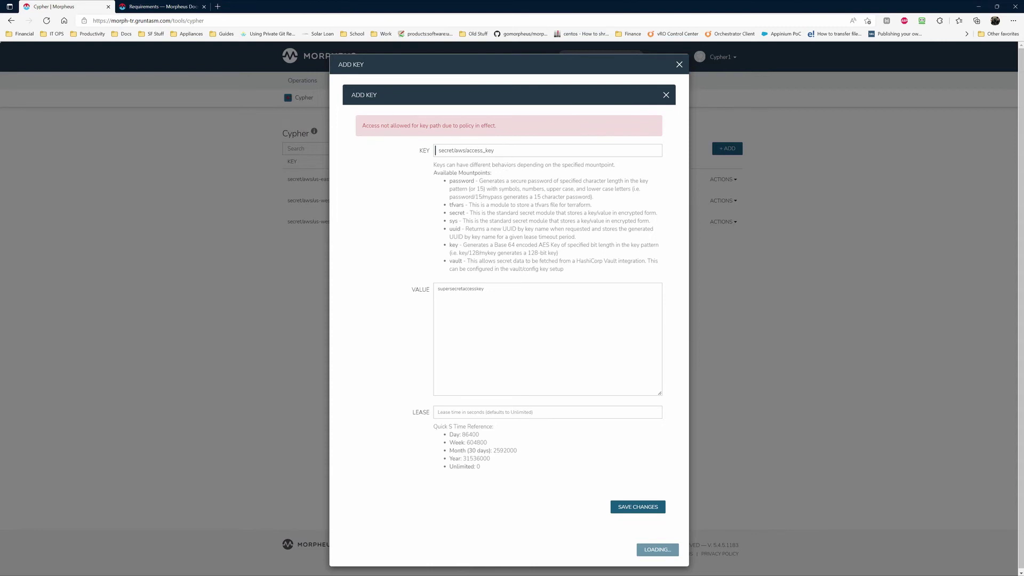
# Step: Correct the new key's path to secret/aws/us-east-1/access_key, save it and decrypt it to check the stored value
pyautogui.click(467, 150)
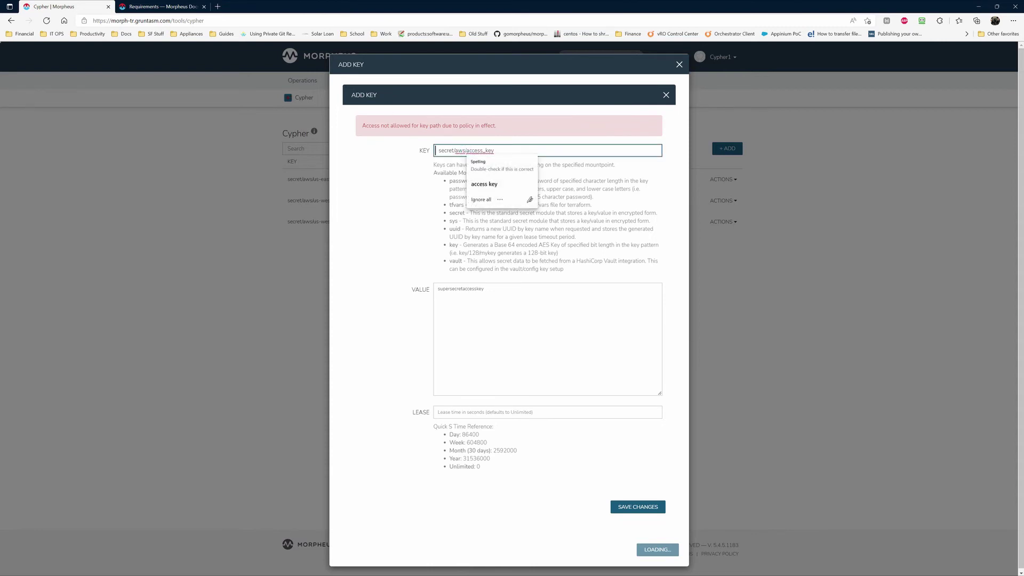
pyautogui.write('us-eas')
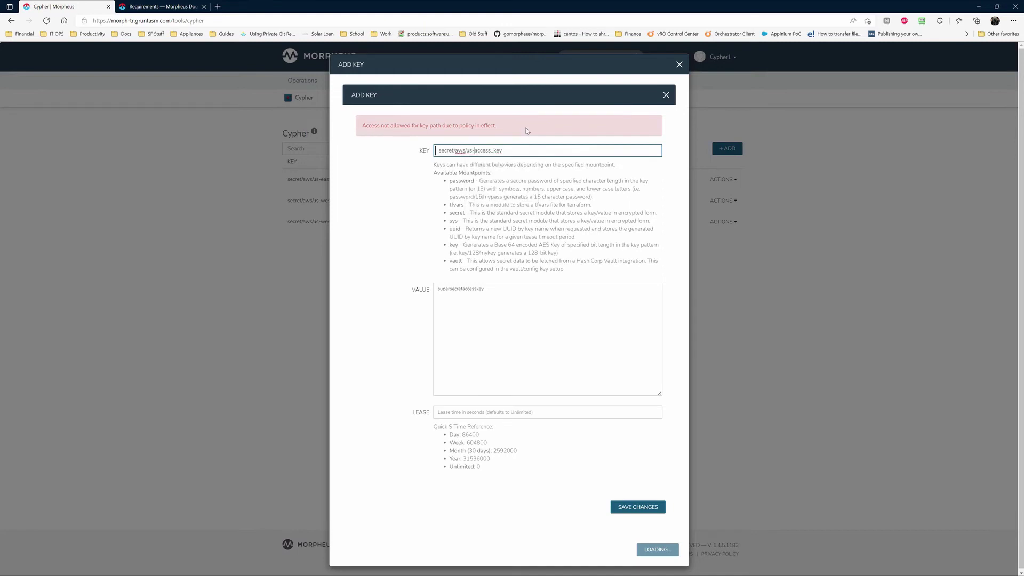
pyautogui.write('t-1/')
pyautogui.click(638, 508)
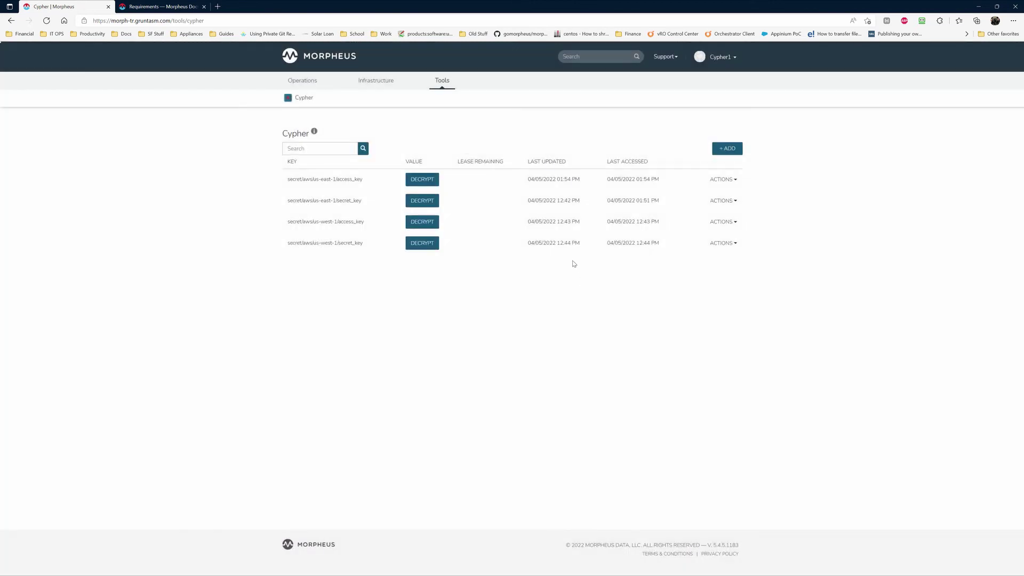
pyautogui.click(421, 180)
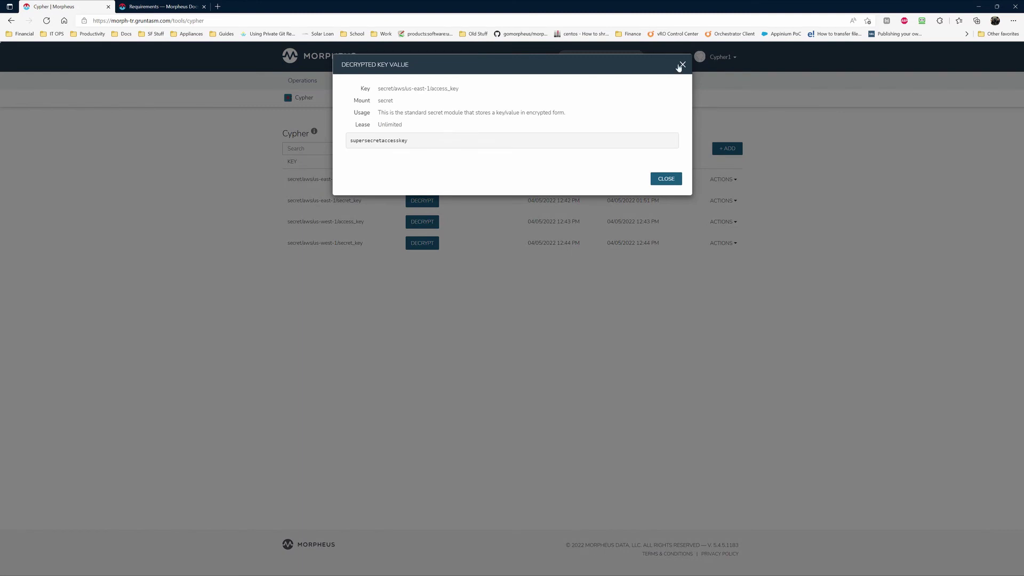
pyautogui.click(682, 64)
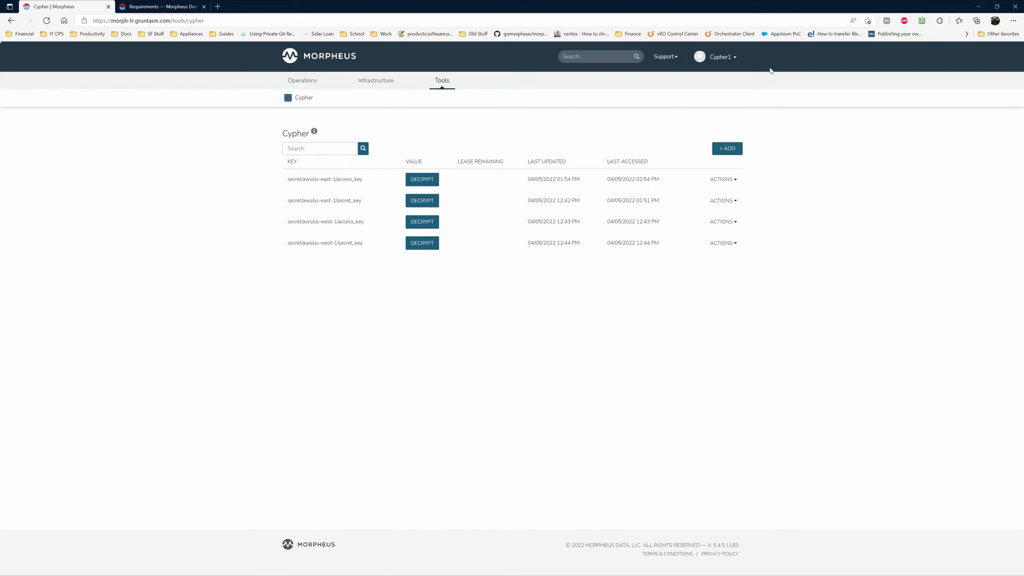
# Step: Quit impersonating cypher1 and impersonate the cypher3 user from the users list
pyautogui.click(726, 58)
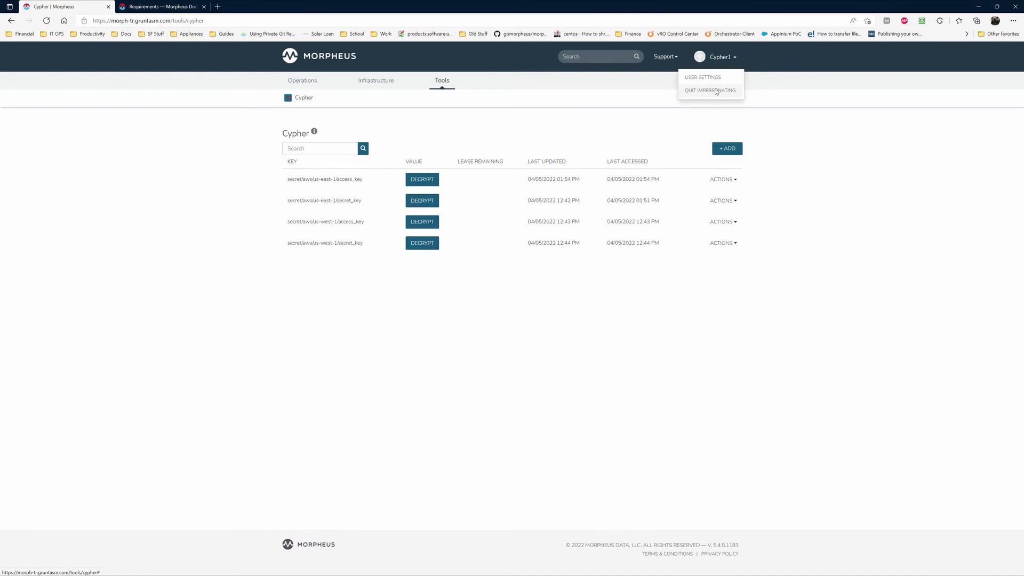
pyautogui.click(716, 91)
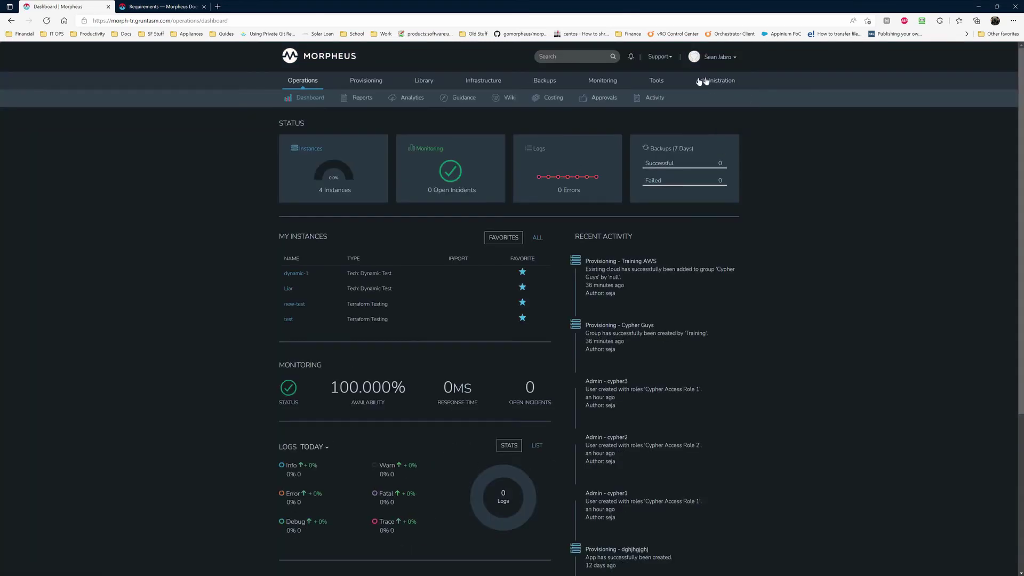
pyautogui.moveTo(703, 81)
pyautogui.click(717, 146)
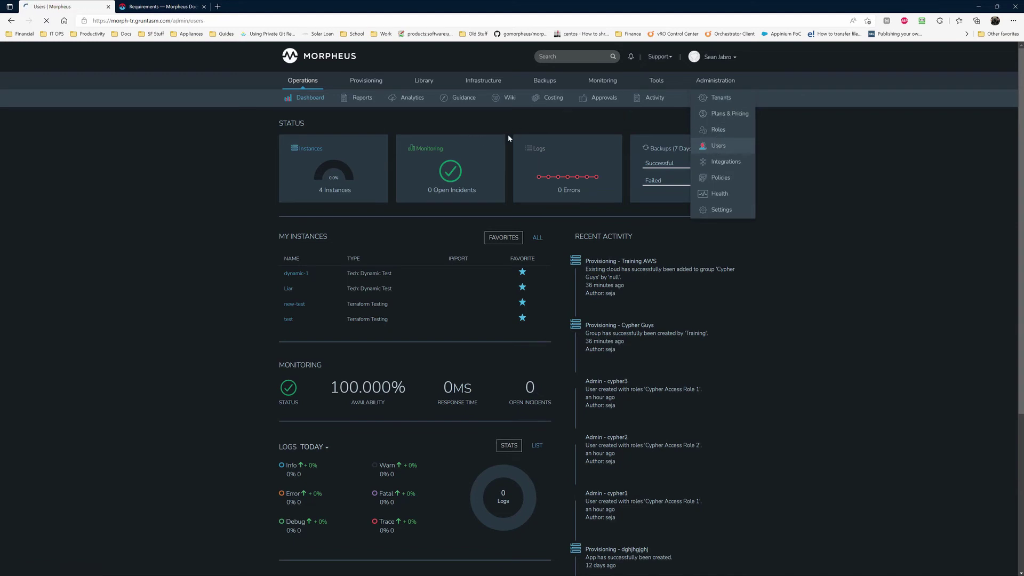
pyautogui.click(726, 232)
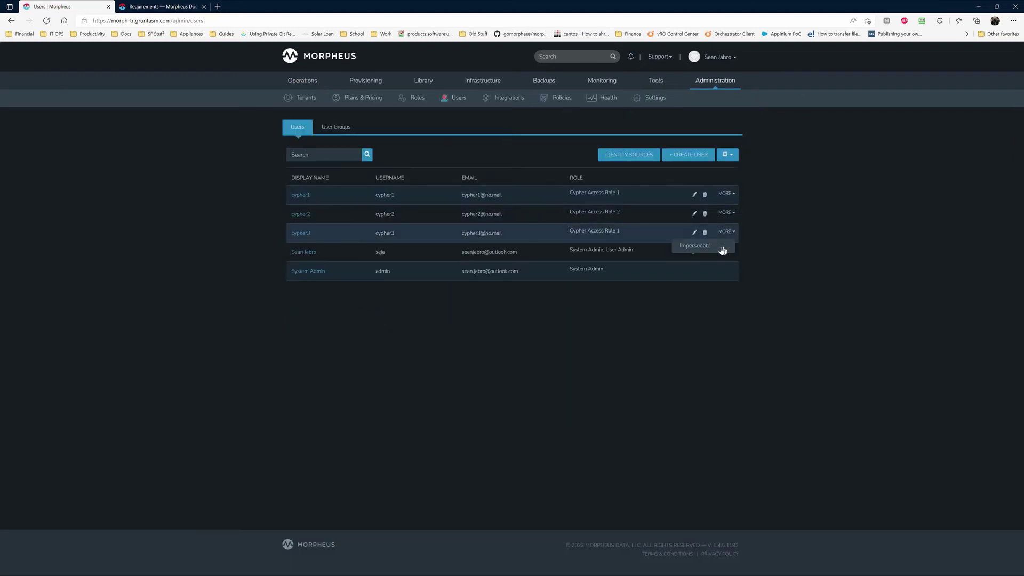
pyautogui.click(721, 243)
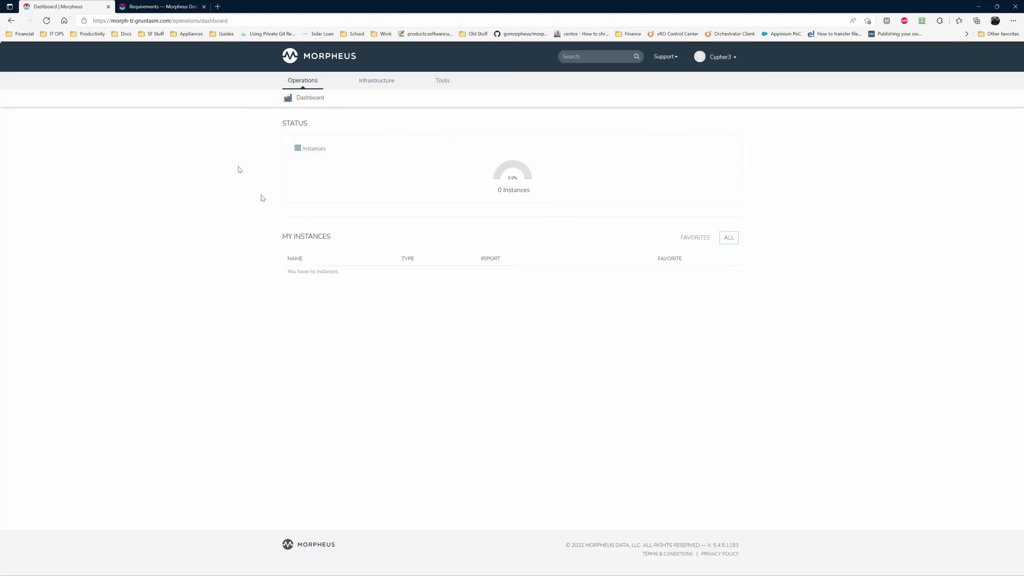
# Step: Decrypt secret/aws/us-east-1/access_key in the Cypher tool as the cypher3 user to test read access
pyautogui.moveTo(442, 81)
pyautogui.click(456, 98)
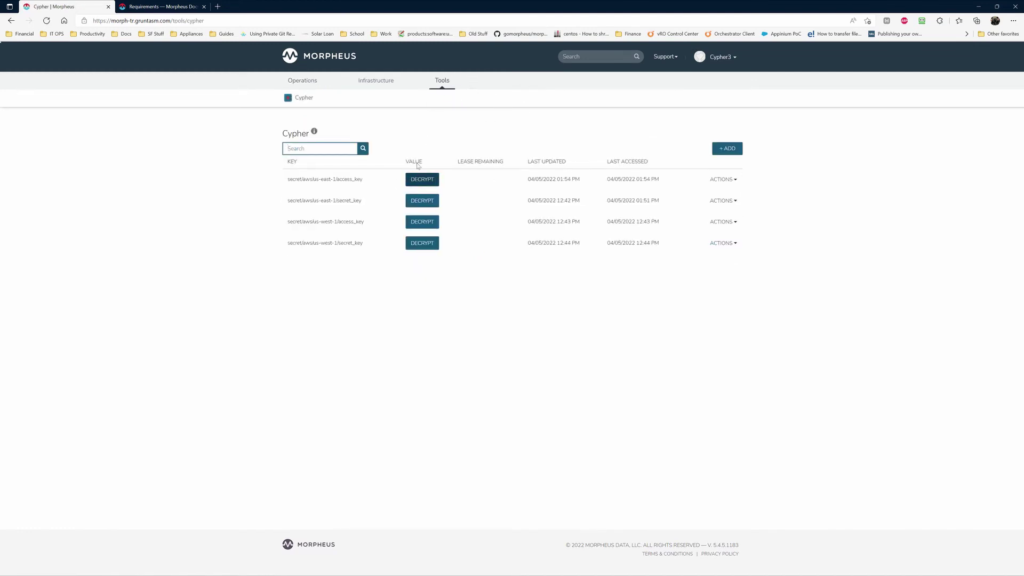
pyautogui.click(420, 179)
pyautogui.click(666, 179)
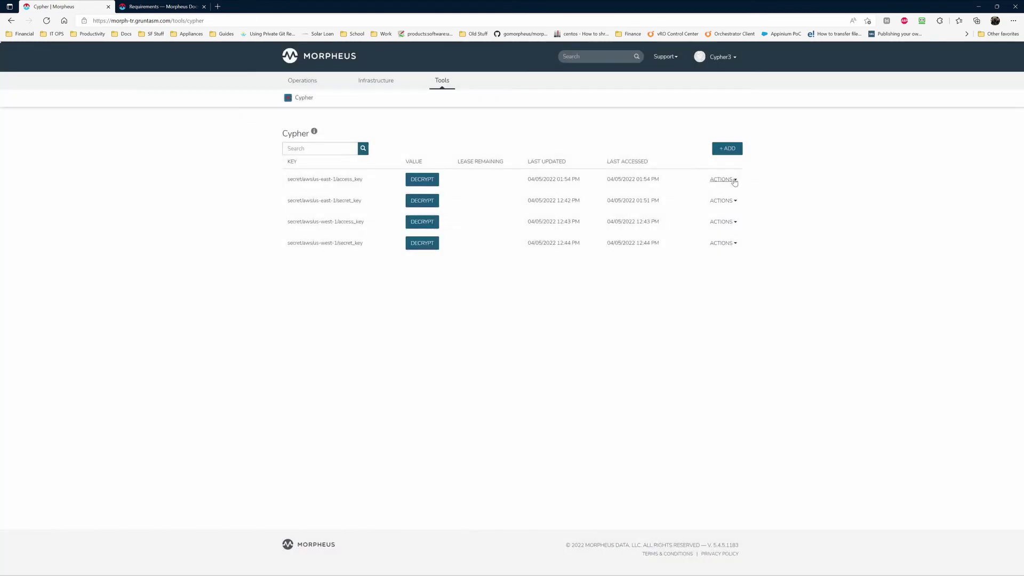
# Step: Try to remove secret/aws/us-east-1/access_key as the cypher3 user to test delete access, and dismiss the resulting message
pyautogui.click(723, 180)
pyautogui.click(698, 195)
pyautogui.click(551, 72)
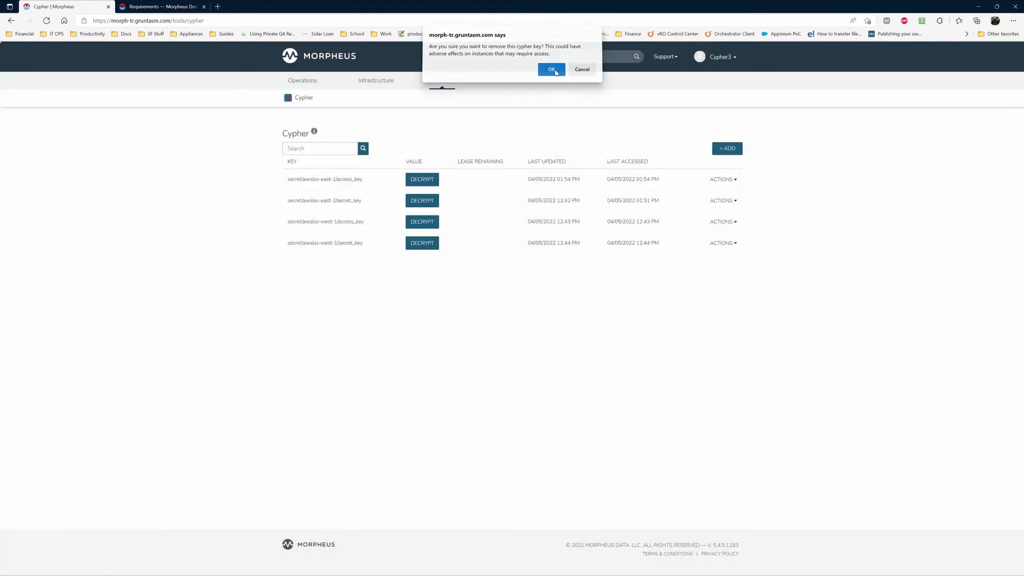
pyautogui.moveTo(538, 49); pyautogui.dragTo(428, 51)
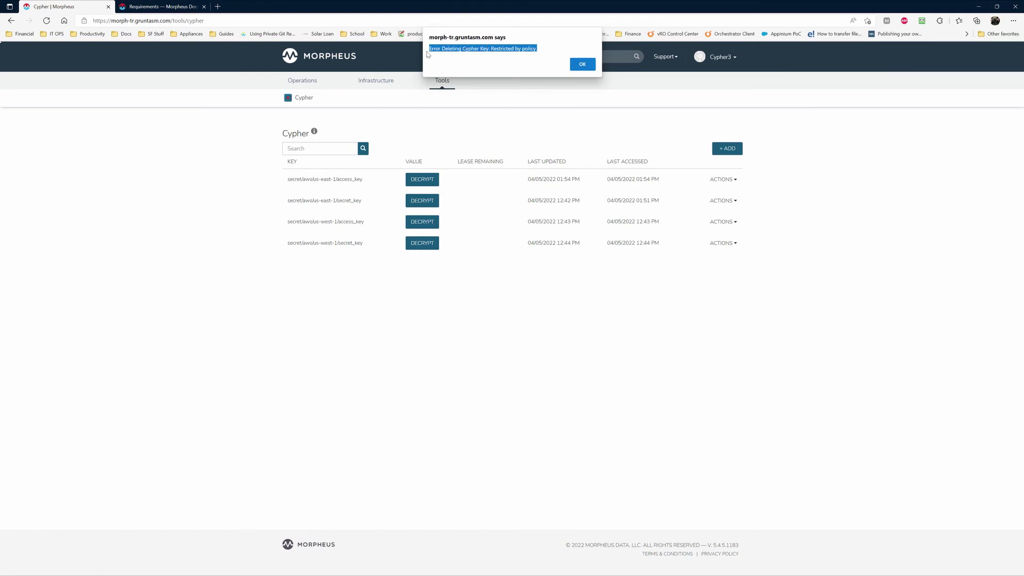
pyautogui.click(581, 65)
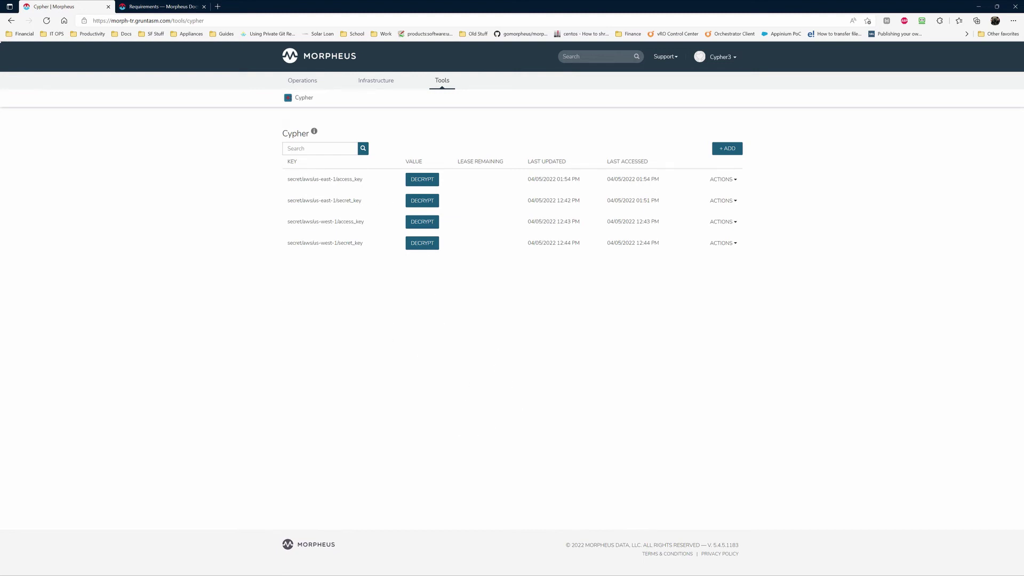
# Step: Quit impersonating cypher3 to return to the administrator account
pyautogui.doubleClick(307, 179)
pyautogui.click(314, 202)
pyautogui.click(731, 57)
pyautogui.click(708, 91)
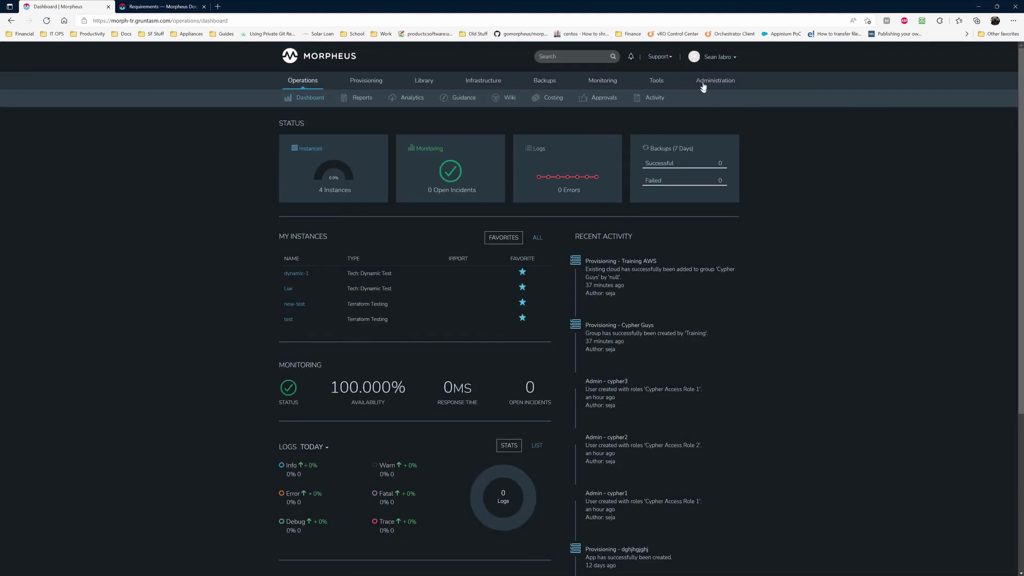
# Step: Open the policies list and review the Cloud Profile Access Policy's key path, permissions and user scope
pyautogui.moveTo(715, 80)
pyautogui.click(728, 183)
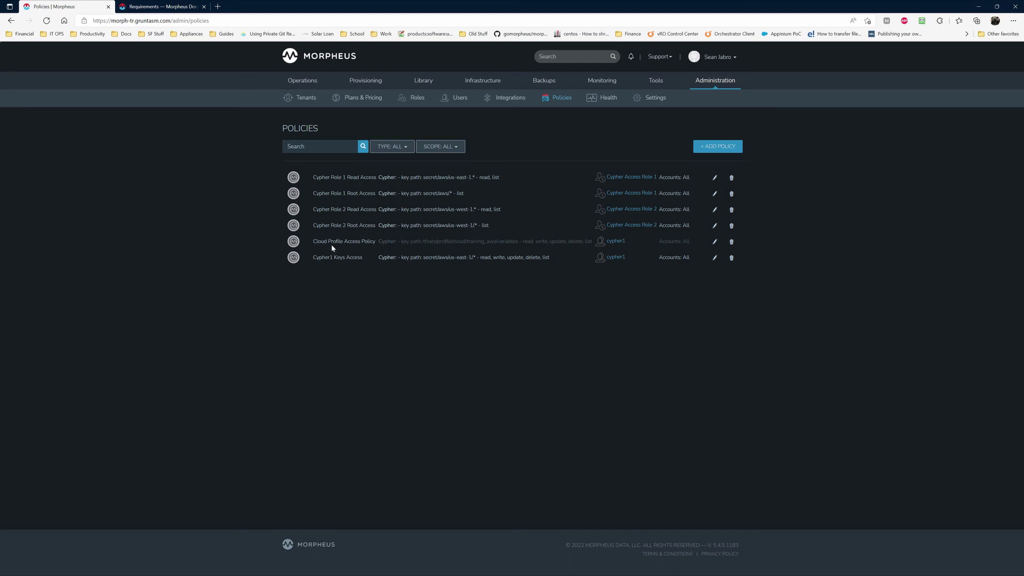
pyautogui.click(714, 242)
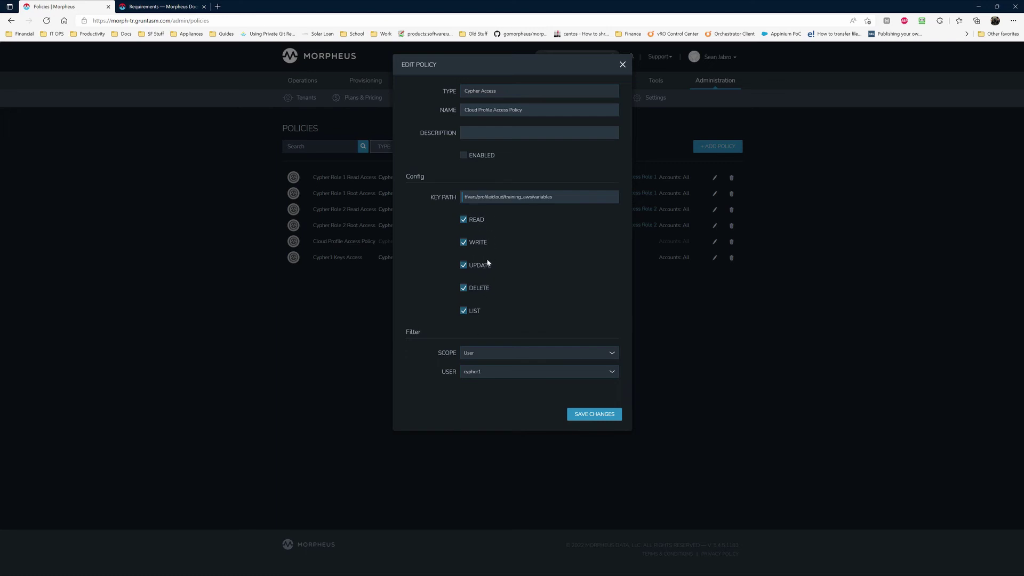
pyautogui.click(622, 64)
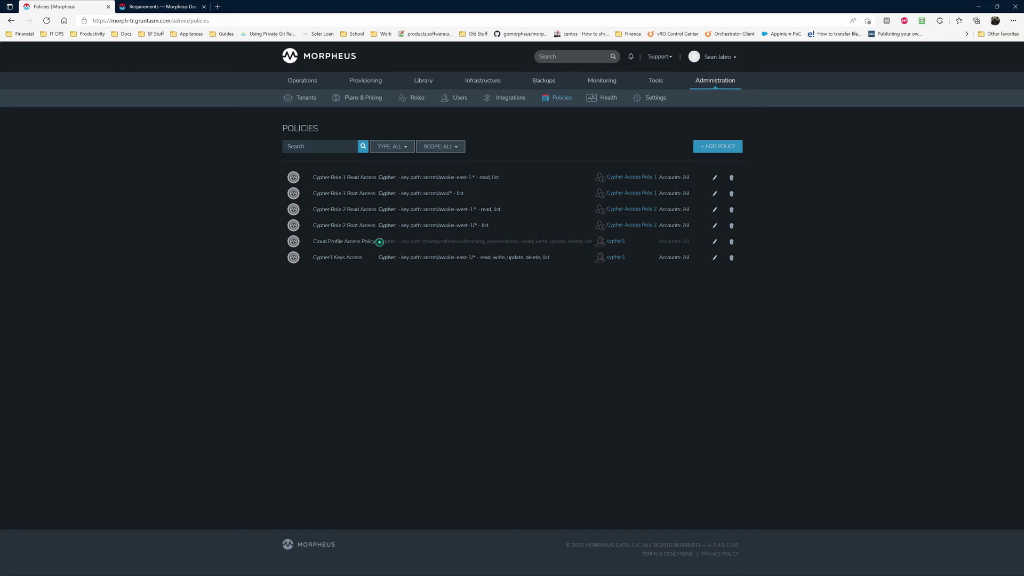
pyautogui.moveTo(379, 241); pyautogui.dragTo(589, 241)
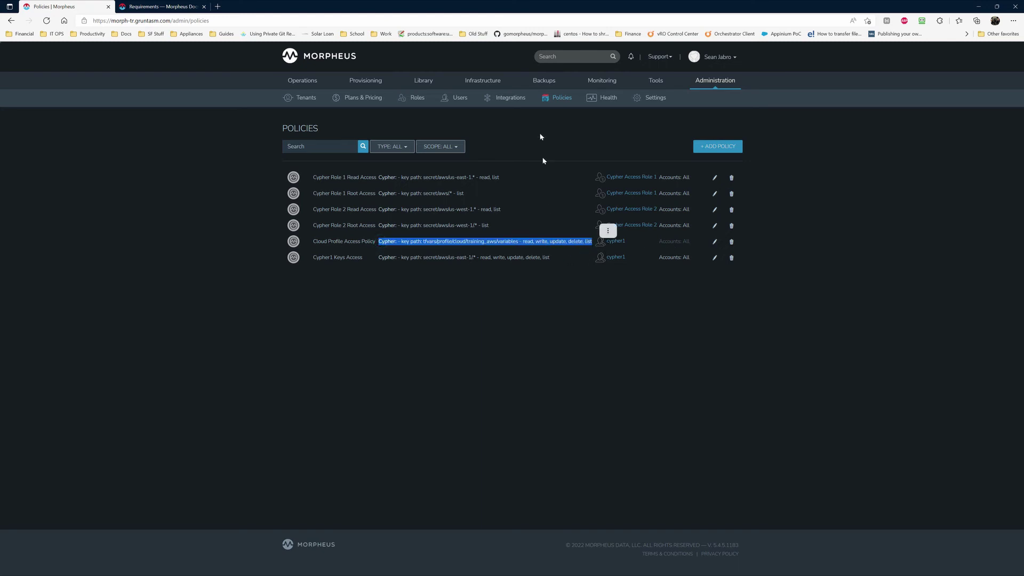
# Step: Open Cypher Access Role 1 and review its Admin: Profiles feature access, choosing Full
pyautogui.moveTo(699, 80)
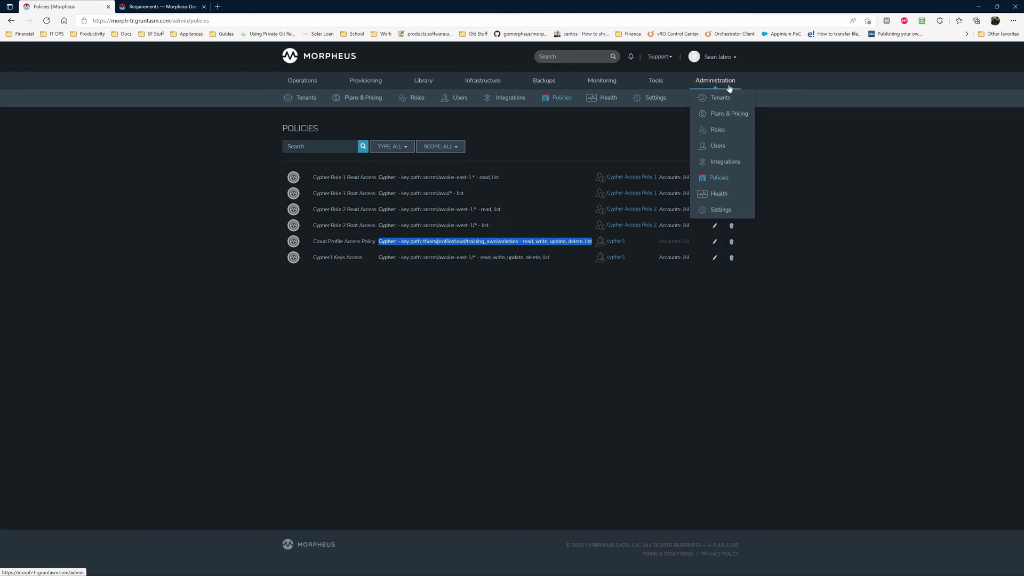
pyautogui.click(717, 129)
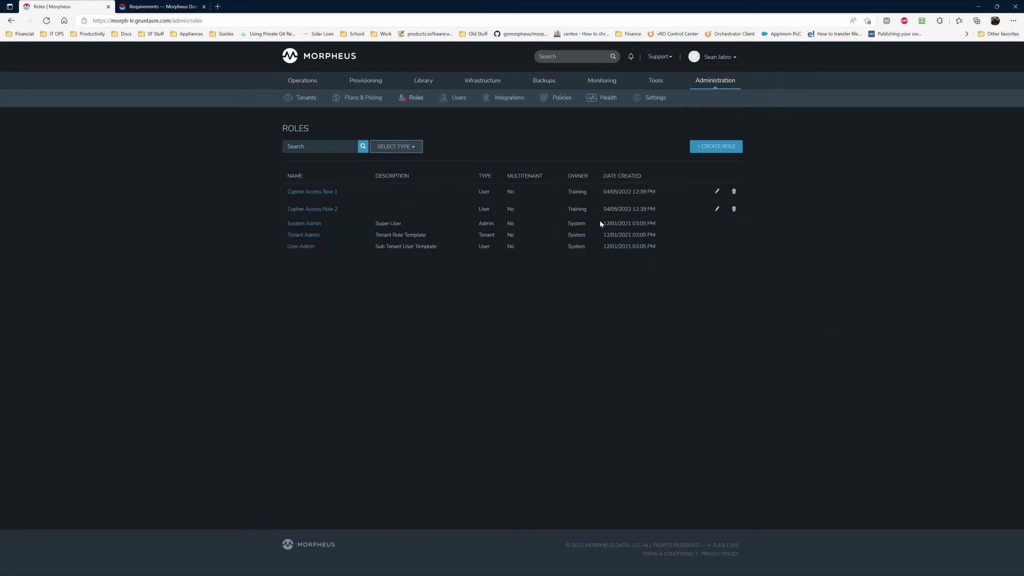
pyautogui.click(328, 193)
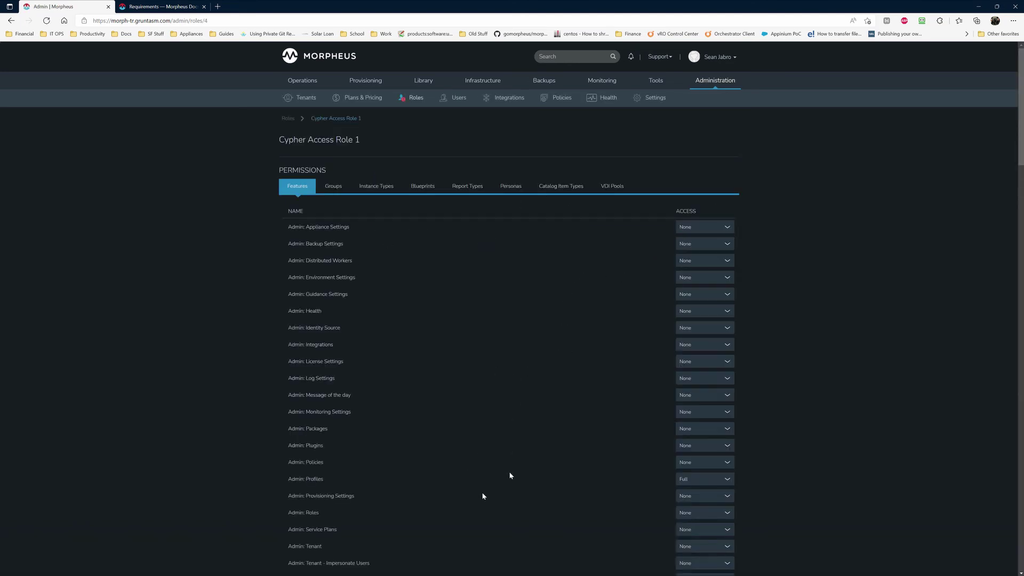
pyautogui.moveTo(323, 480); pyautogui.dragTo(294, 480)
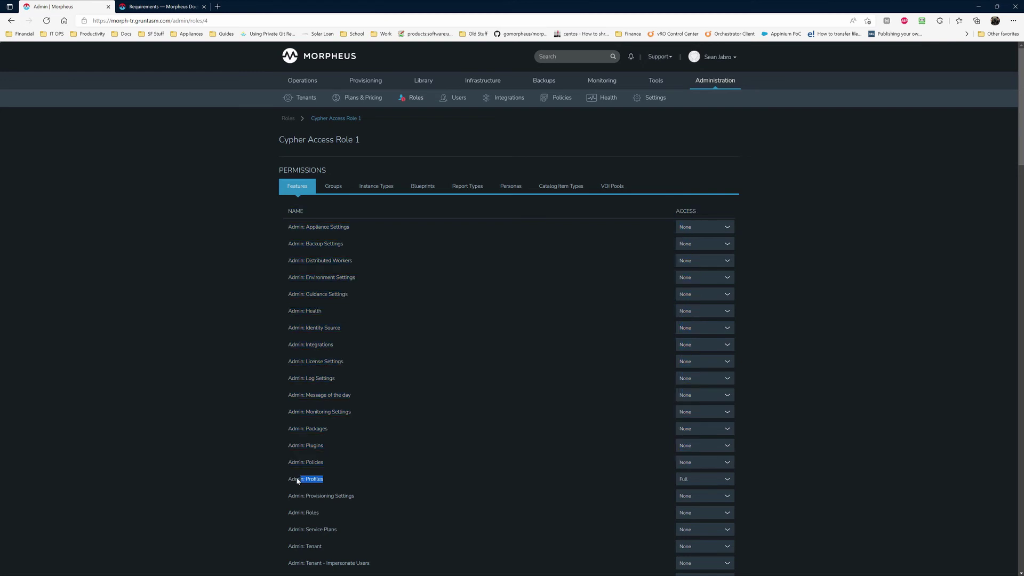
pyautogui.click(720, 481)
pyautogui.click(683, 504)
# Step: Review the role's Infrastructure: Clouds feature access, choosing Group
pyautogui.scroll(-3, 447, 404)
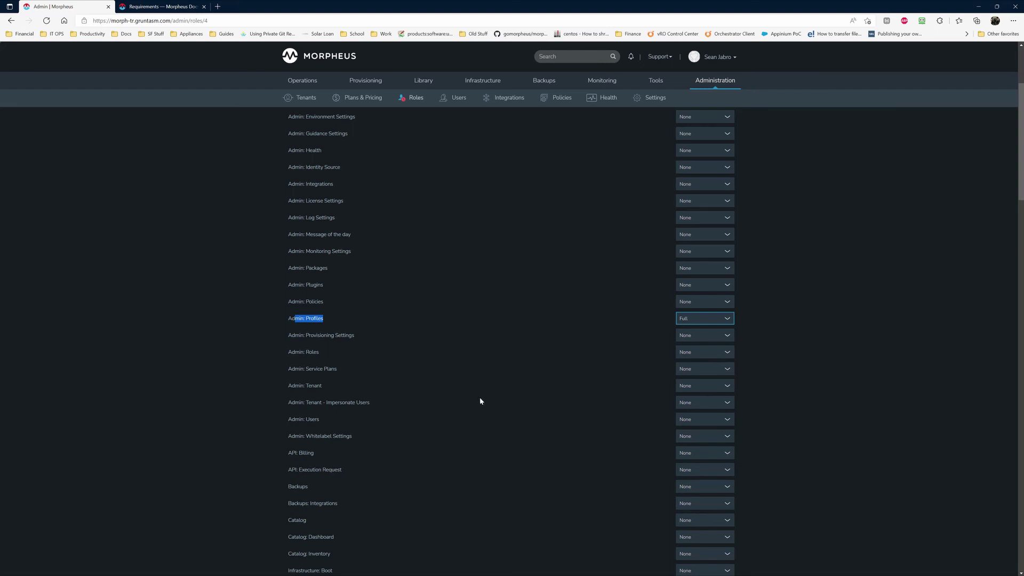
pyautogui.scroll(-8, 480, 401)
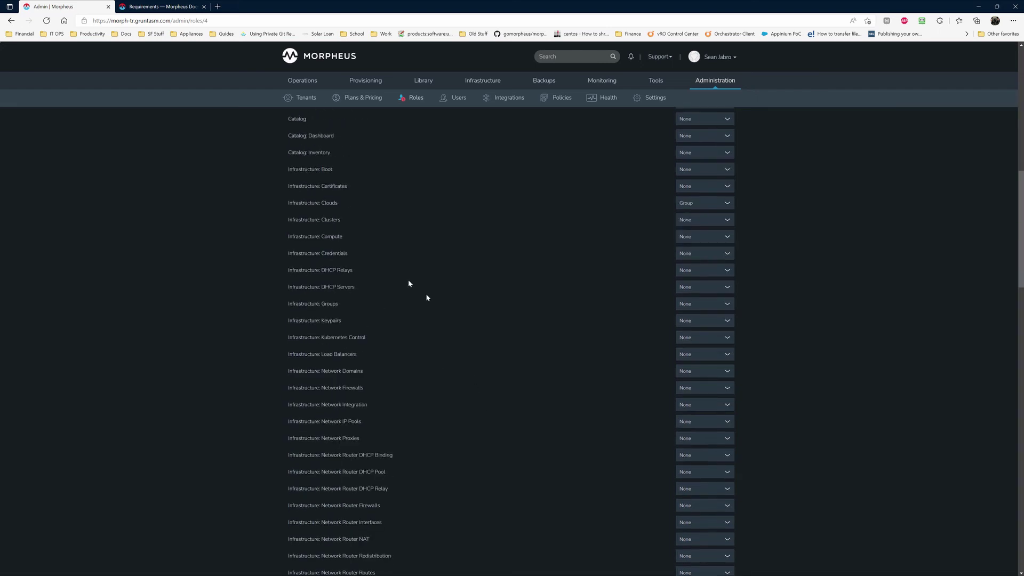
pyautogui.click(697, 205)
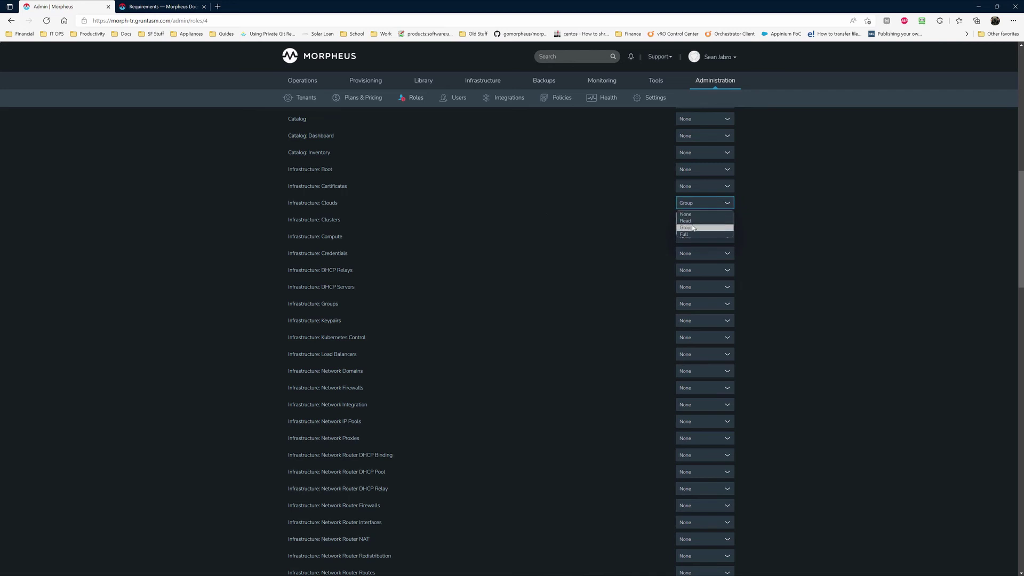
pyautogui.click(698, 227)
pyautogui.scroll(10, 520, 273)
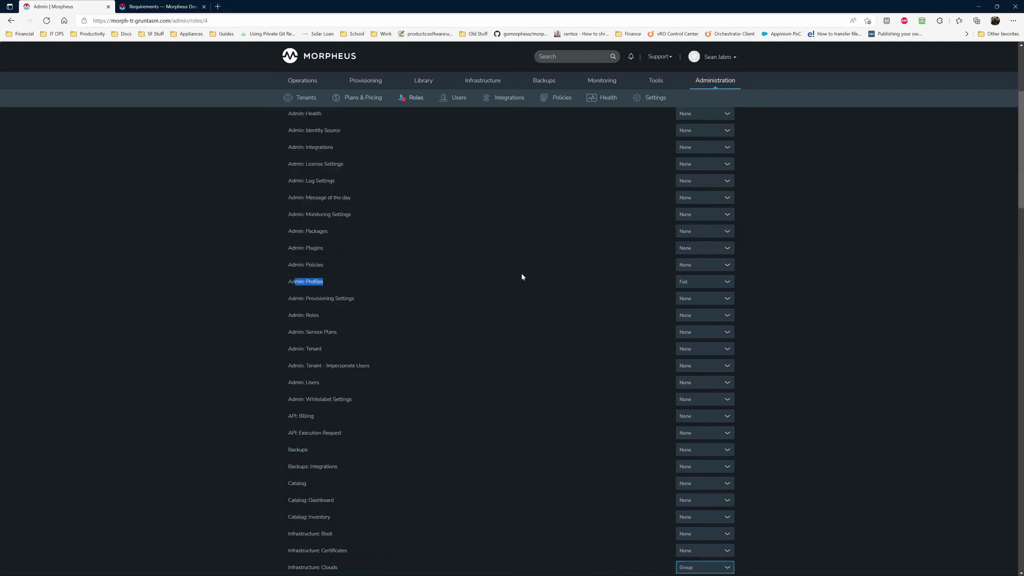
# Step: Review the group permissions of Cypher Access Role 1, checking the access to the Cypher Guys group
pyautogui.click(334, 185)
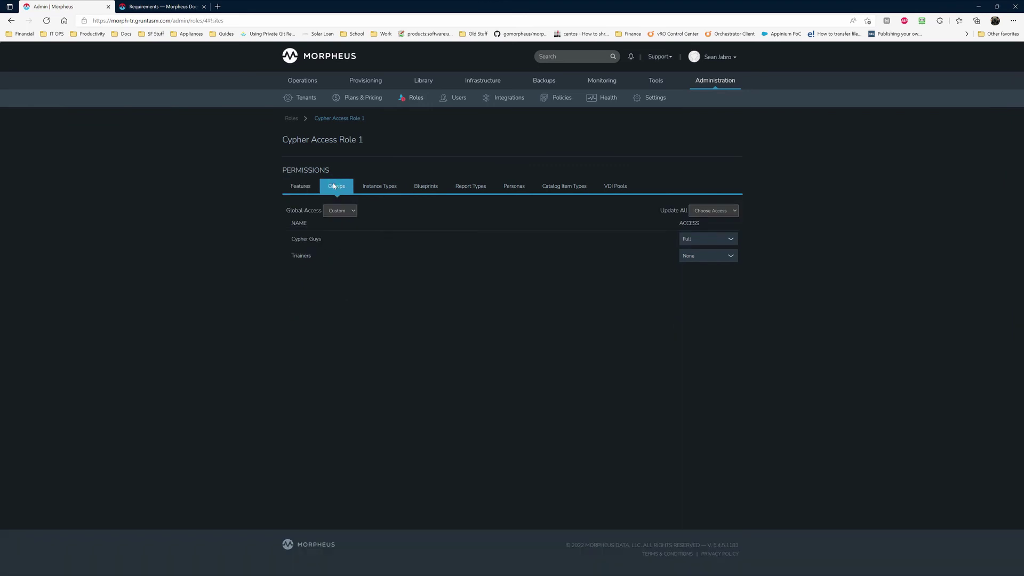
pyautogui.moveTo(321, 239); pyautogui.dragTo(281, 237)
pyautogui.click(328, 250)
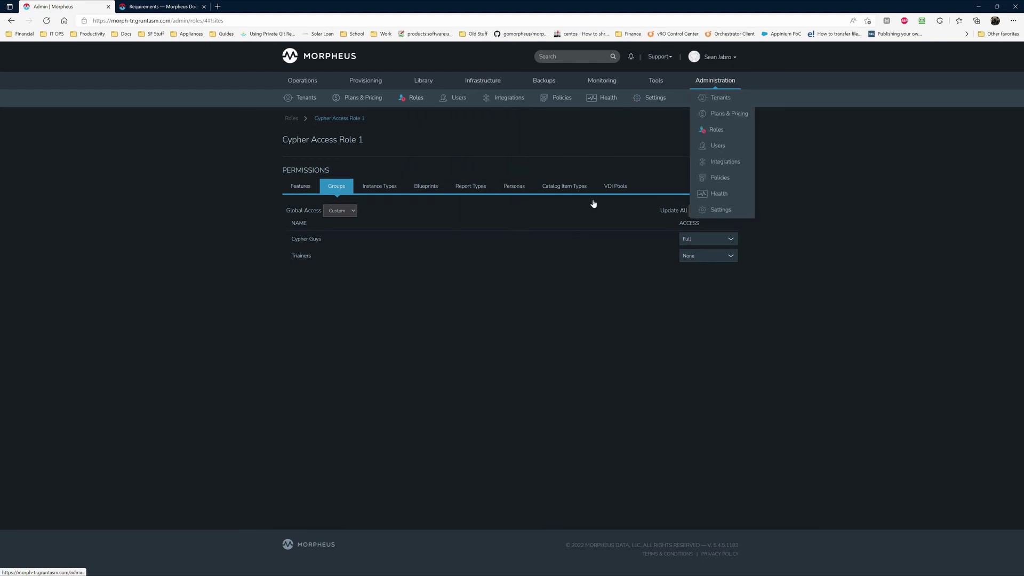
# Step: Open the users list and impersonate the cypher1 user
pyautogui.click(726, 57)
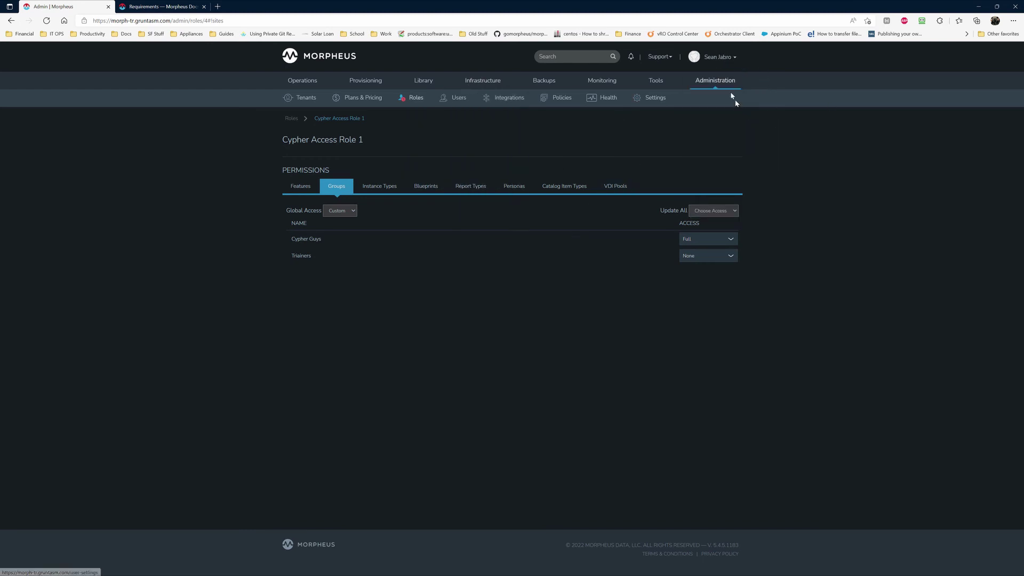
pyautogui.moveTo(731, 97)
pyautogui.click(721, 148)
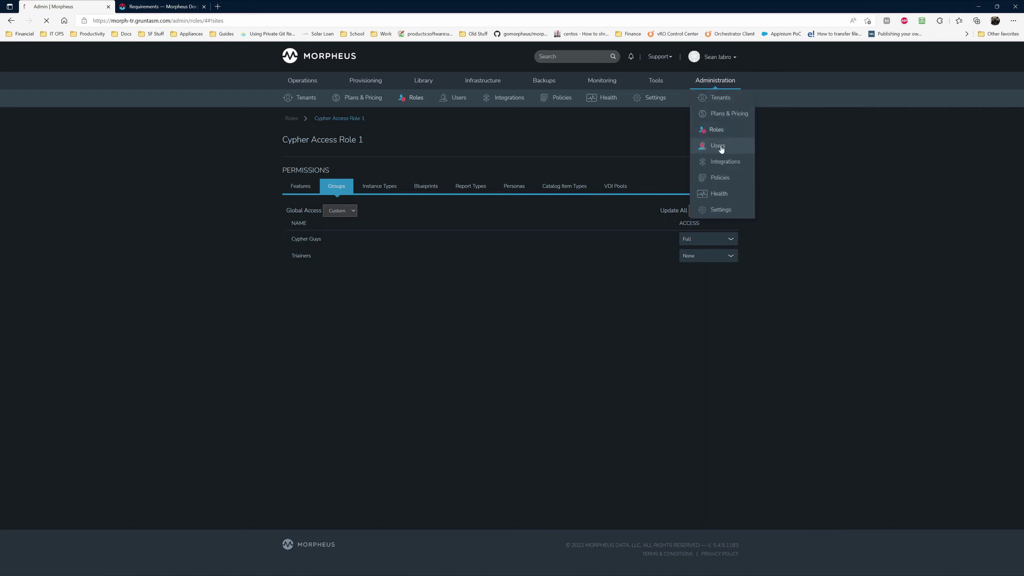
pyautogui.click(726, 193)
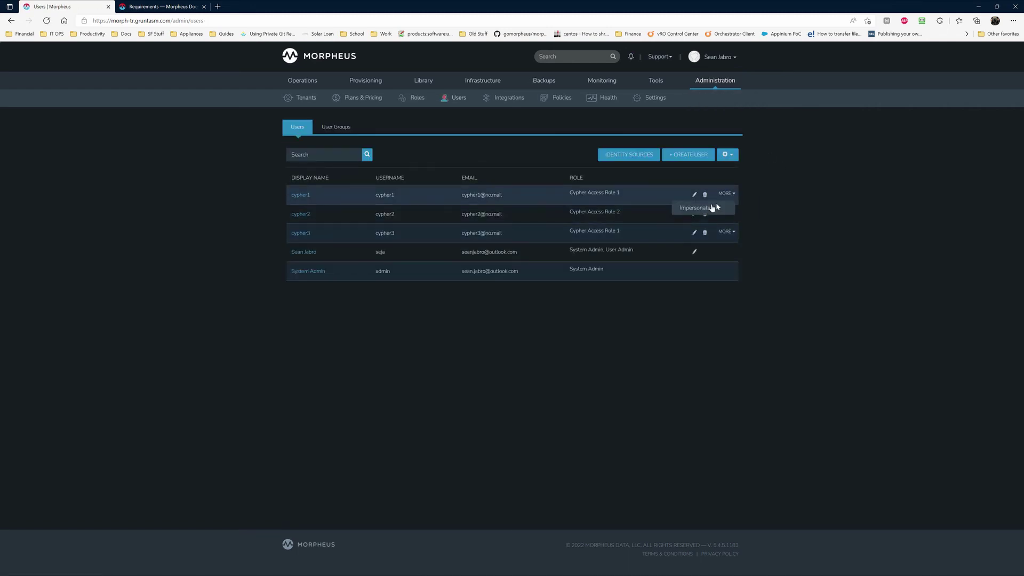
pyautogui.click(715, 207)
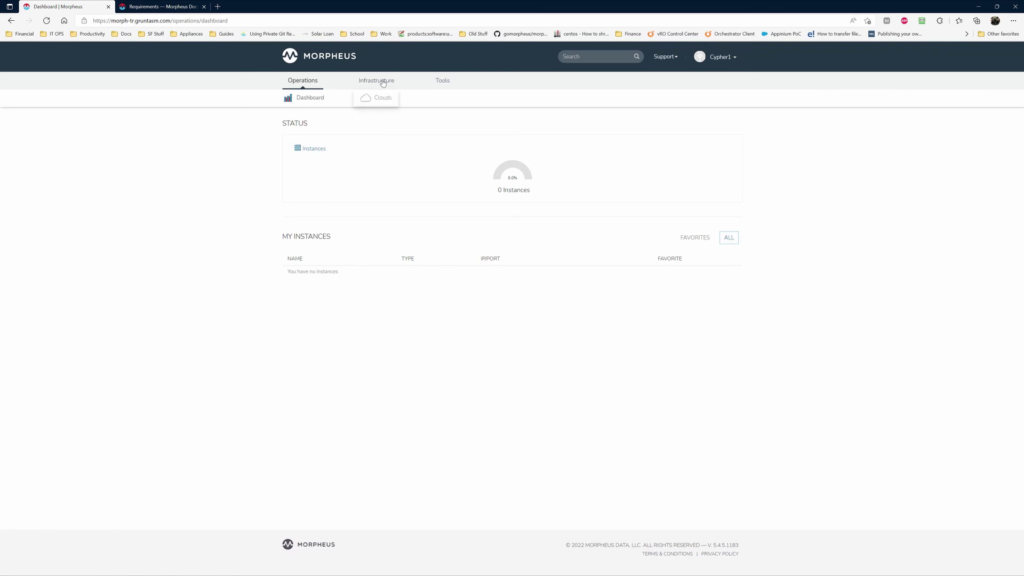
# Step: Open the Training AWS cloud and display its profiles
pyautogui.click(378, 97)
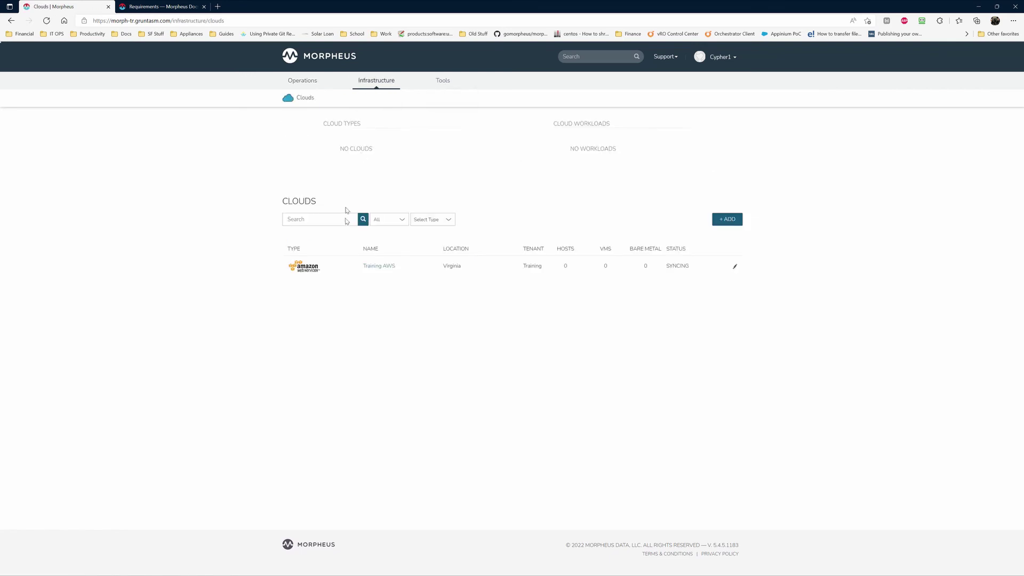
pyautogui.click(378, 265)
pyautogui.click(570, 313)
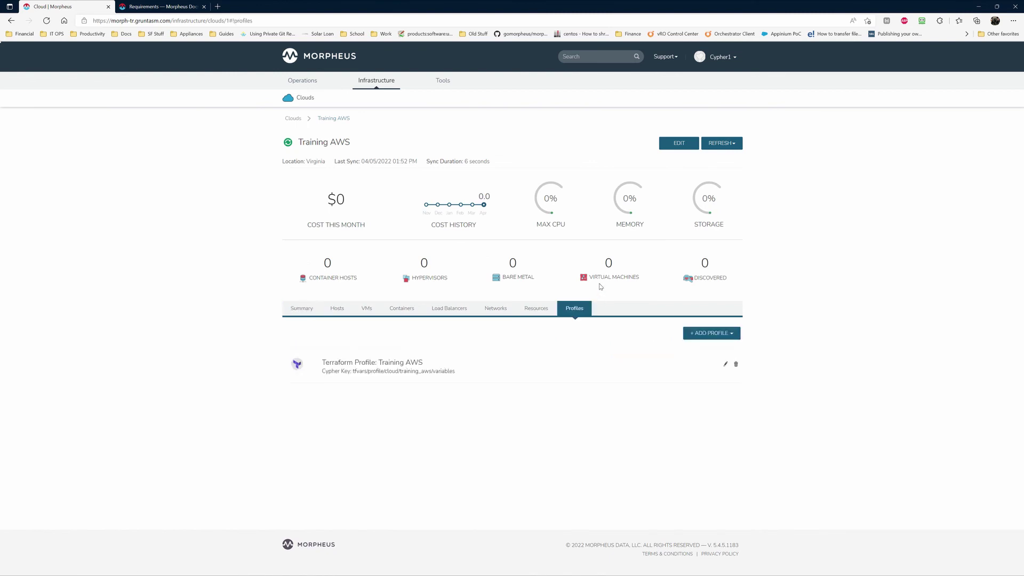
# Step: Set the Training AWS Terraform profile's variables to var=something and save the changes
pyautogui.click(724, 364)
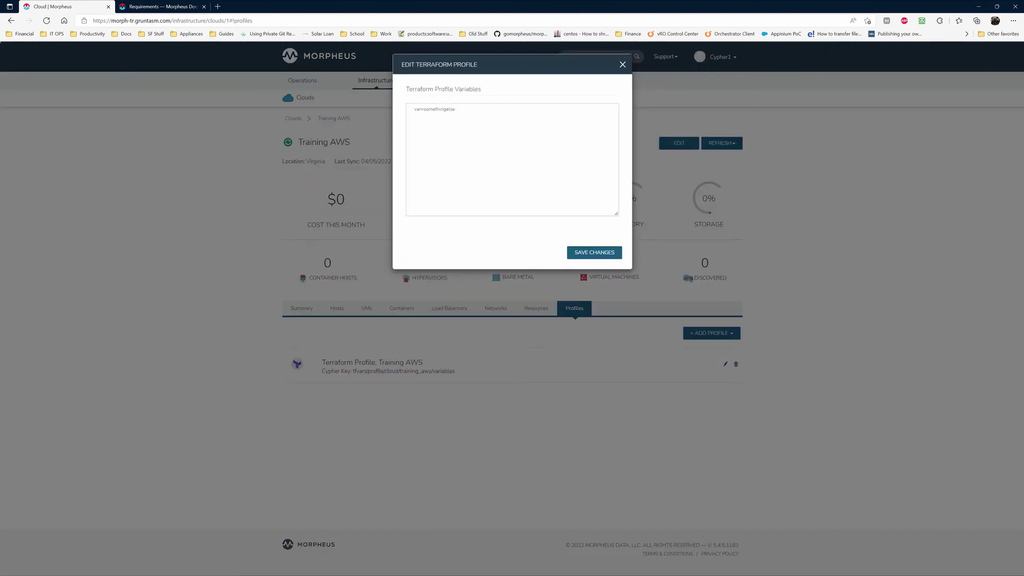
pyautogui.tripleClick(478, 108)
pyautogui.rightClick(467, 118)
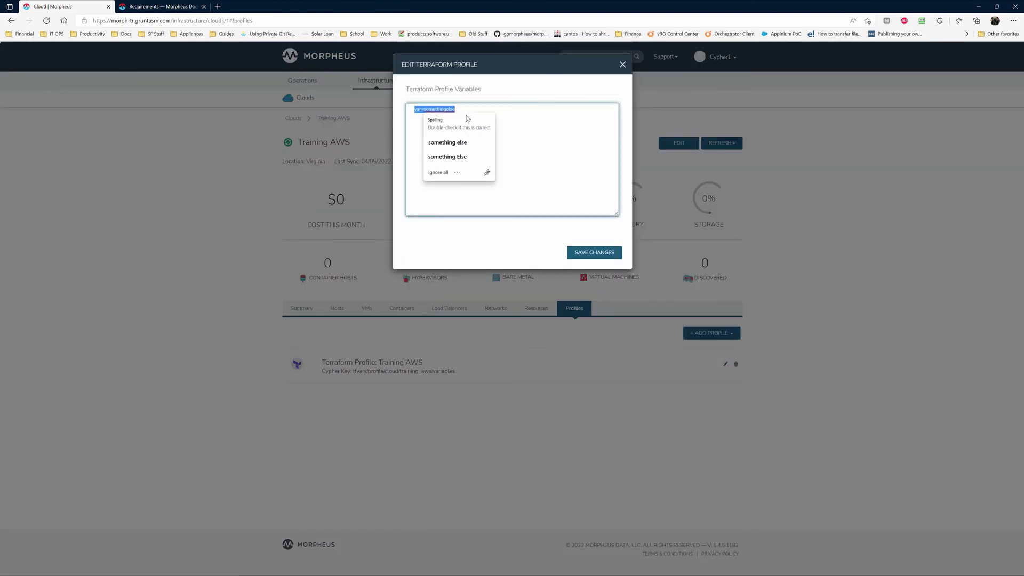
pyautogui.click(422, 115)
pyautogui.rightClick(460, 112)
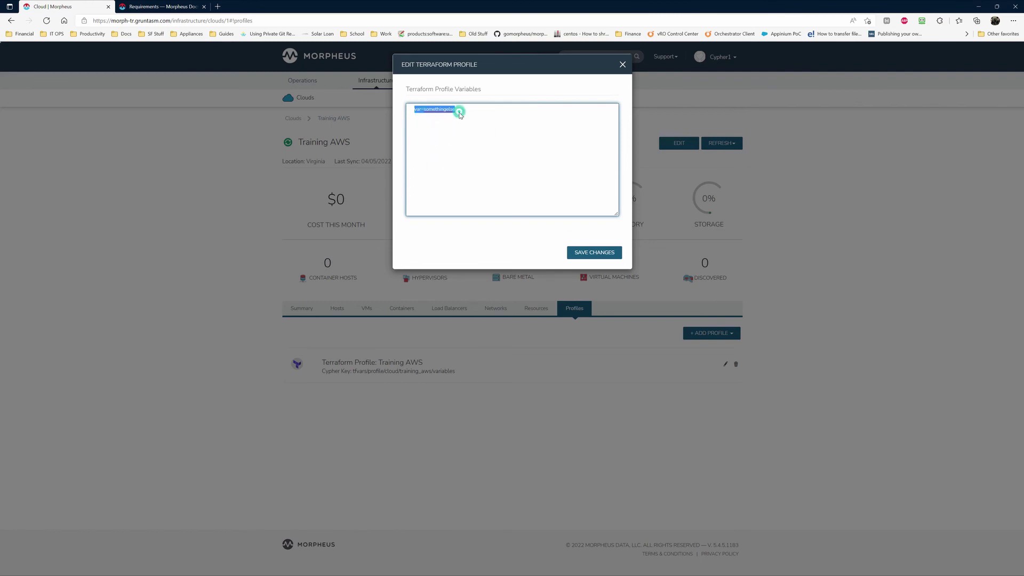
pyautogui.click(511, 141)
pyautogui.press('BackSpace')
pyautogui.press('BackSpace')
pyautogui.press('BackSpace')
pyautogui.press('BackSpace')
pyautogui.click(596, 253)
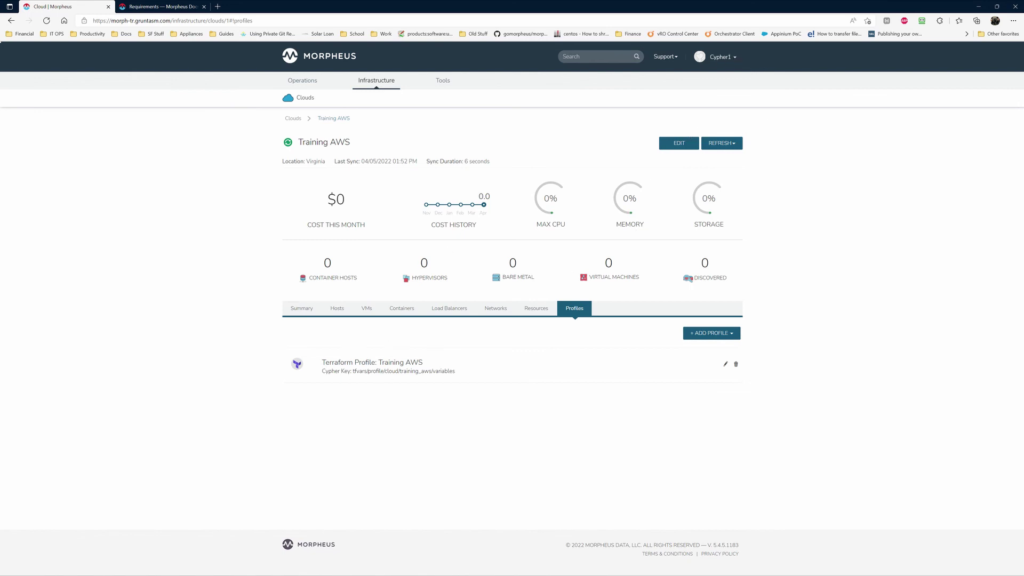
# Step: Compare the Training AWS Terraform profile's Cypher key path with the keys listed for cypher1 in Cypher
pyautogui.moveTo(352, 371); pyautogui.dragTo(454, 371)
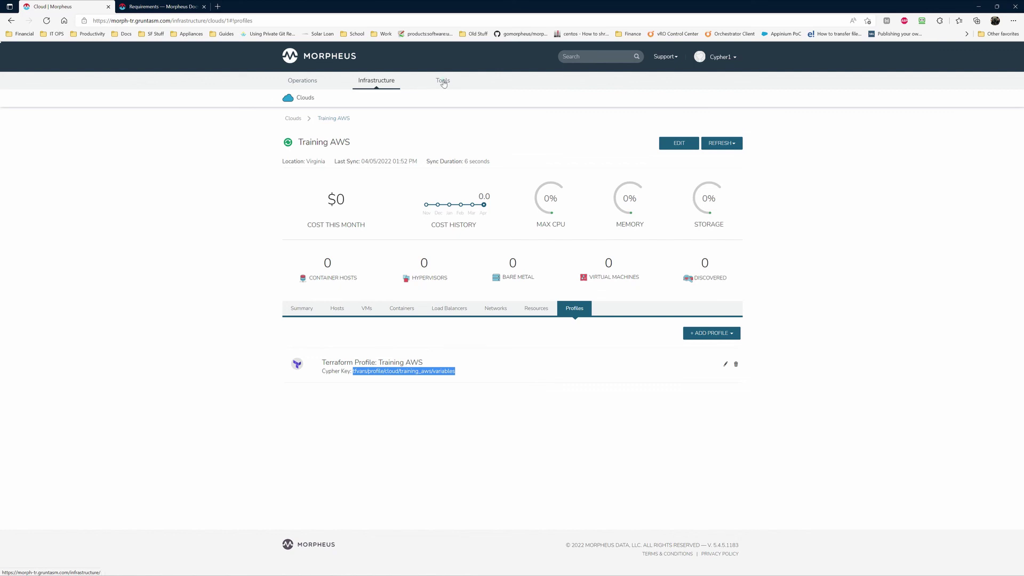
pyautogui.click(455, 99)
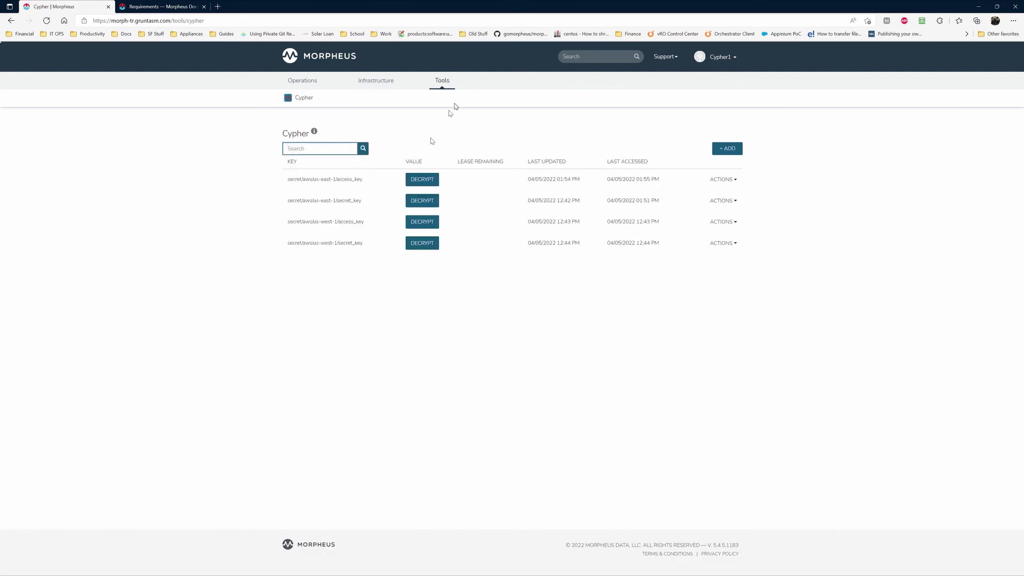
pyautogui.moveTo(437, 78)
pyautogui.click(371, 84)
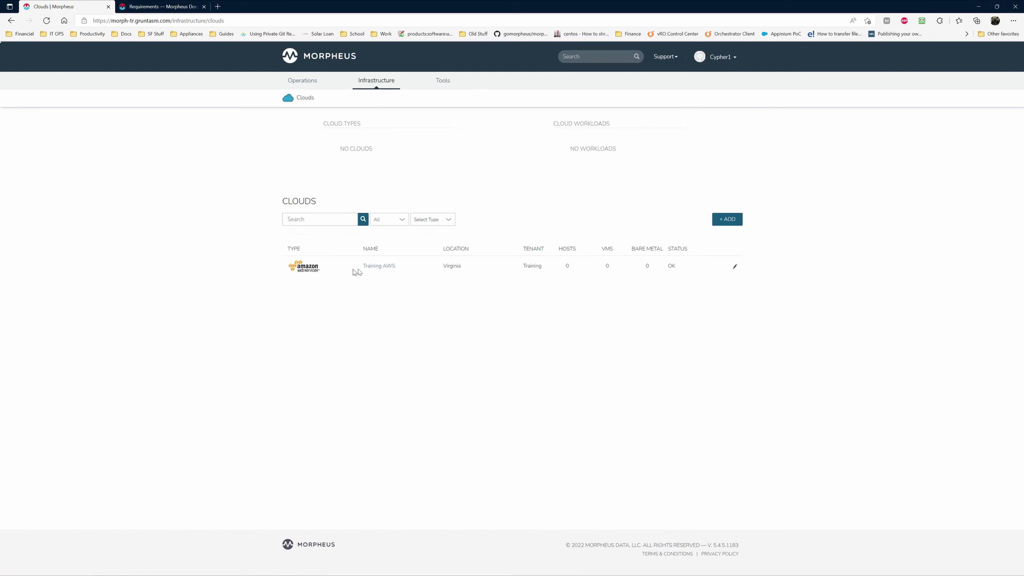
pyautogui.click(389, 271)
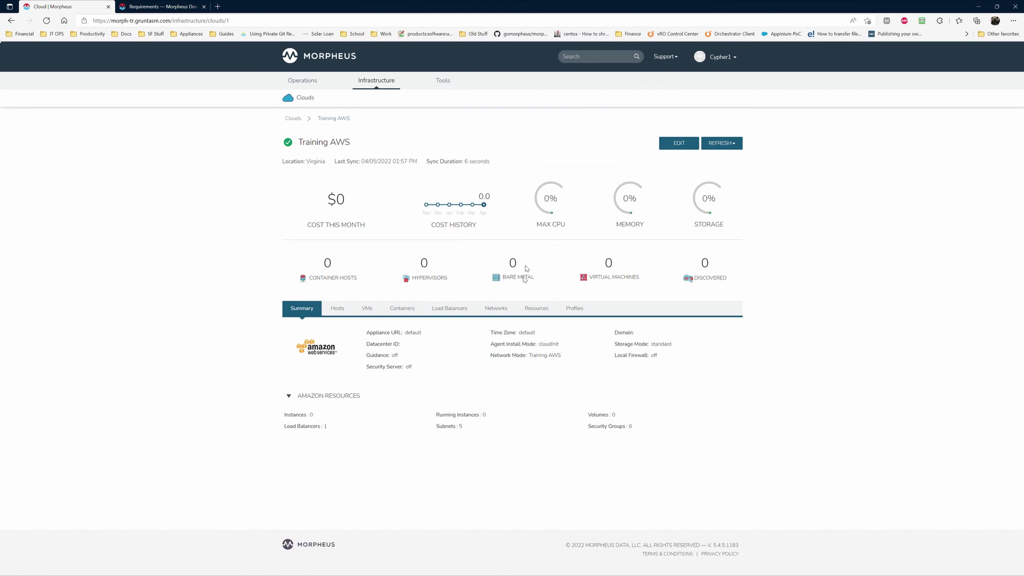
pyautogui.click(579, 309)
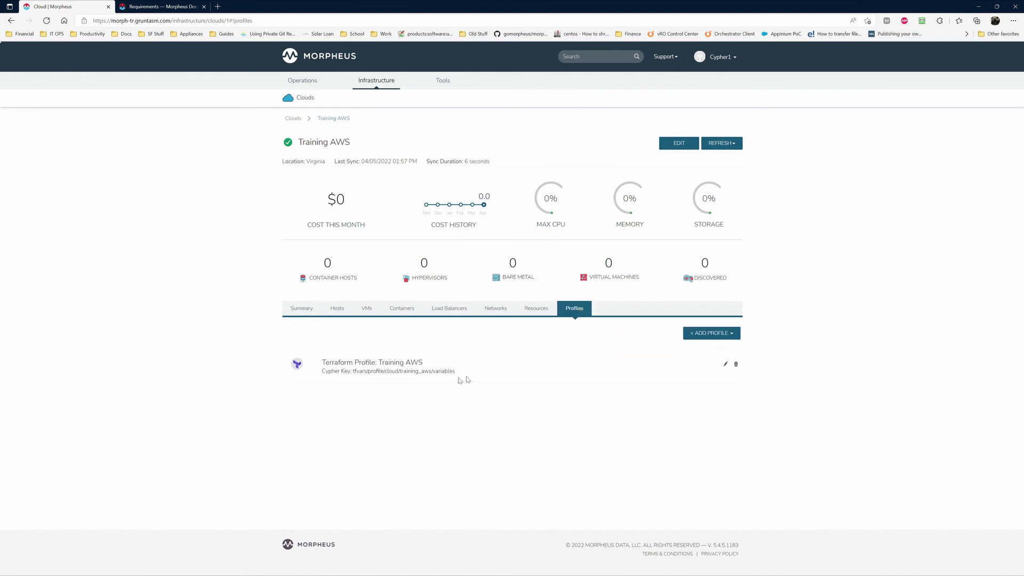
pyautogui.moveTo(352, 371); pyautogui.dragTo(448, 371)
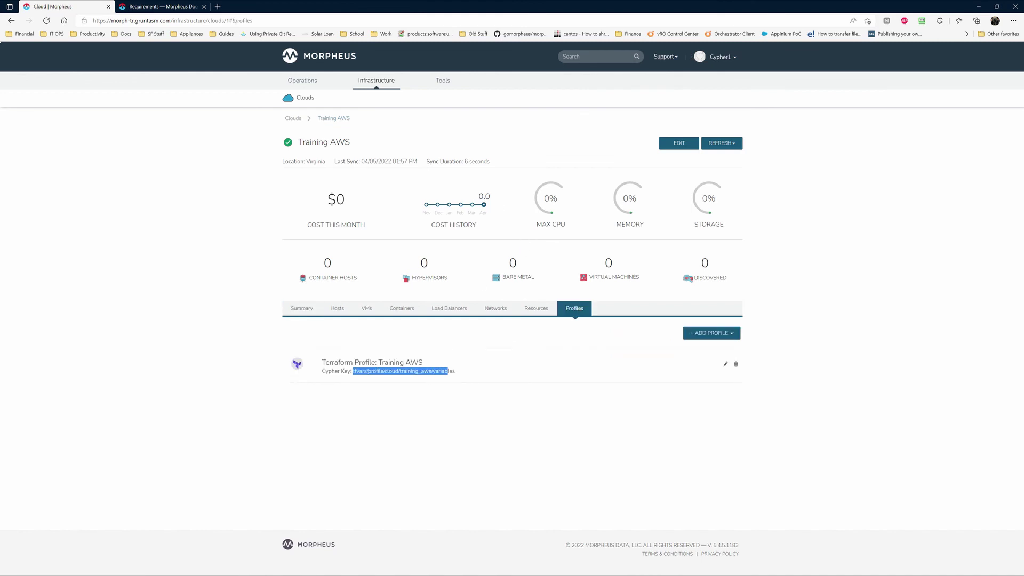
# Step: Quit impersonating cypher1, and enable and save the Cloud Profile Access Policy
pyautogui.click(720, 57)
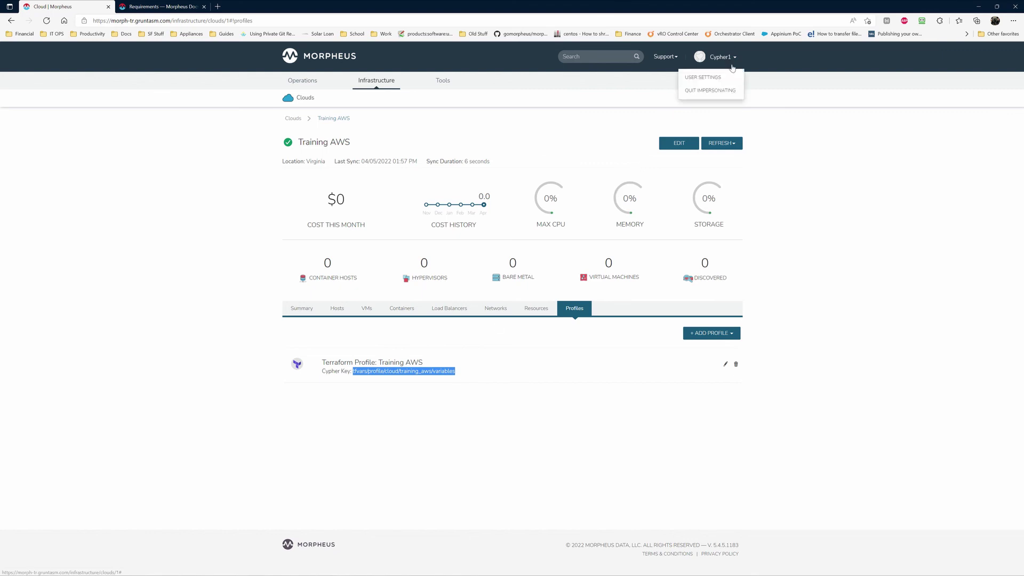
pyautogui.click(716, 91)
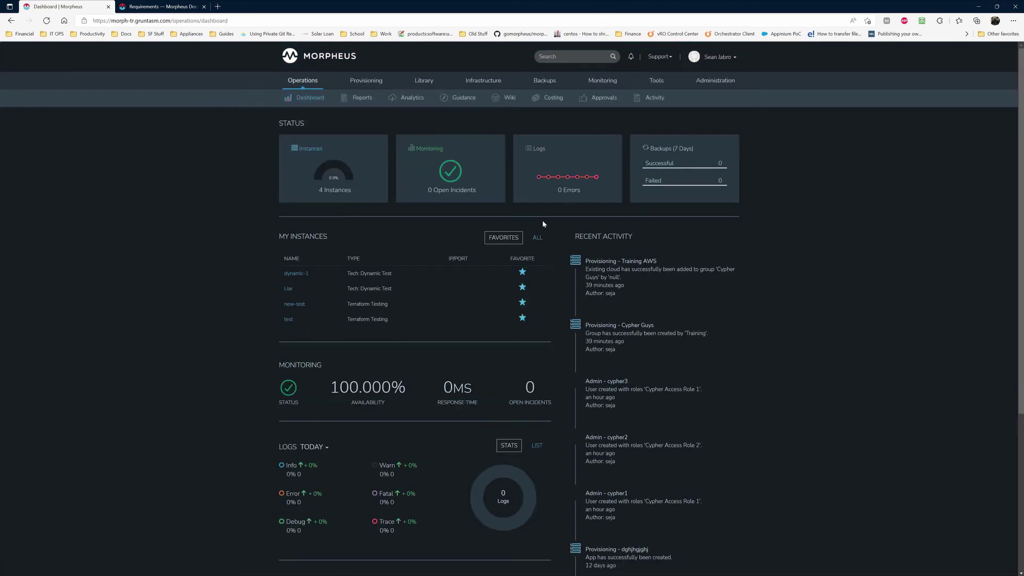
pyautogui.moveTo(714, 85)
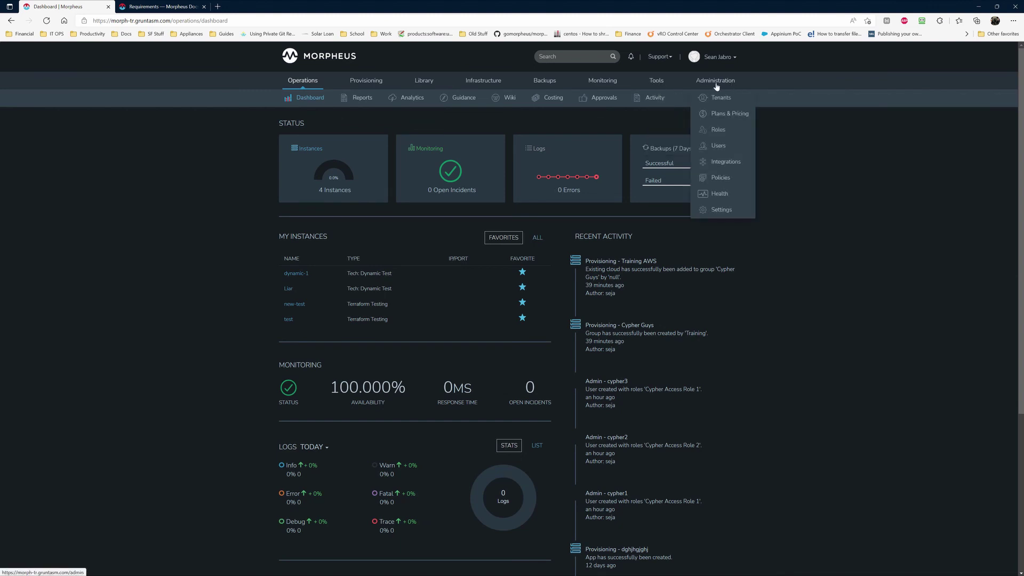
pyautogui.click(719, 182)
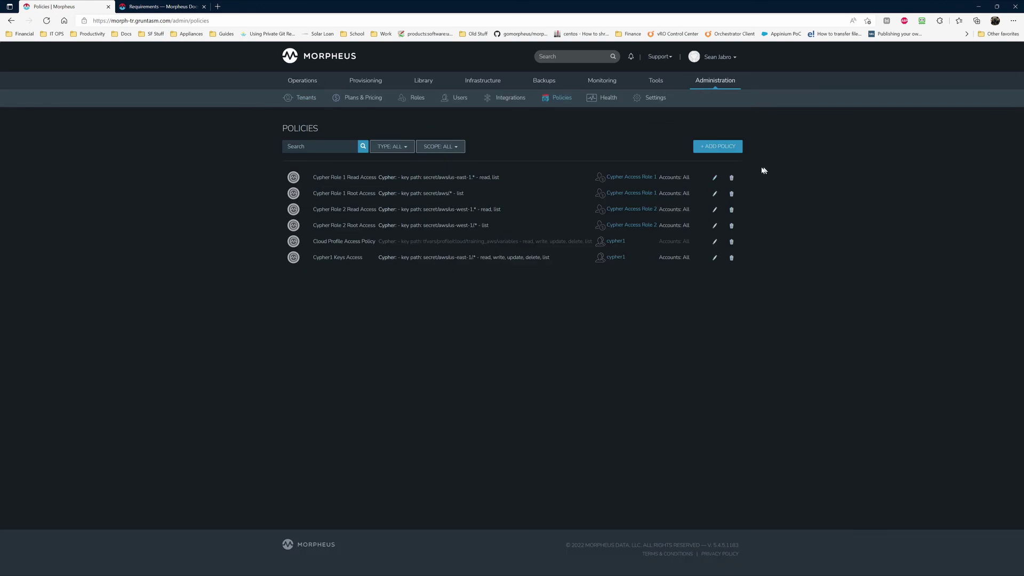
pyautogui.click(714, 243)
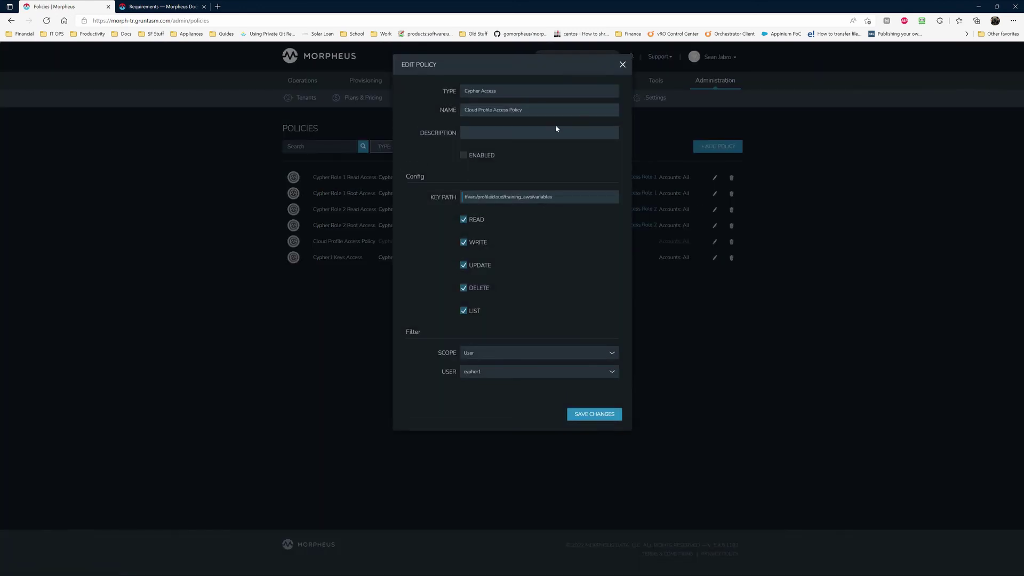
pyautogui.click(464, 156)
pyautogui.click(599, 412)
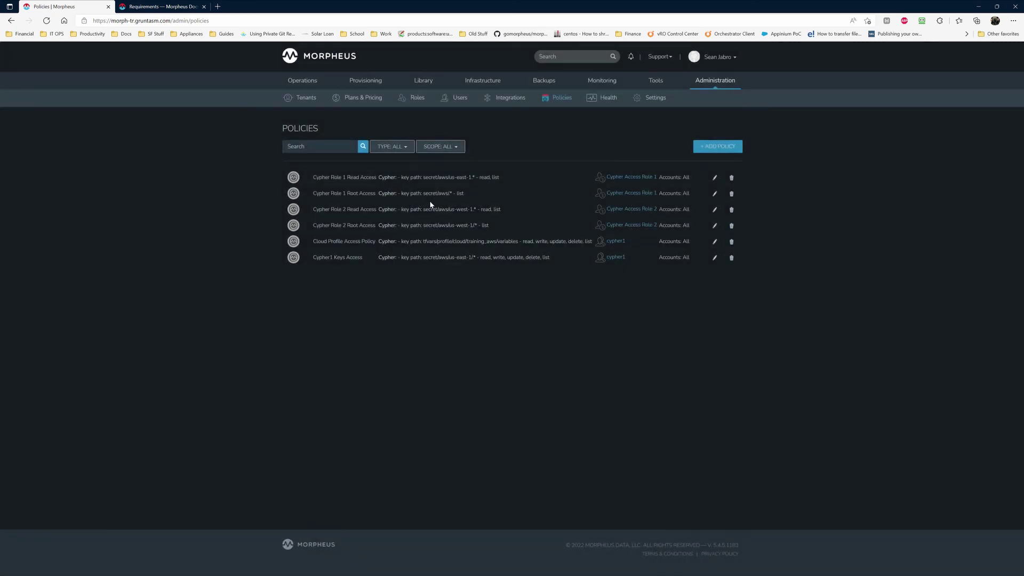
# Step: Impersonate the cypher1 user again from the users list
pyautogui.moveTo(717, 81)
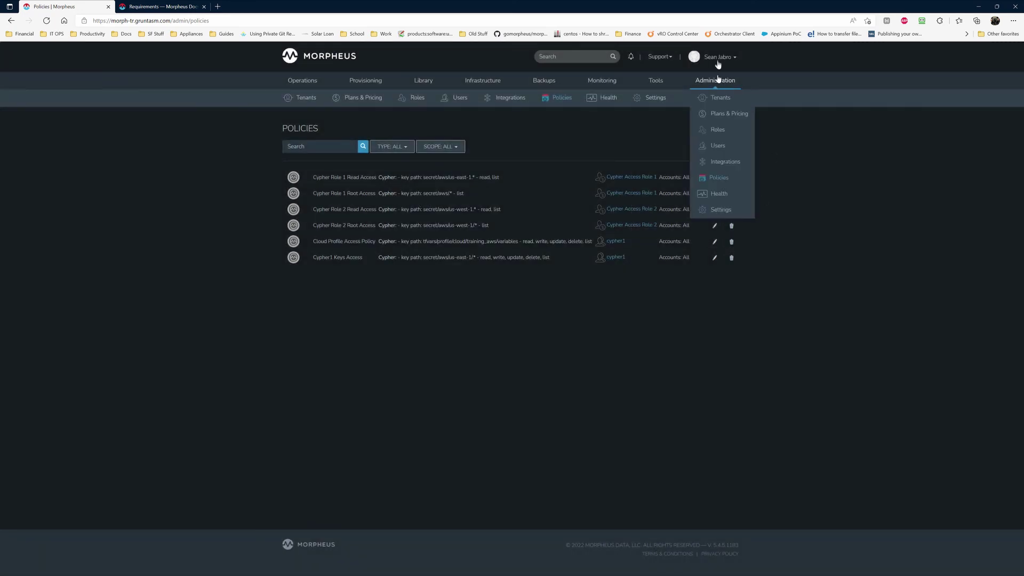
pyautogui.click(716, 150)
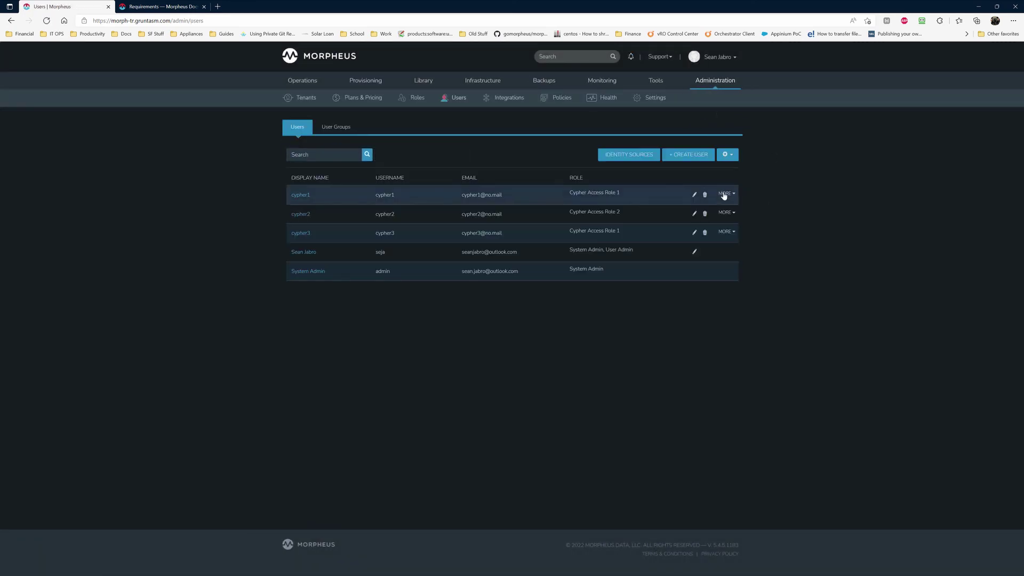
pyautogui.click(730, 194)
pyautogui.click(693, 209)
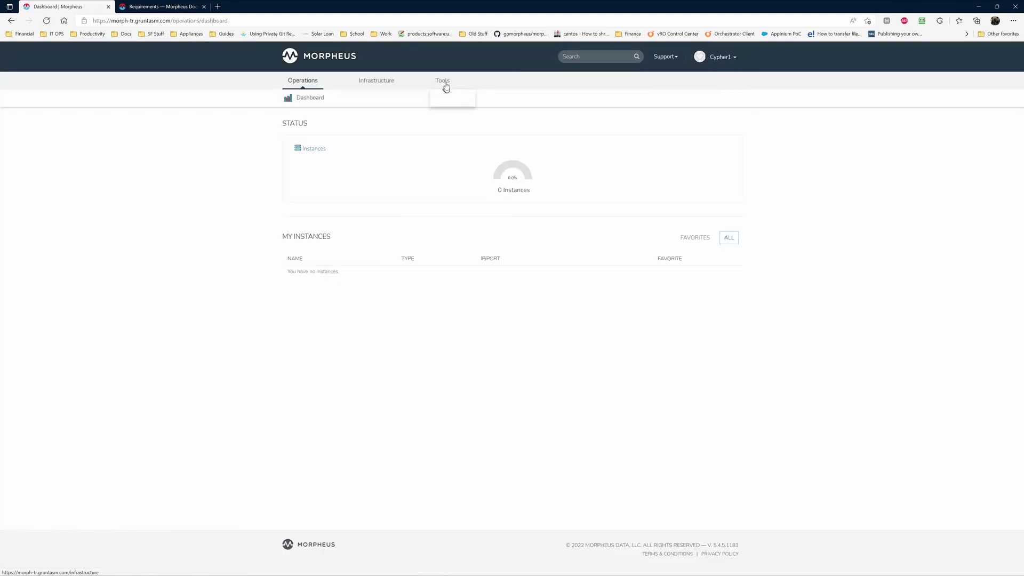
# Step: Decrypt the Cypher key tfvars/profile/cloud/training_aws/variables to examine its value, and close the result
pyautogui.click(457, 99)
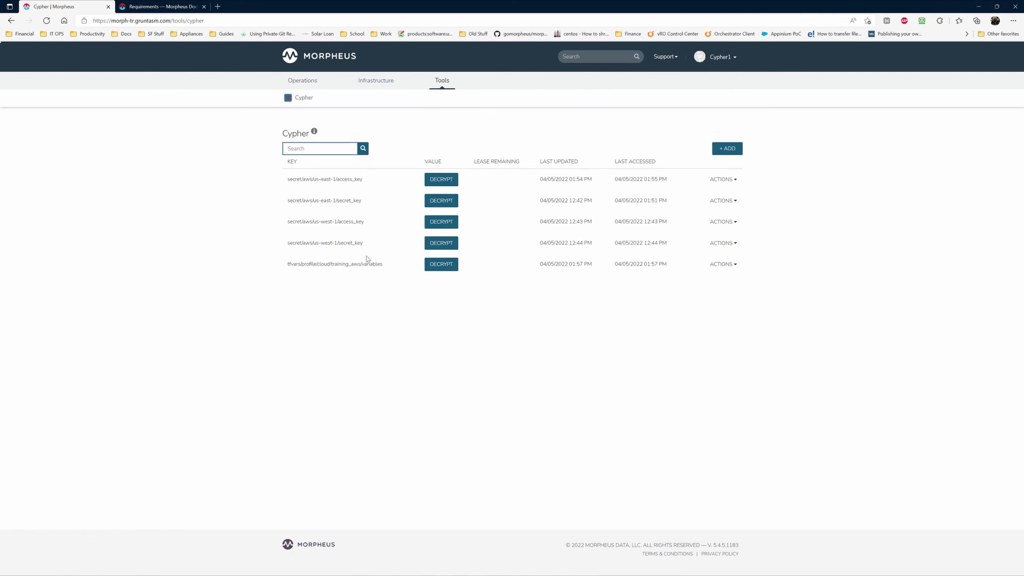
pyautogui.click(433, 269)
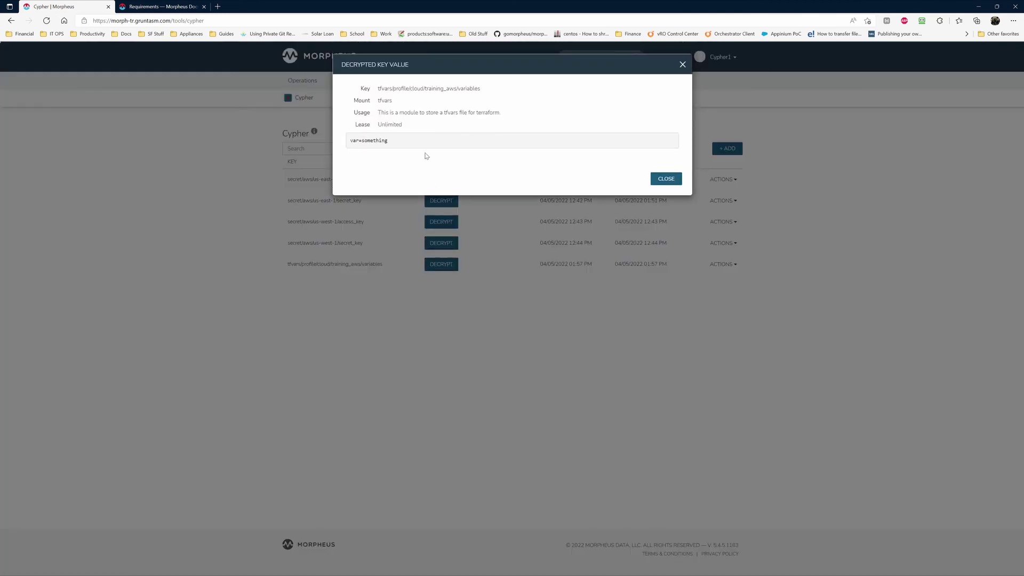
pyautogui.click(666, 179)
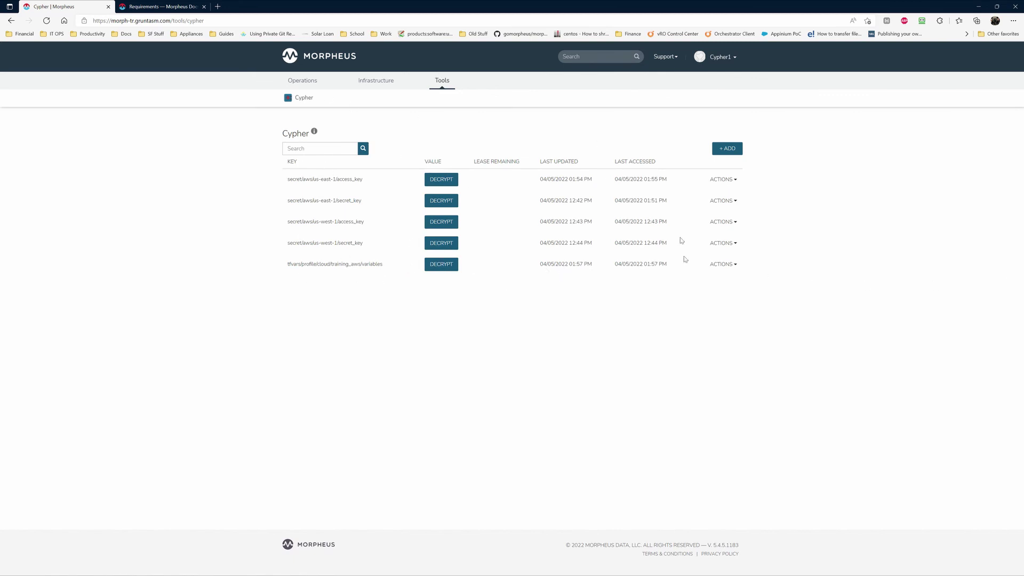
# Step: Check that cypher1 can request removal of the tfvars/profile/cloud/training_aws/variables key, cancelling the deletion
pyautogui.click(731, 265)
pyautogui.click(696, 279)
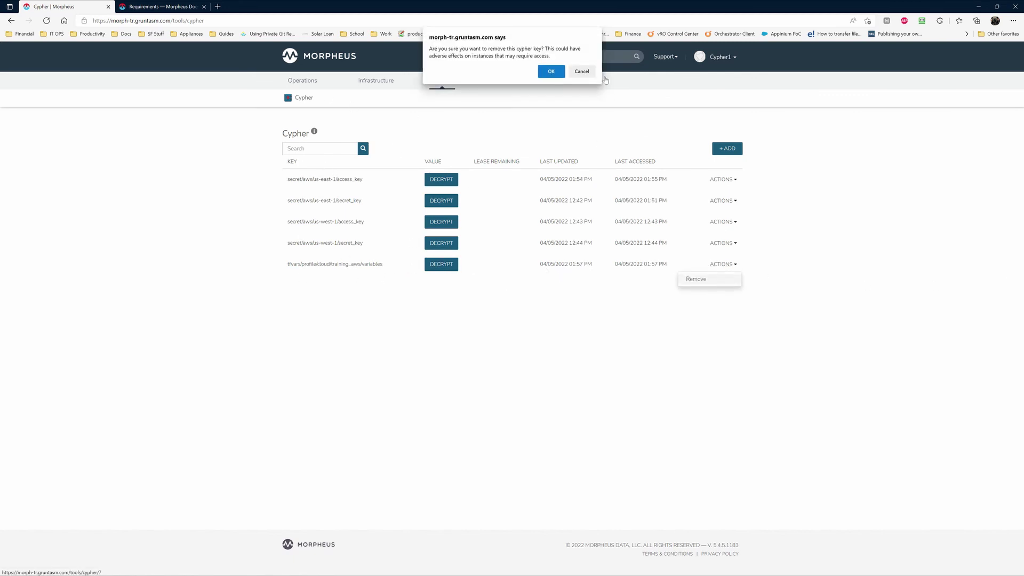
pyautogui.click(582, 72)
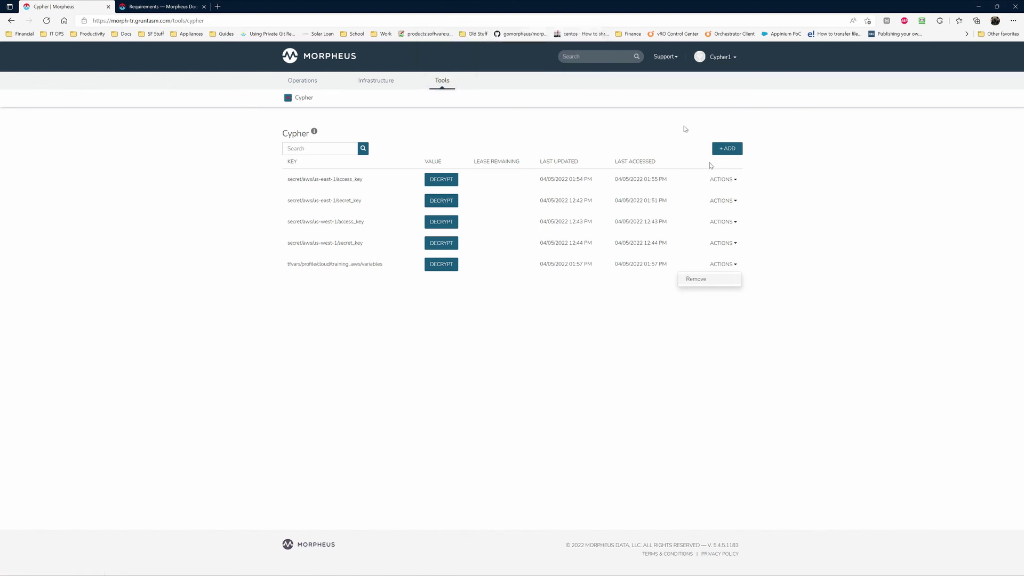
pyautogui.click(686, 409)
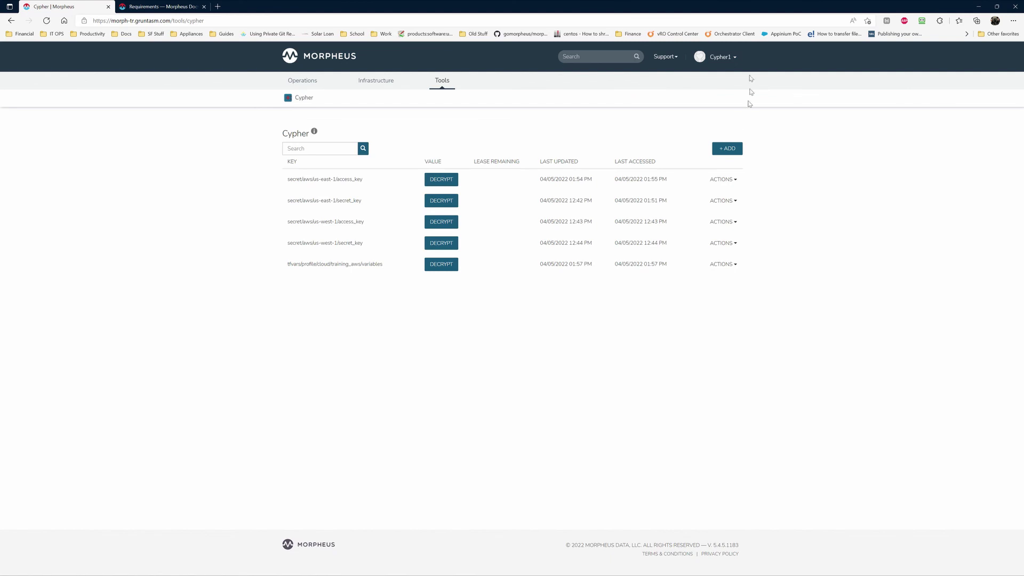
# Step: Quit impersonating cypher1 and open the policies list
pyautogui.click(723, 63)
pyautogui.click(710, 90)
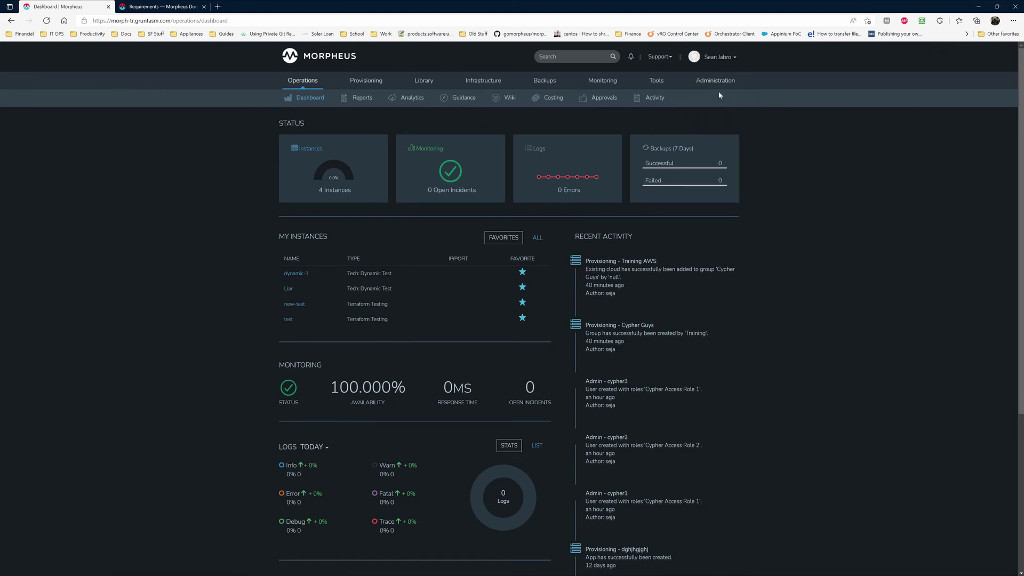
pyautogui.moveTo(717, 91)
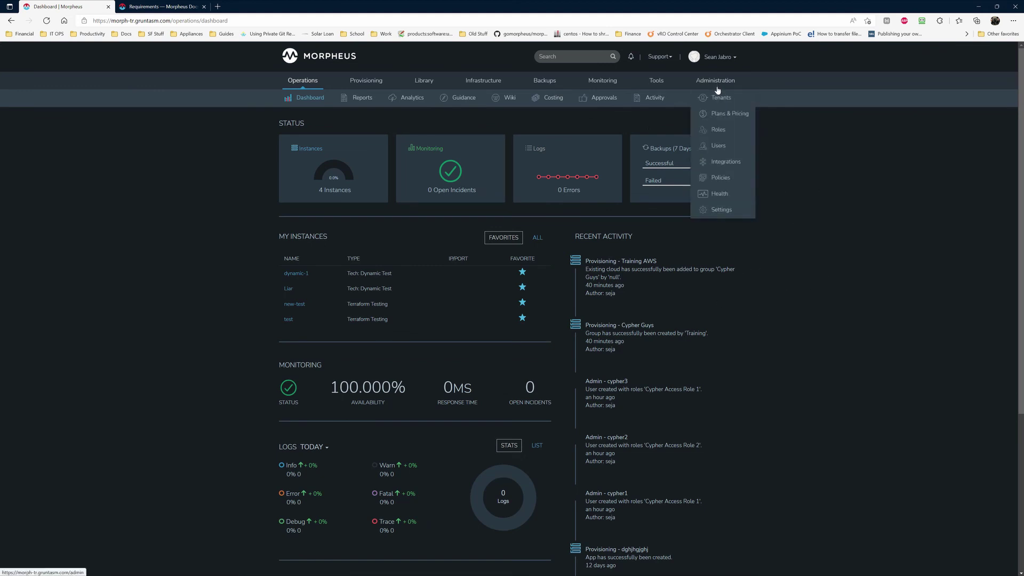
pyautogui.click(728, 182)
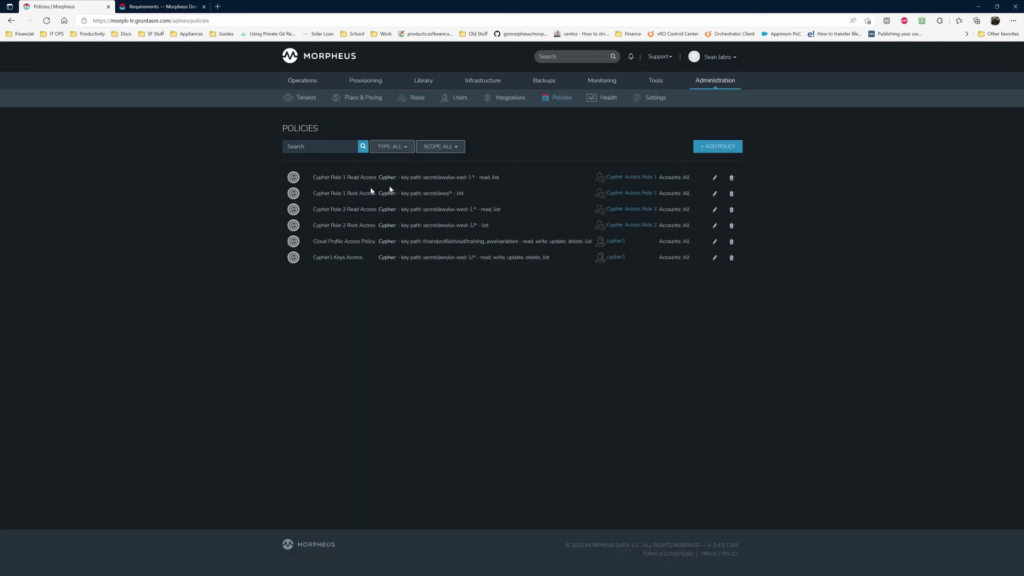
# Step: Review the key path, permission and scope settings of a new Cypher Access policy, closing the form without saving
pyautogui.click(715, 148)
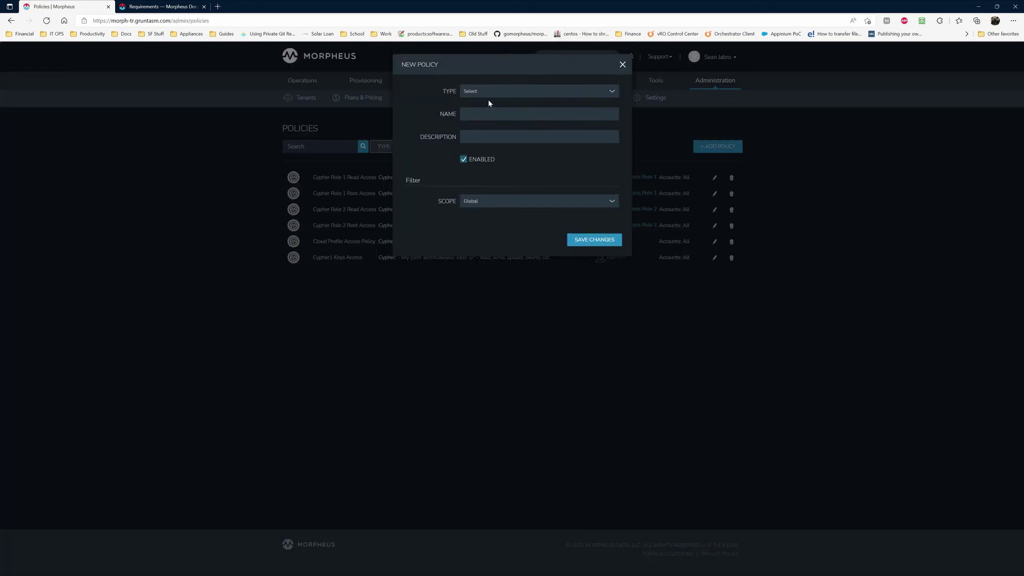
pyautogui.click(483, 91)
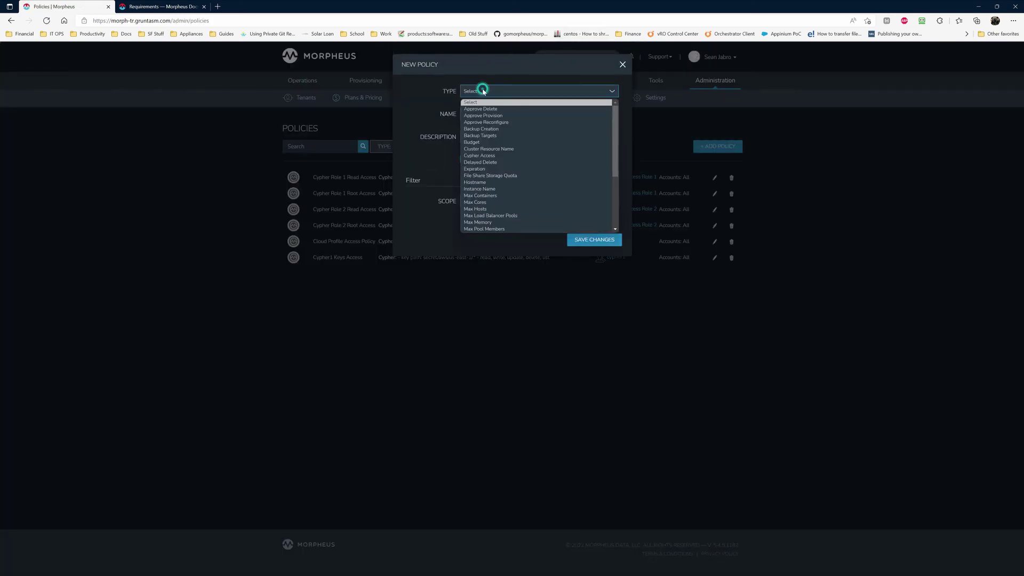
pyautogui.click(481, 156)
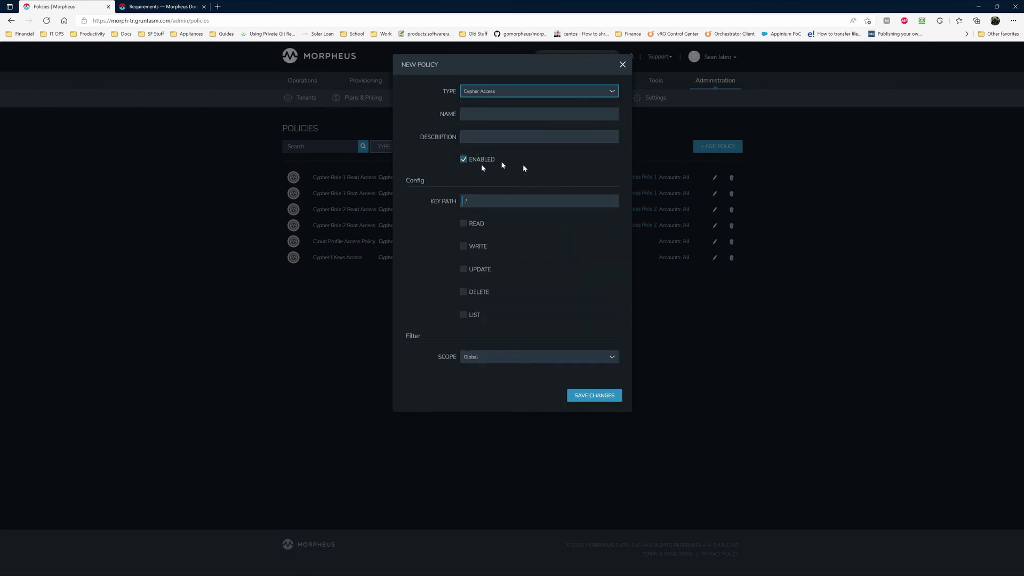
pyautogui.click(622, 64)
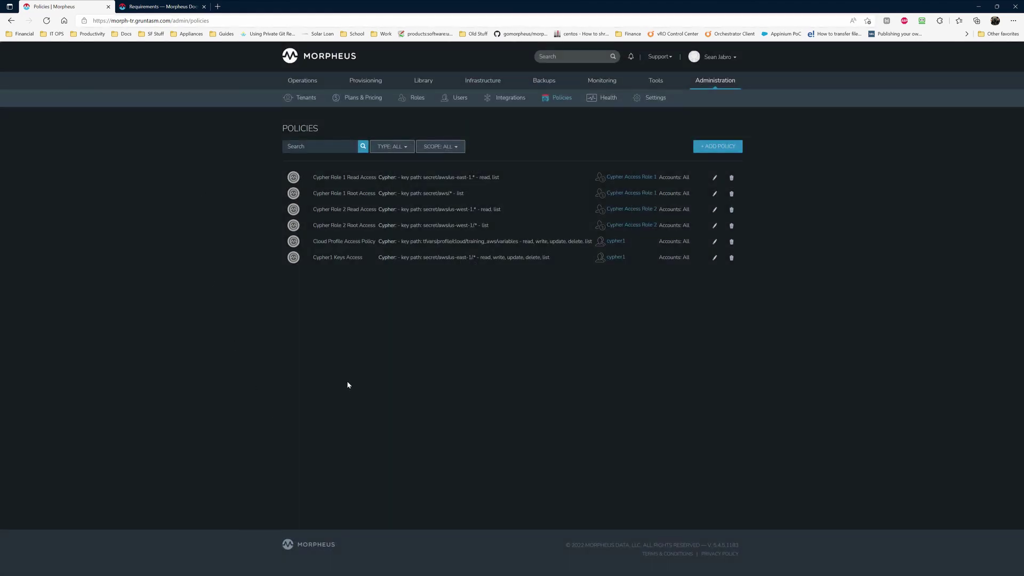